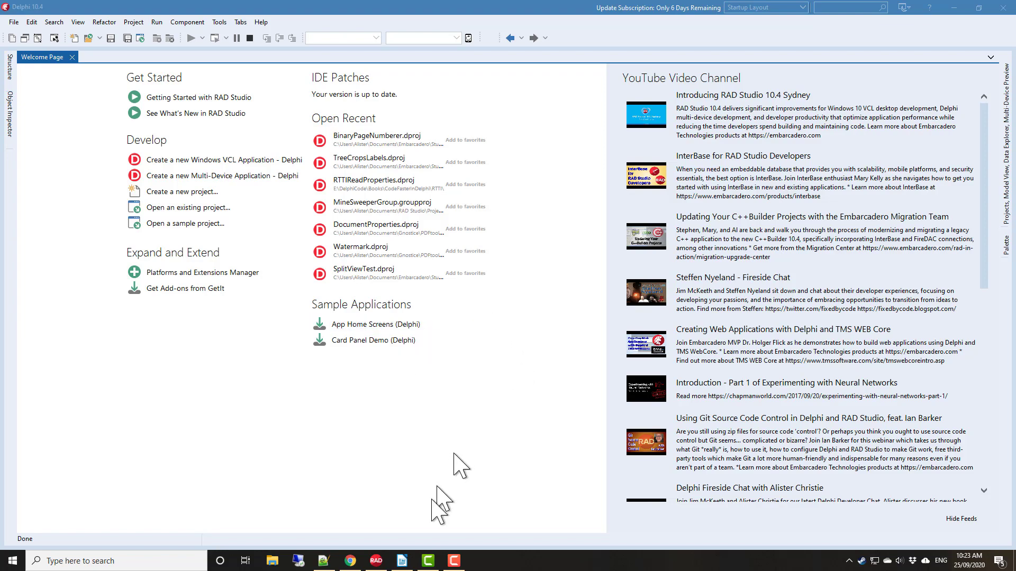
Step: Switch to LibreOffice Writer and look through the two-column table of first and last names
click(401, 560)
scroll(272, 276, down, 3)
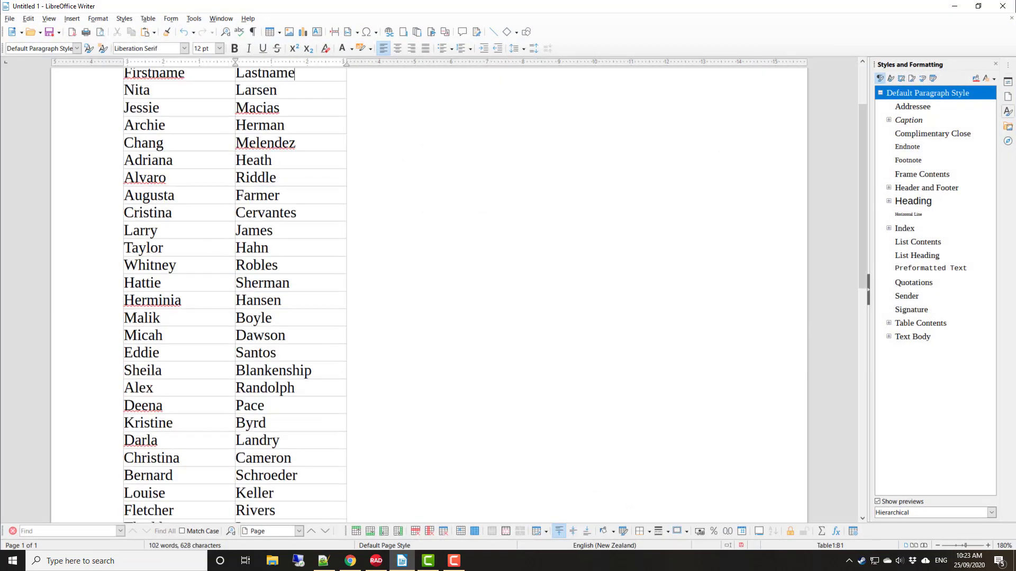
scroll(283, 284, down, 10)
scroll(287, 290, up, 15)
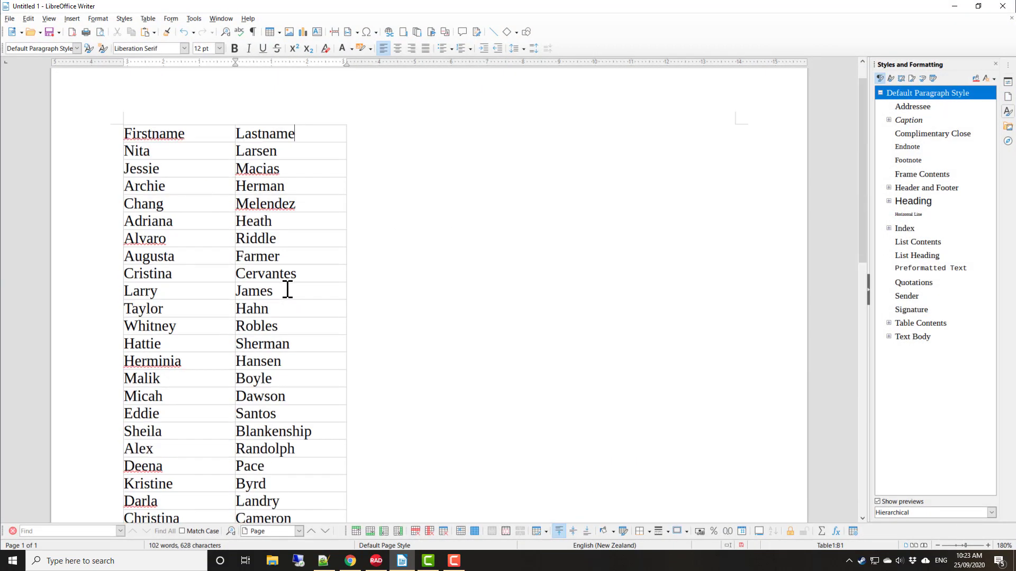
scroll(287, 290, up, 2)
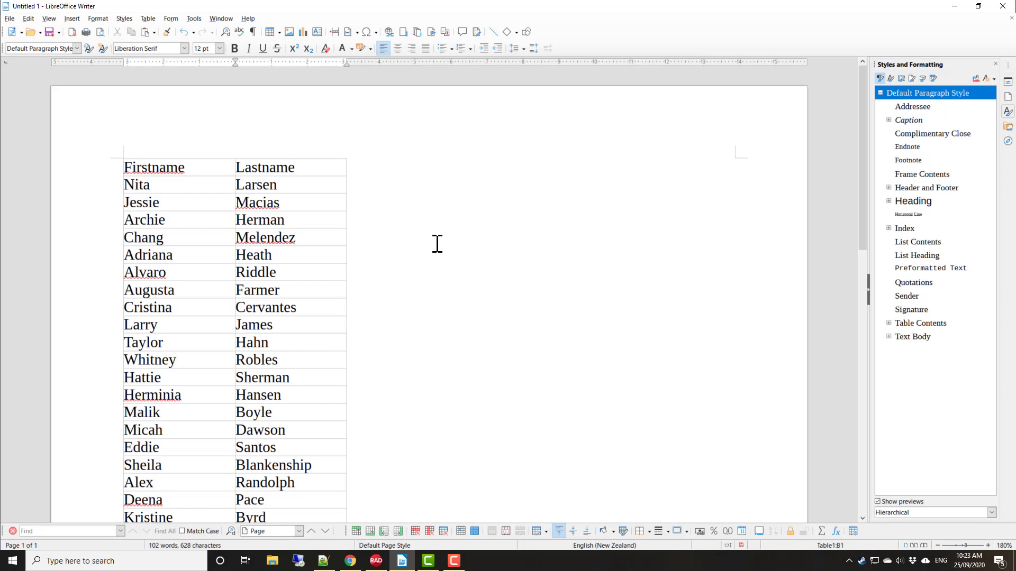
scroll(325, 229, down, 12)
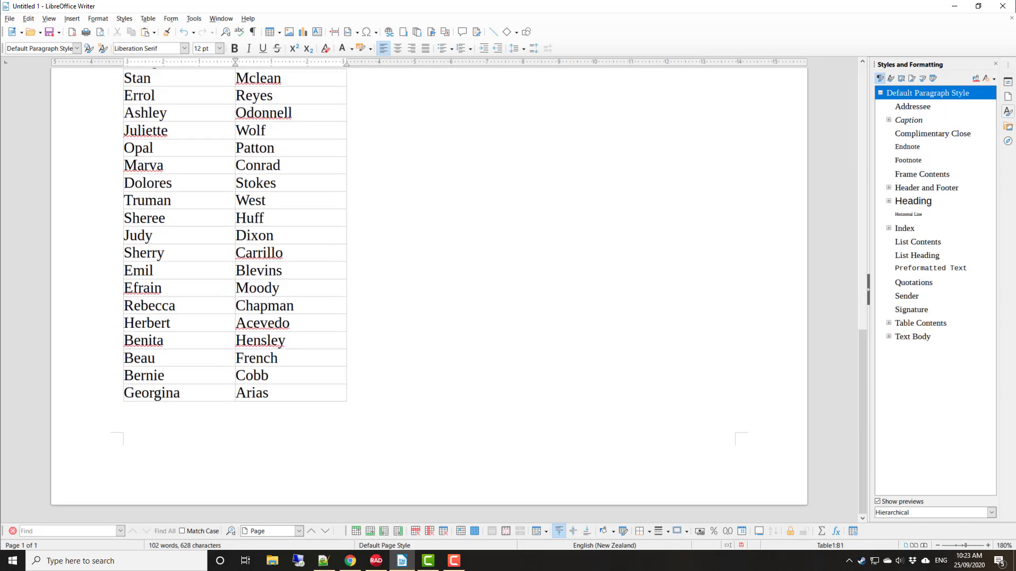
scroll(331, 236, up, 12)
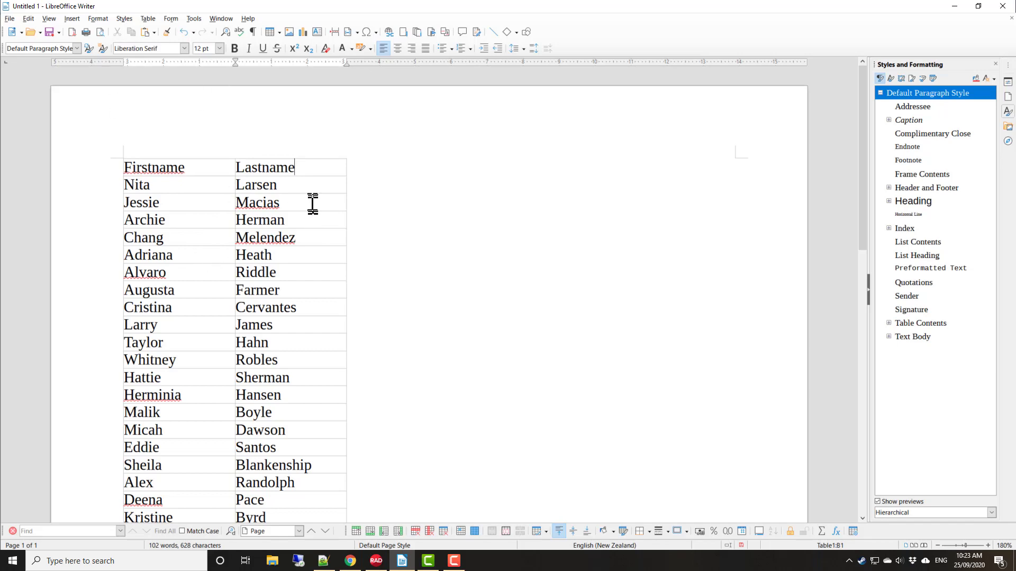
scroll(233, 234, down, 4)
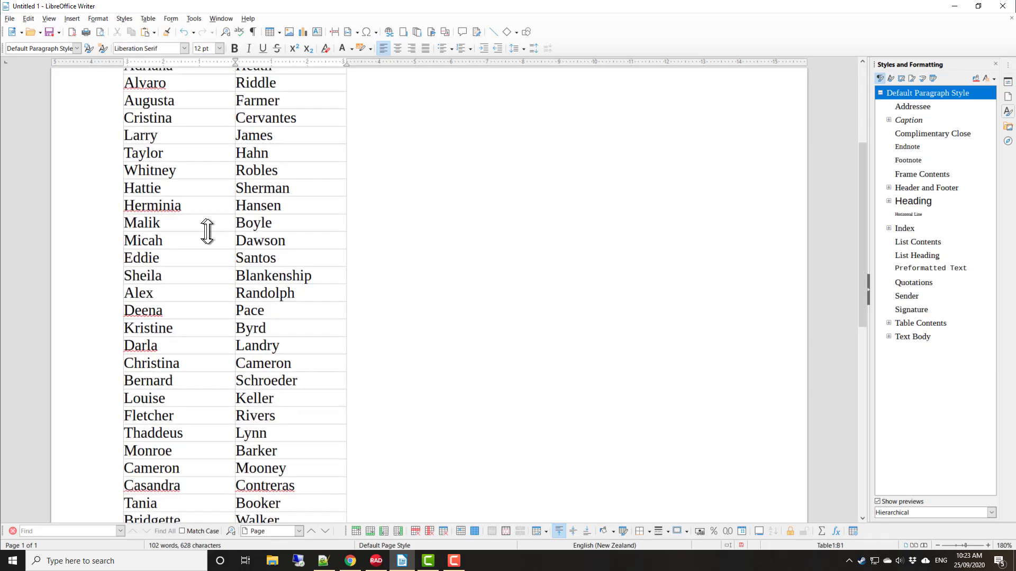
scroll(208, 231, up, 4)
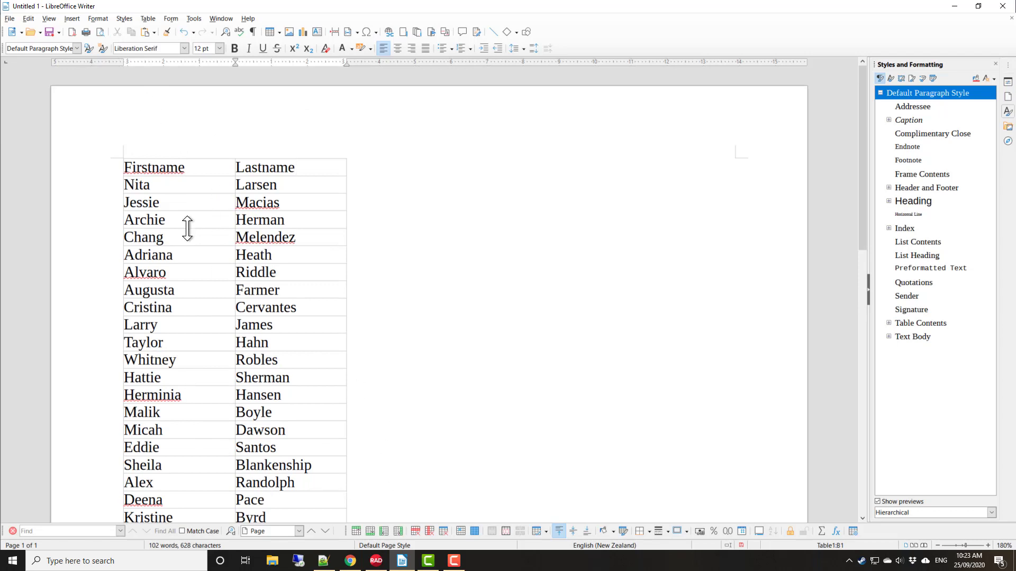
Step: Convert the names table to text, separating the columns with the Other separator, a comma
key(Tab)
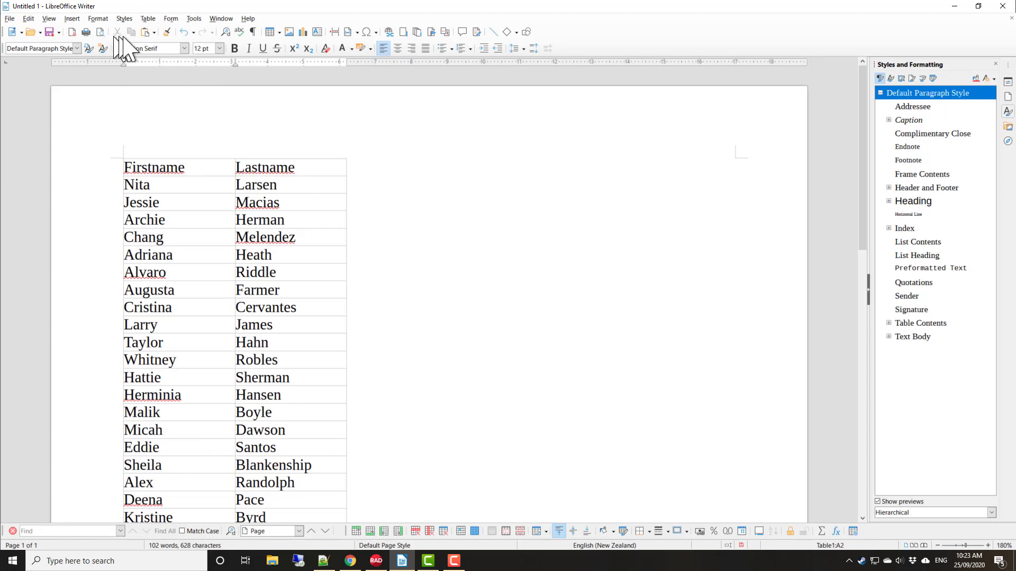
click(148, 19)
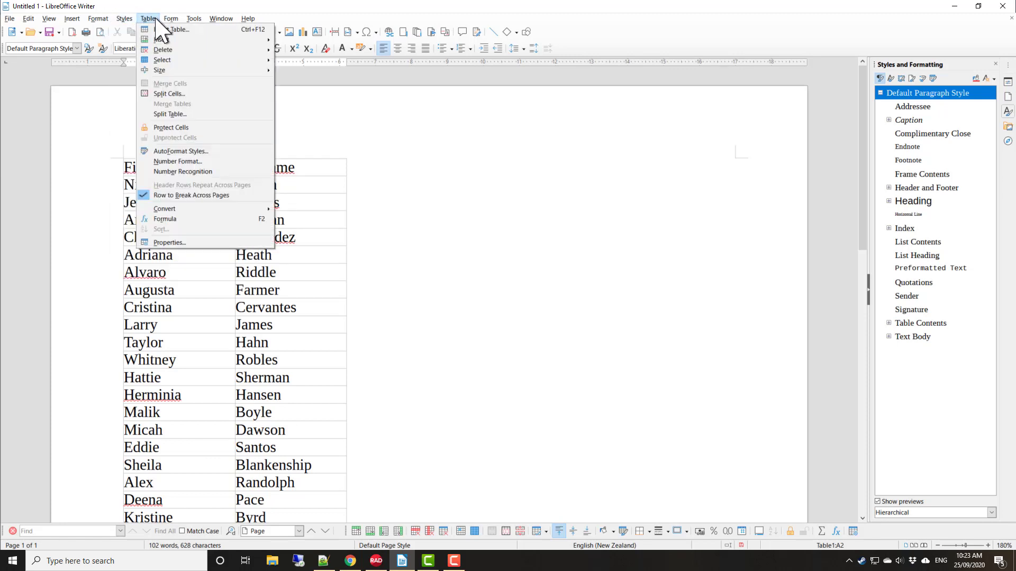
click(328, 218)
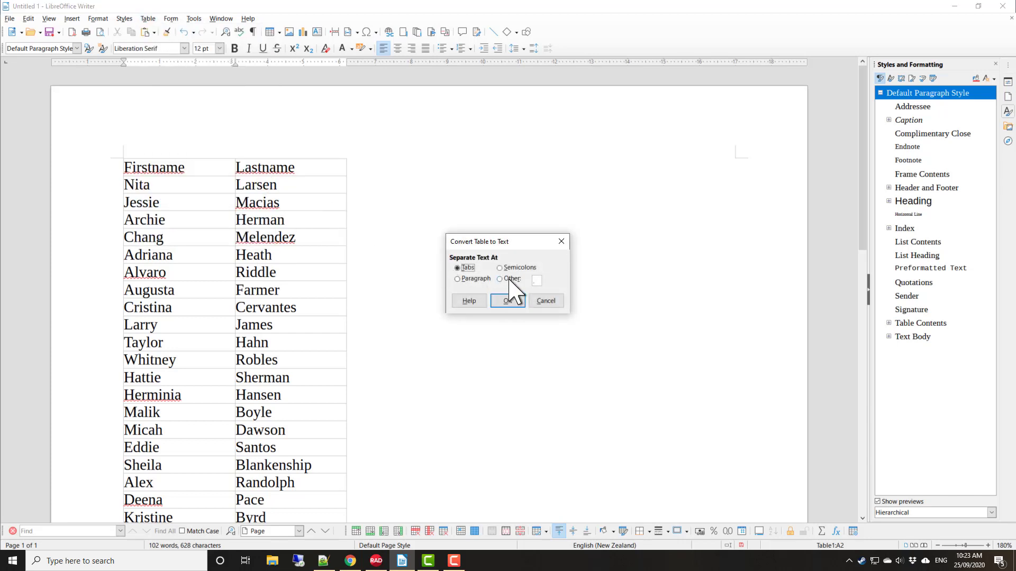
click(509, 279)
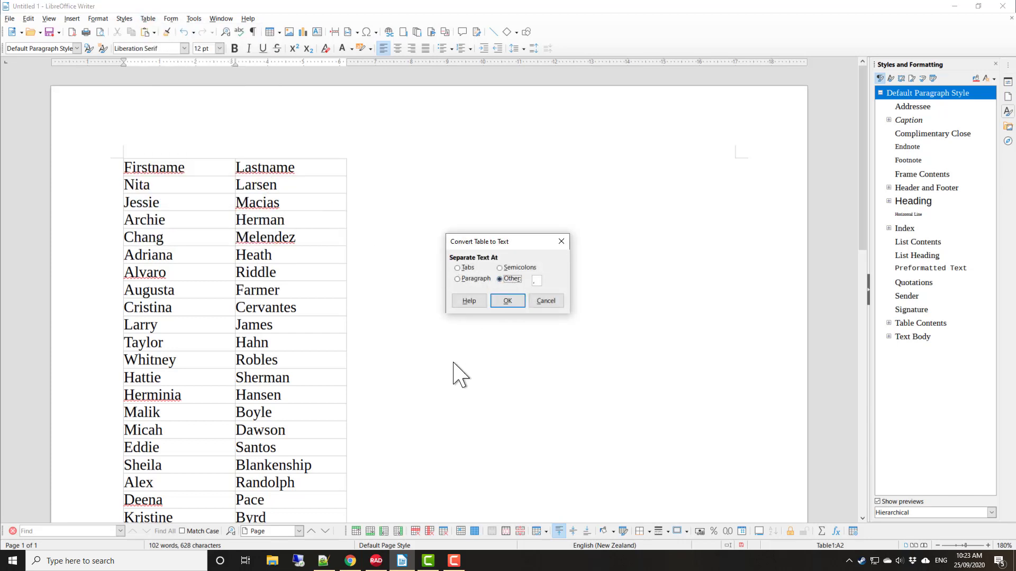
click(508, 301)
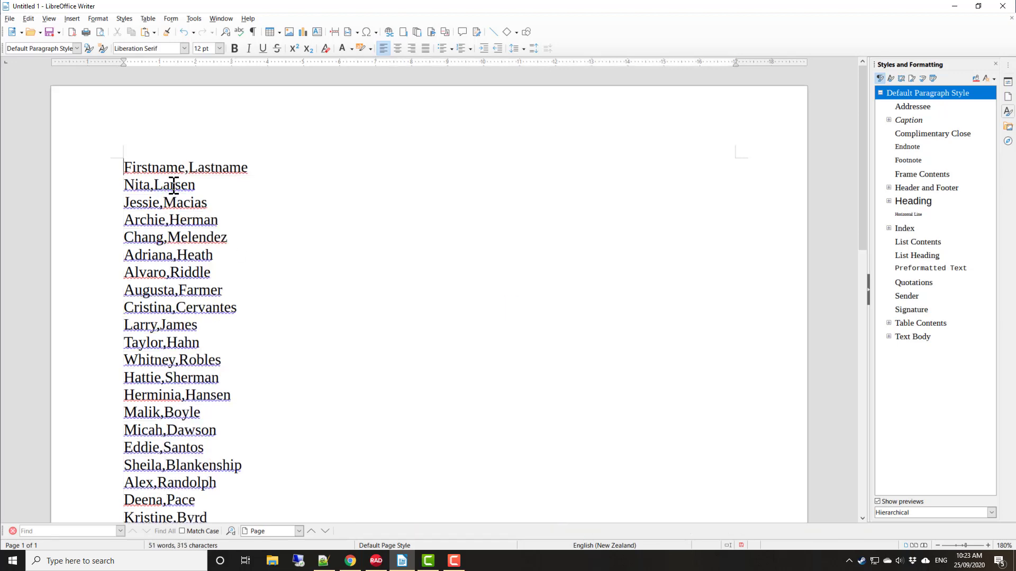
Step: Save the document in c:\temp as Names.csv, using the Text (*.txt) file type
click(10, 20)
click(47, 138)
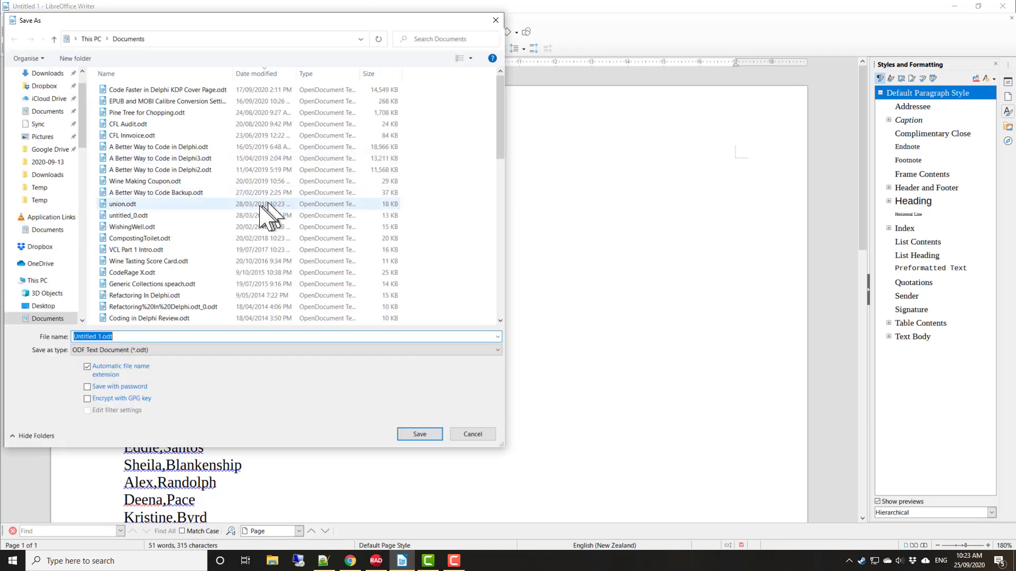
click(184, 350)
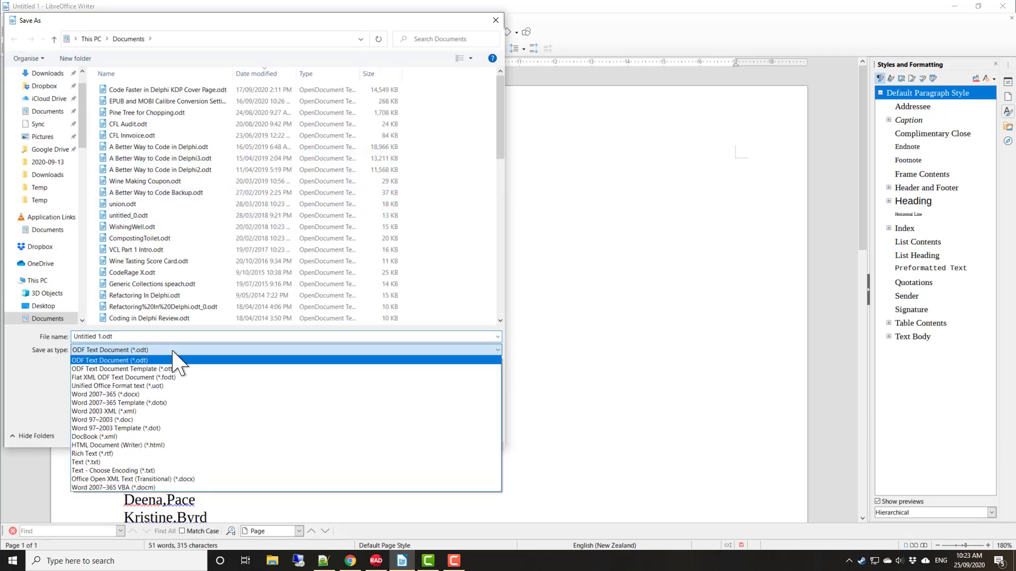
click(132, 471)
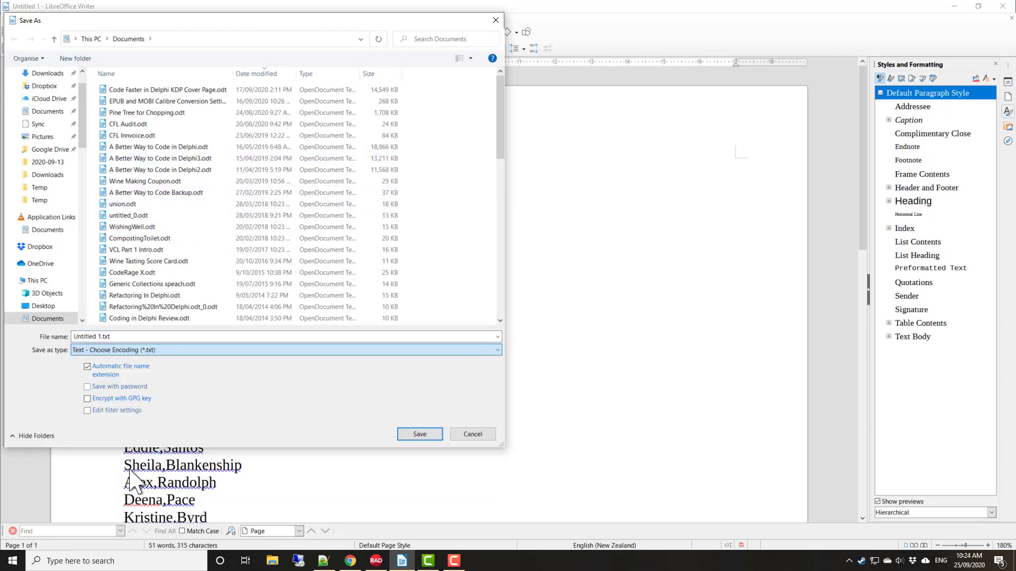
click(204, 351)
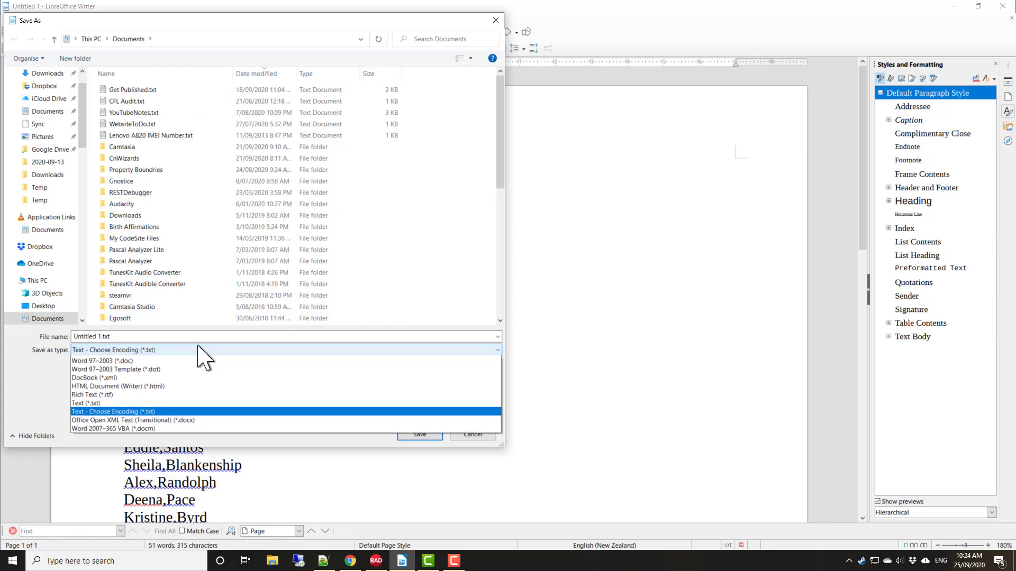
click(127, 461)
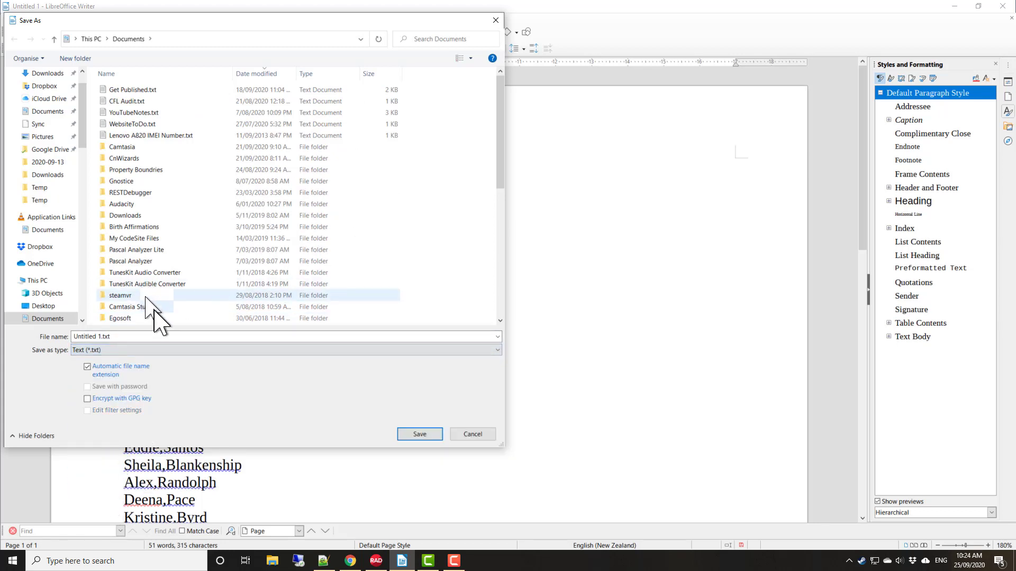
click(173, 39)
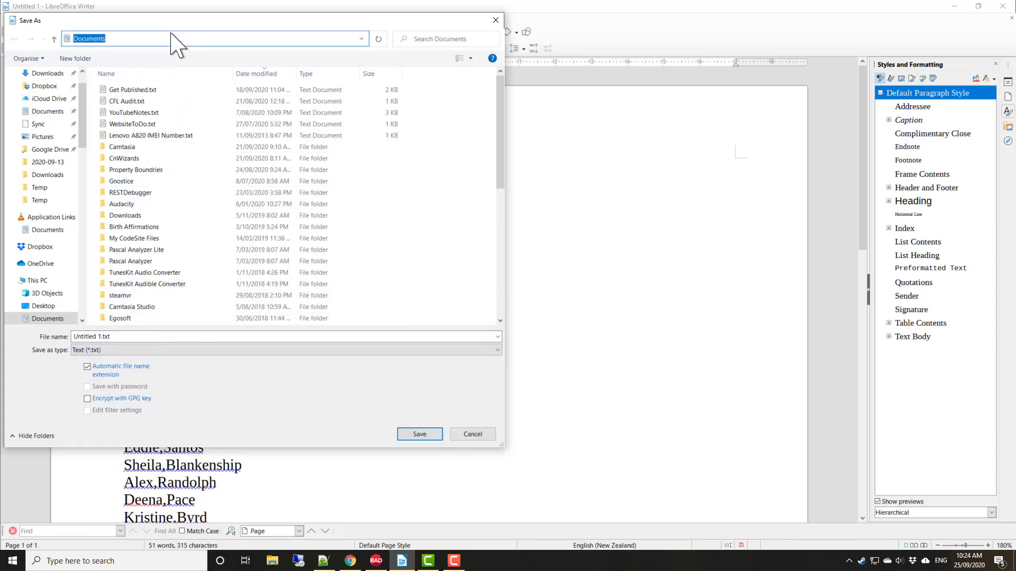
key(Return)
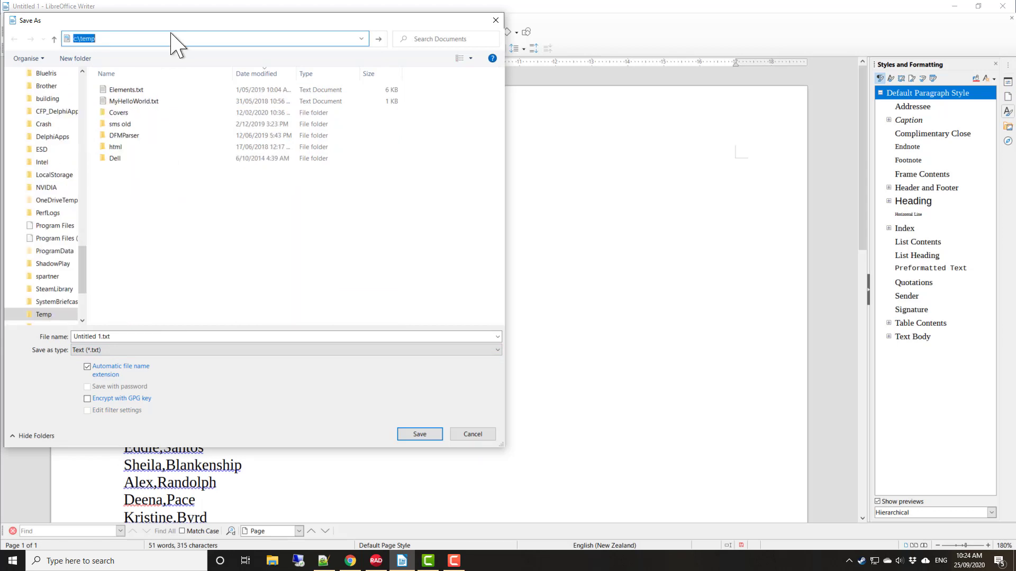
click(111, 336)
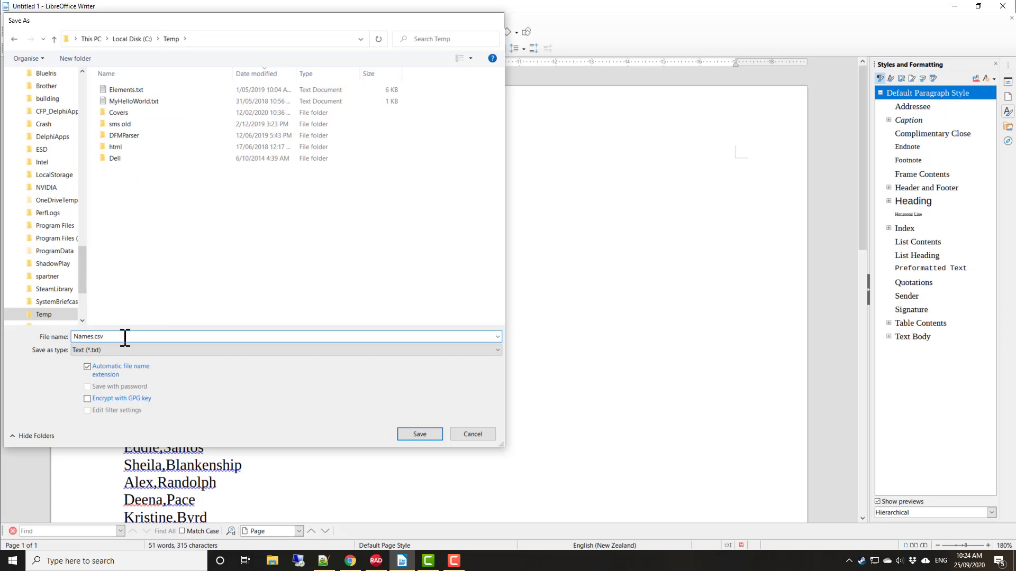
key(Return)
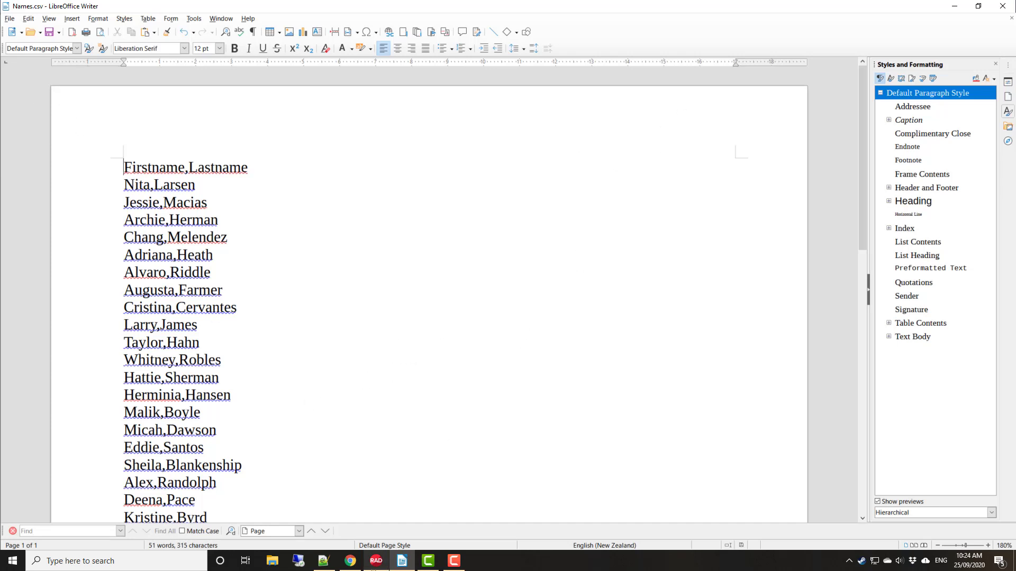
Step: Switch to Delphi and create a new Windows VCL application
click(376, 561)
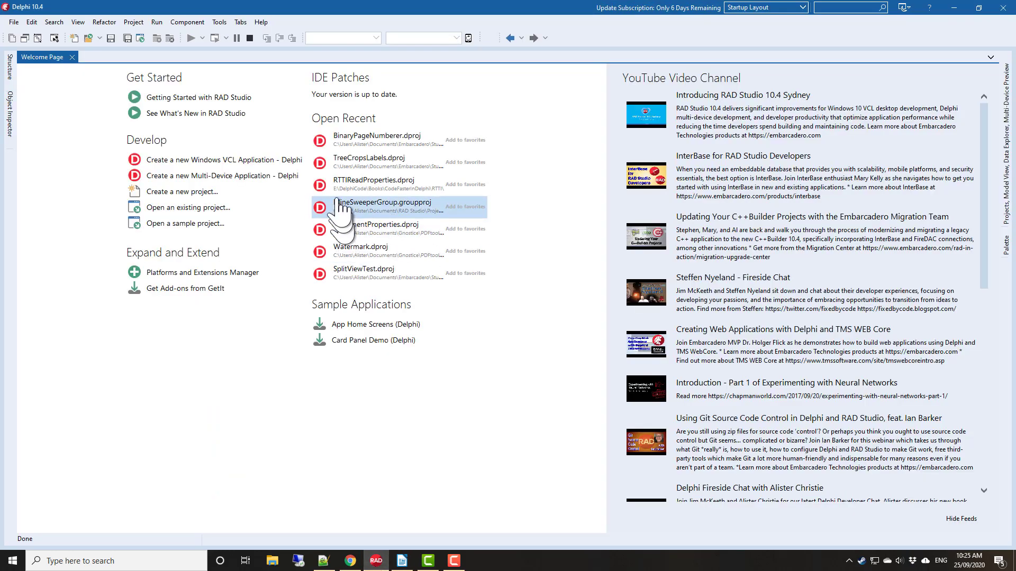
click(224, 159)
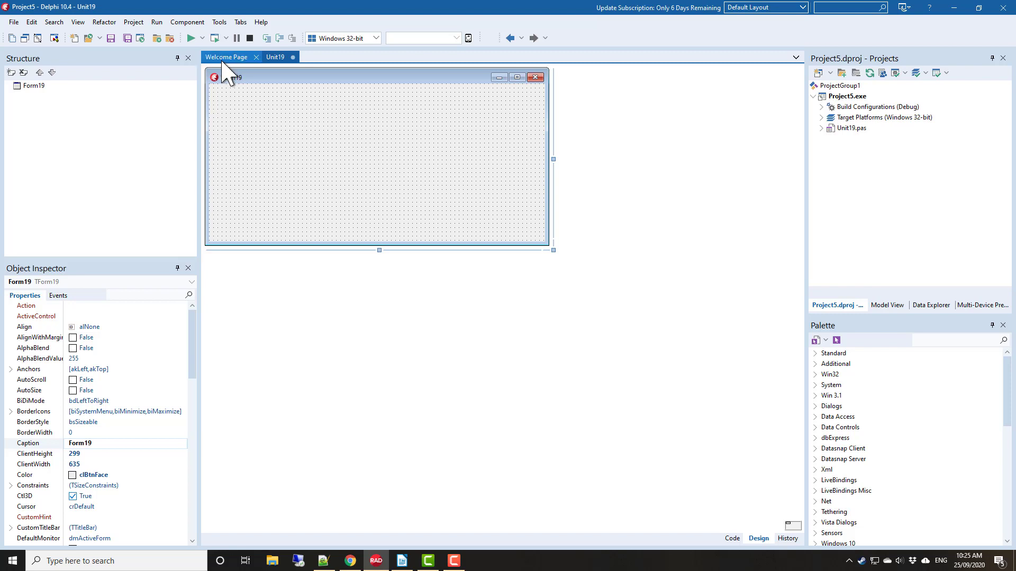
Step: Search the GetIt Package Manager for "fast", check the Fast Report packages and close the manager
click(220, 22)
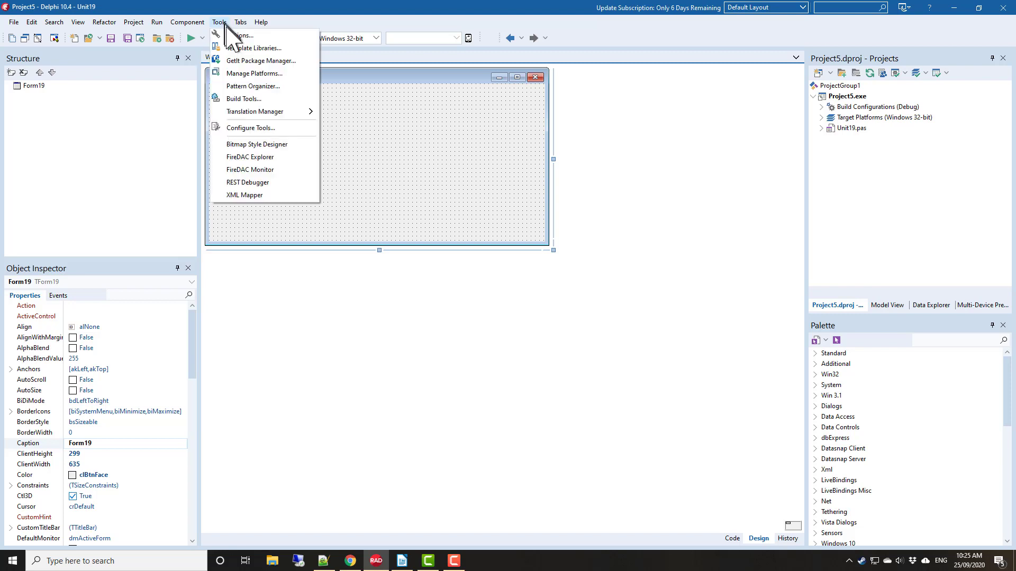
click(297, 61)
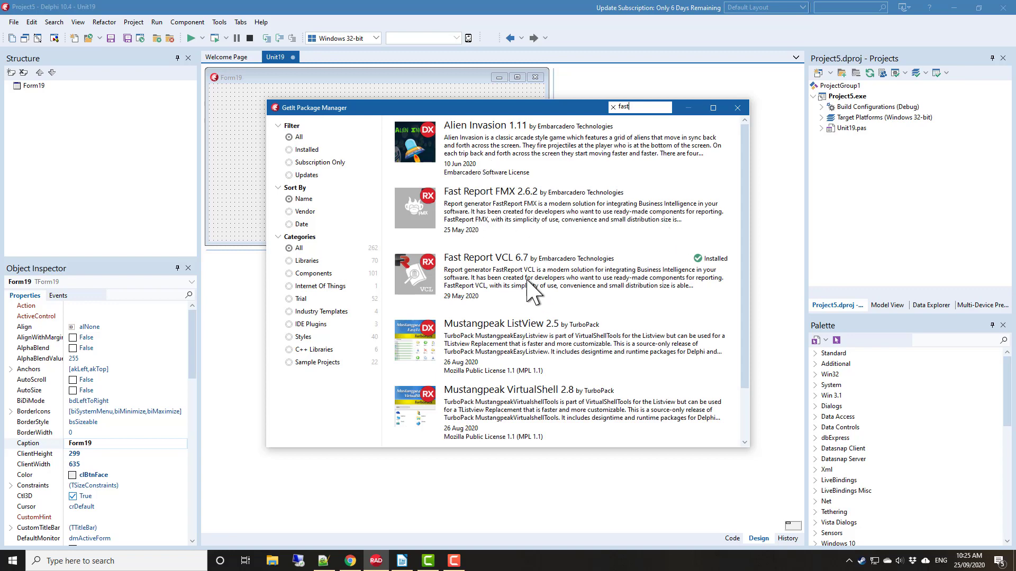
click(603, 217)
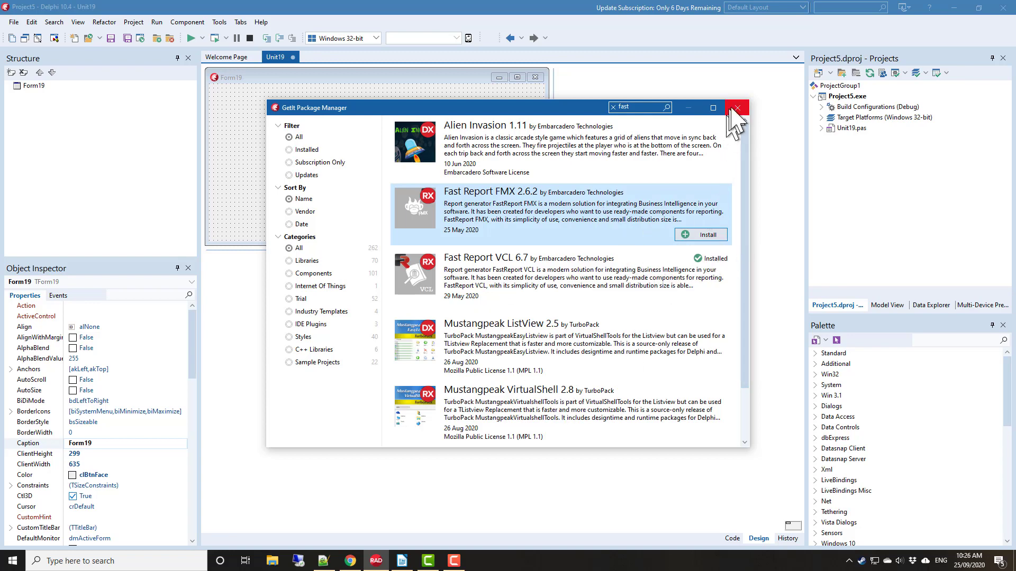
click(736, 108)
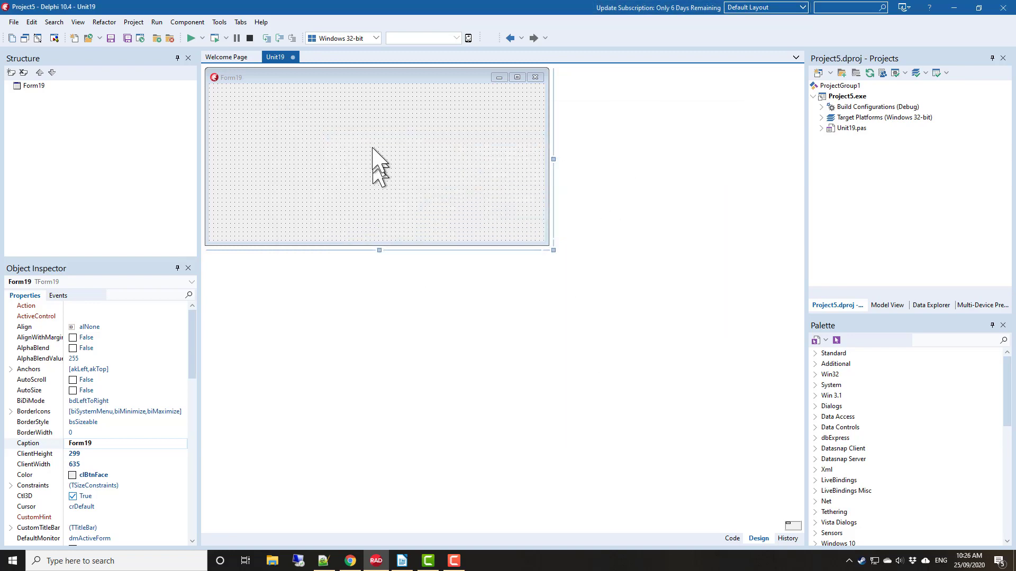
Step: Find the report component with "frxre", add a TfrxReport to the form and move it to the form's upper-left corner
click(951, 340)
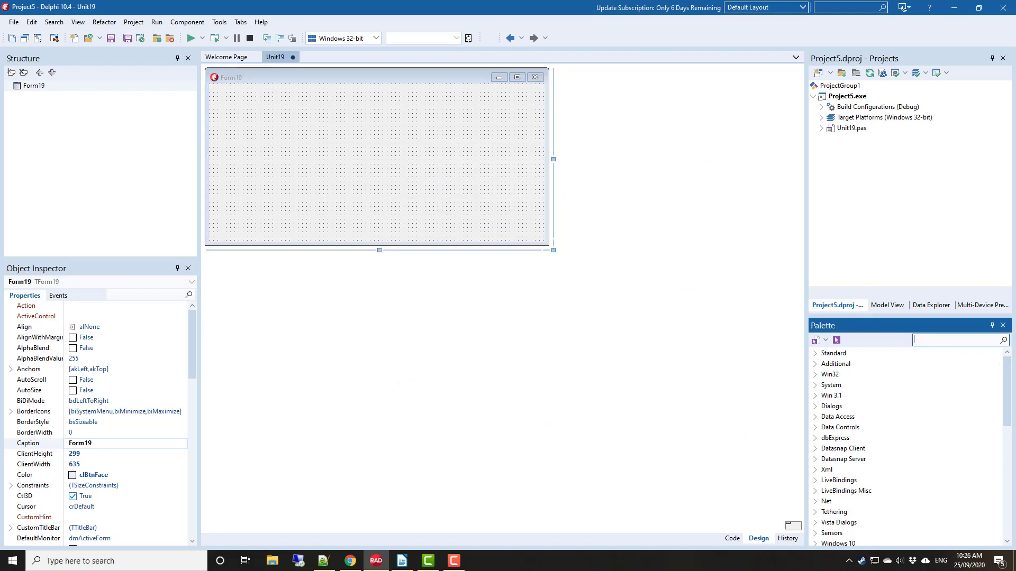
text(frxre)
key(Return)
click(361, 160)
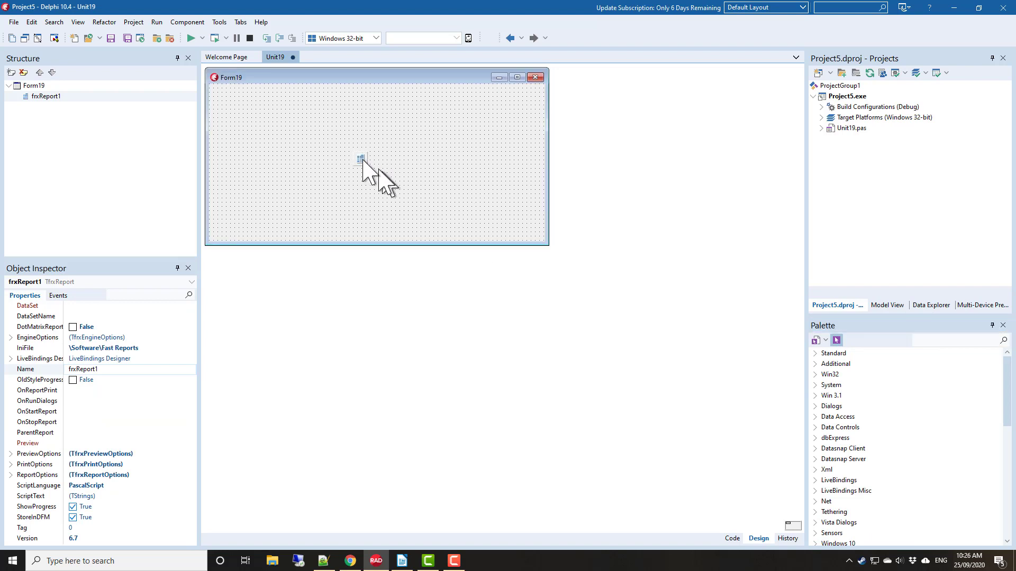
drag(363, 160, 227, 97)
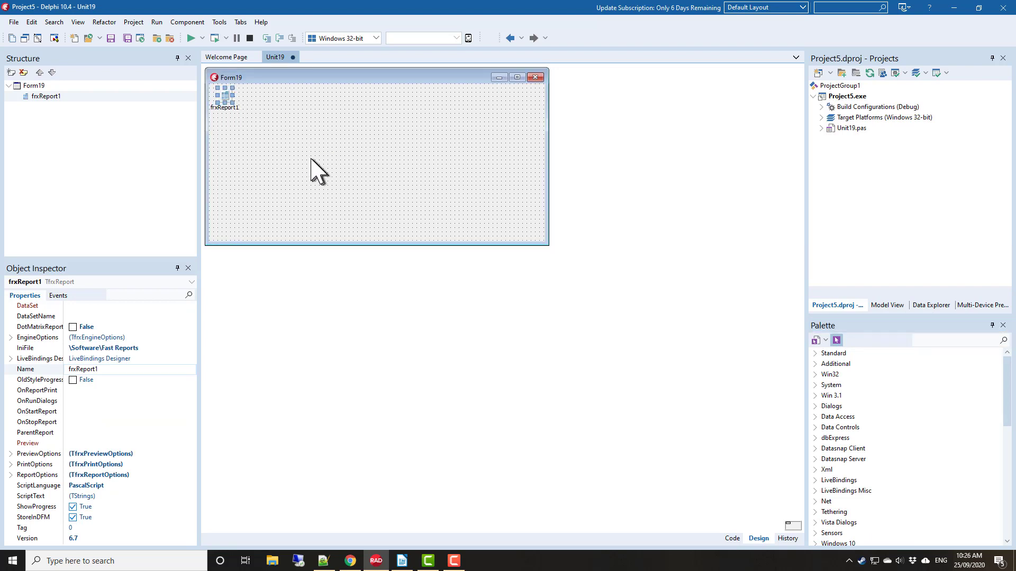
Step: Find "memtable" among the components and add a TFDMemTable to the form
click(948, 339)
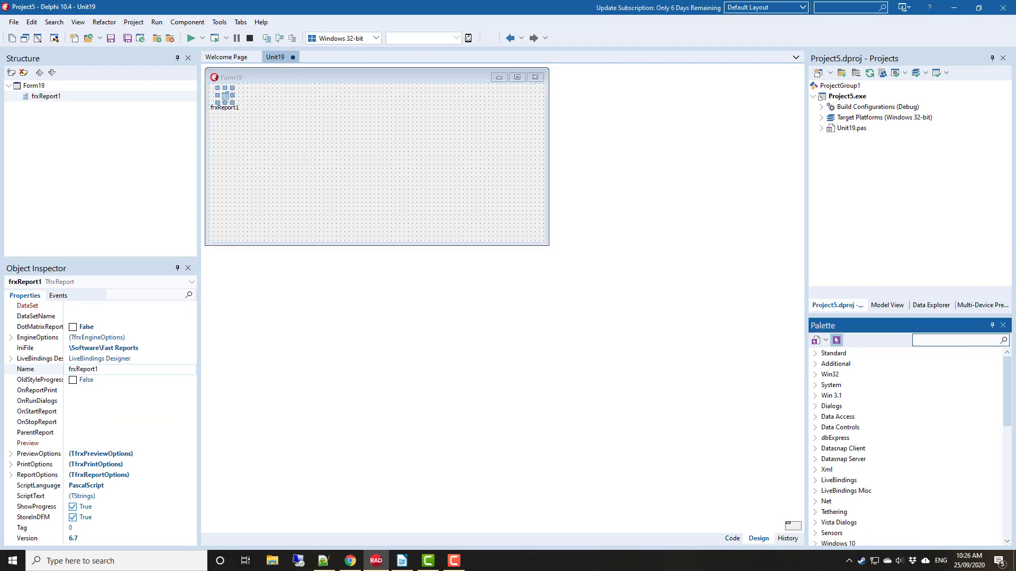
text(memtable)
key(Return)
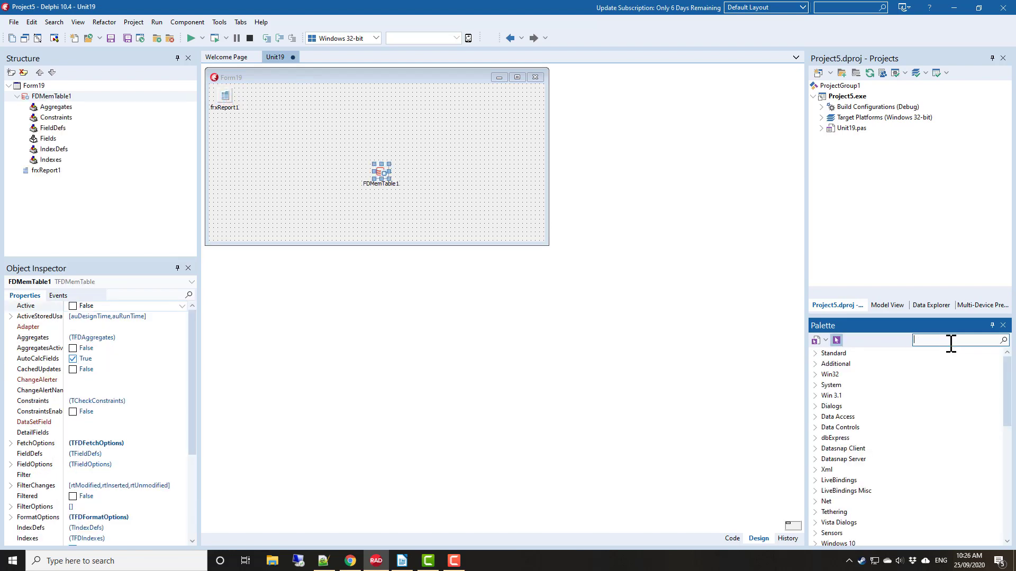
Step: Open the memory table's field editor and add a new String field named FirstName
right_click(380, 172)
click(404, 175)
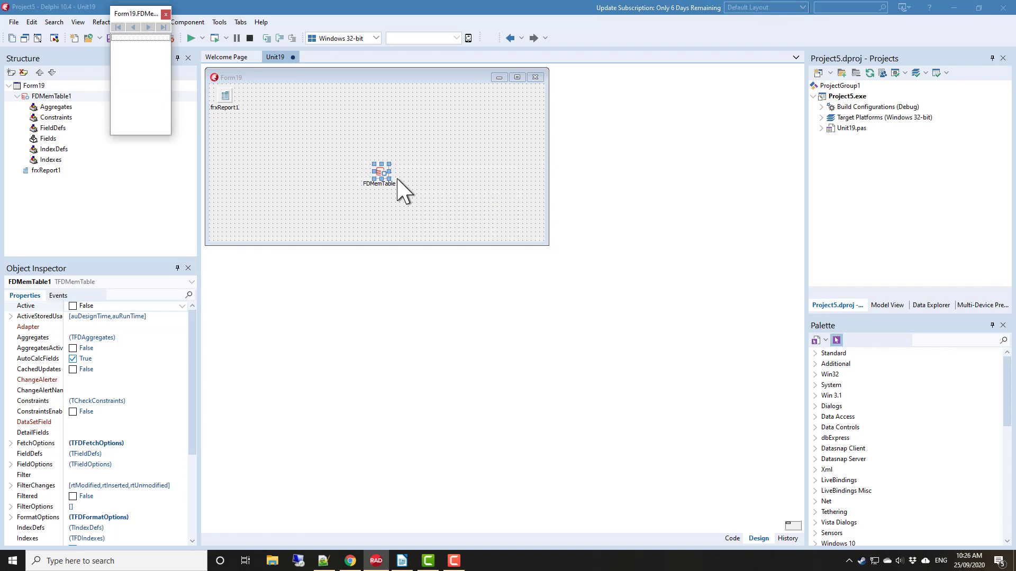
right_click(147, 83)
click(171, 93)
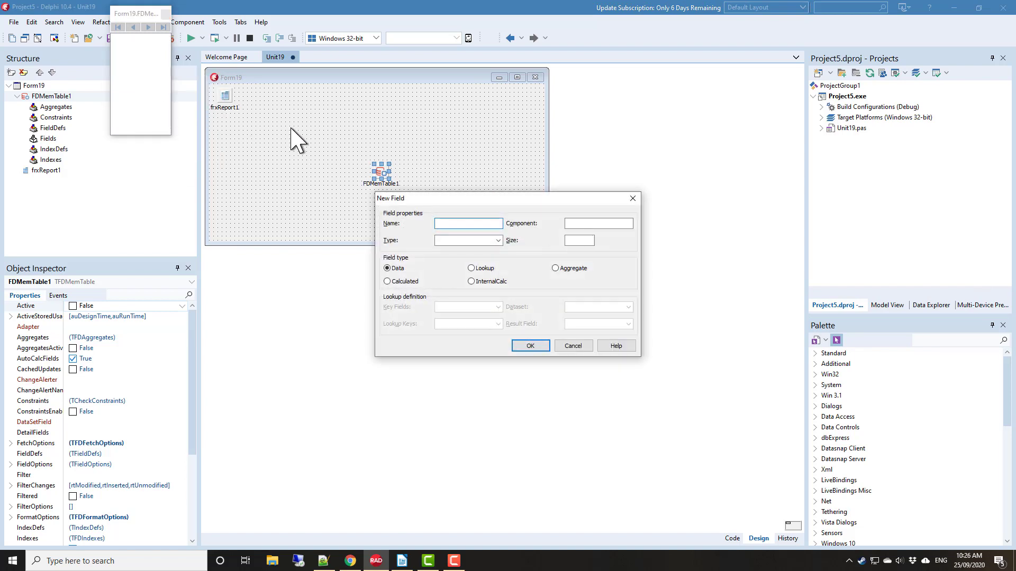
text(FirstName)
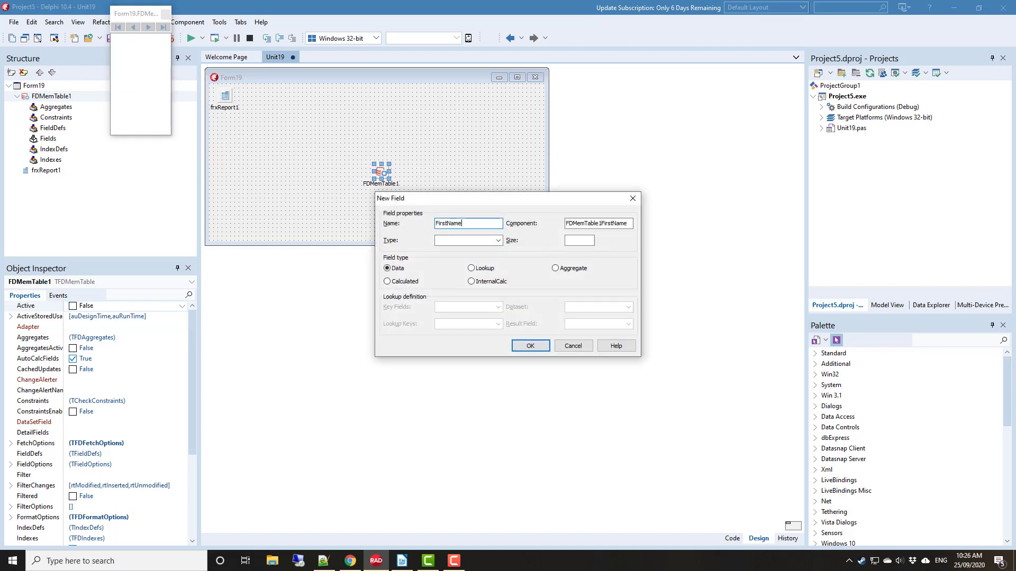
key(Tab)
key(Return)
Step: Add a second field to the memory table named Surname, with type String and size 100
right_click(135, 91)
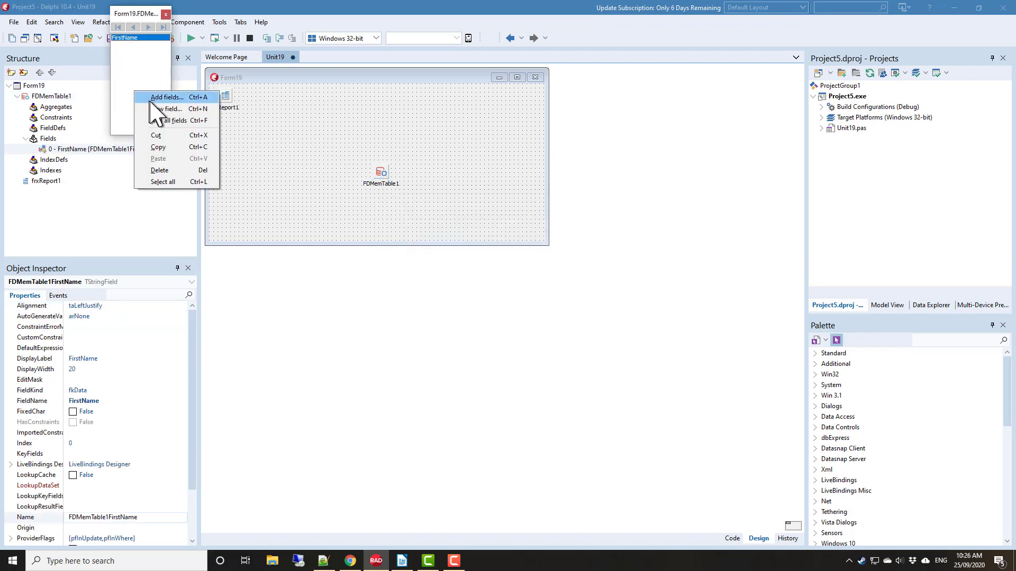
click(155, 109)
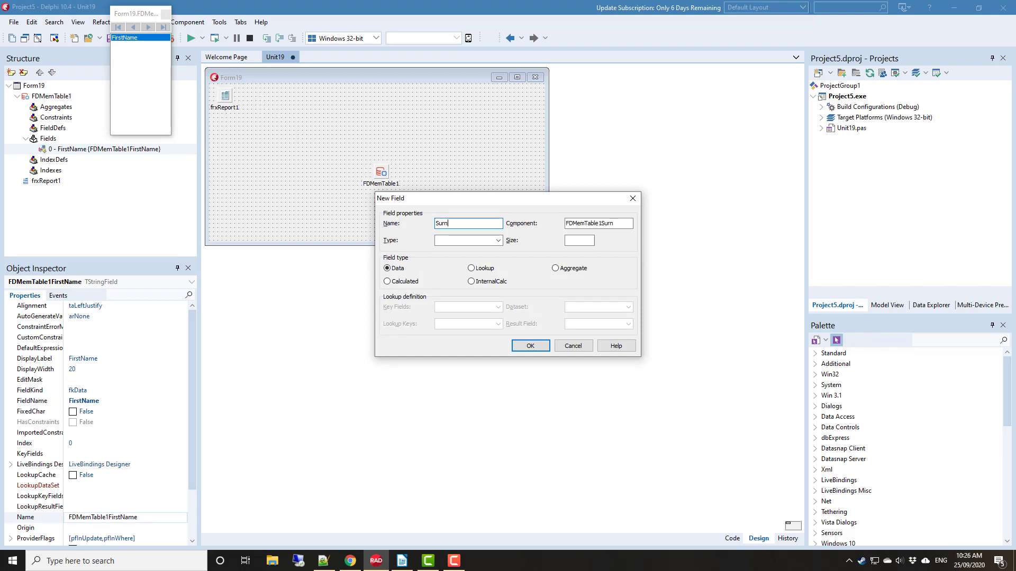
text(Surname)
key(Tab)
key(Tab)
text(Str)
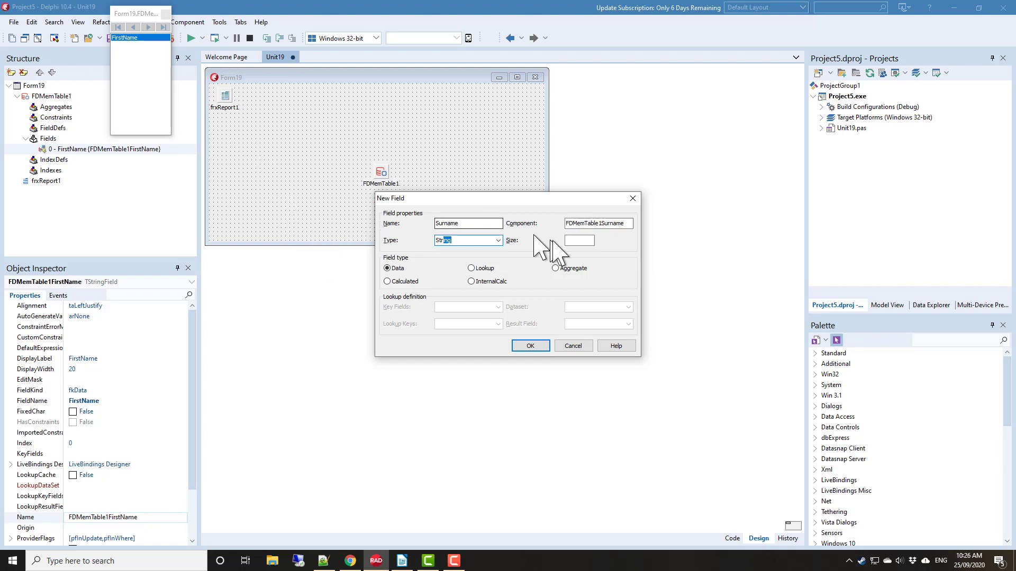
click(576, 242)
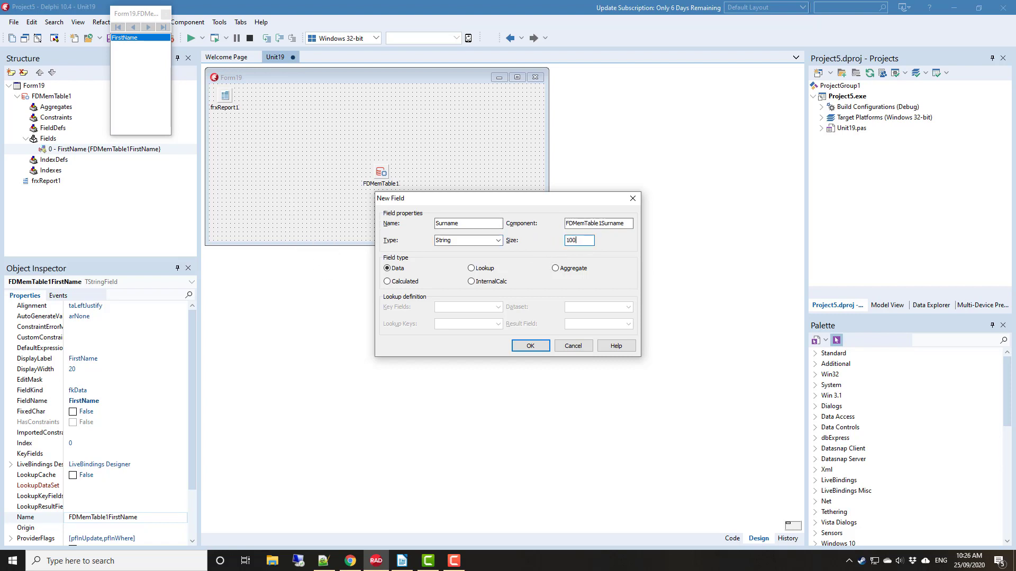
text(100)
key(Return)
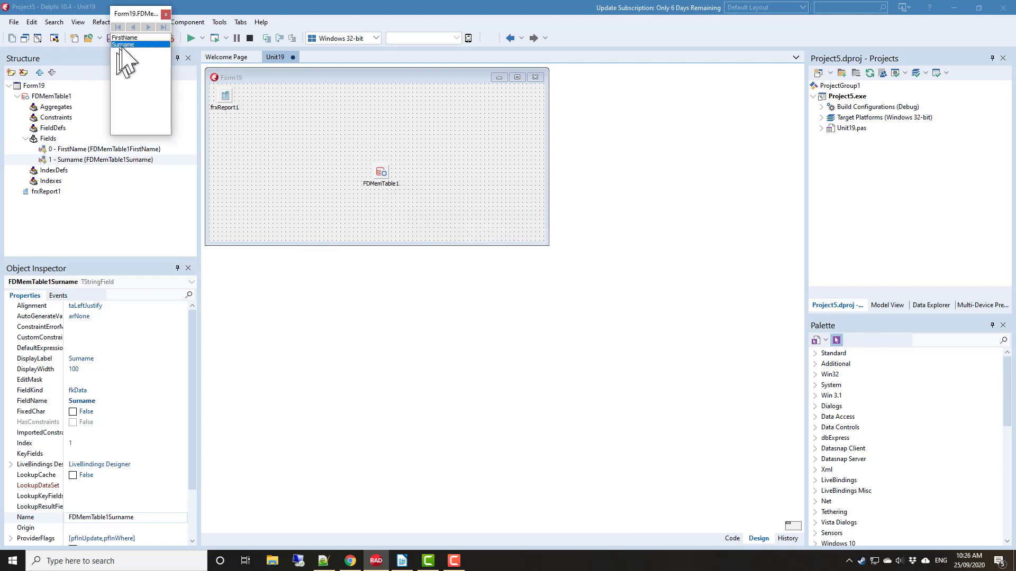
Step: Set the Size property of the memory table's FirstName field to 100
click(127, 39)
scroll(132, 459, down, 2)
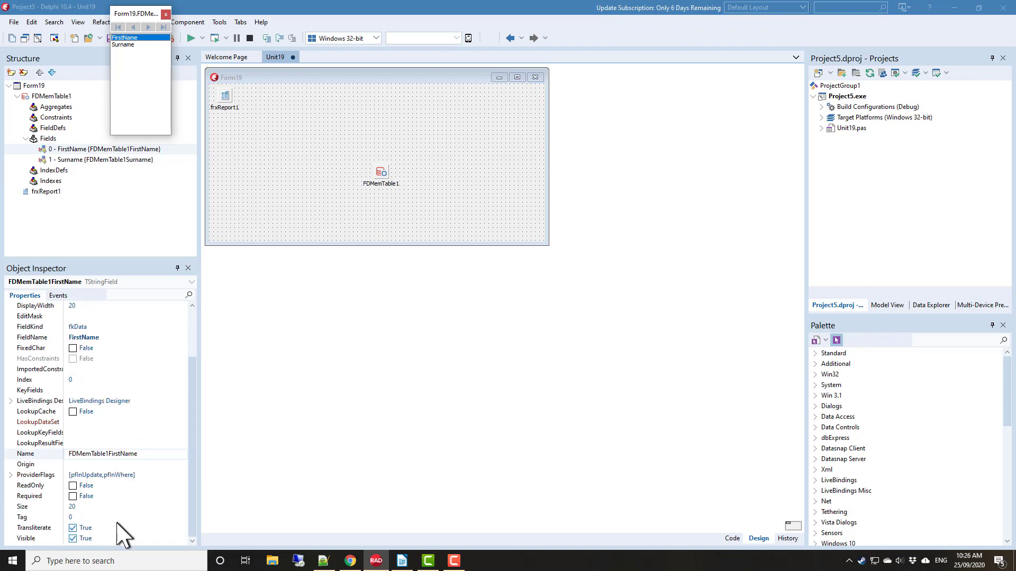
click(101, 505)
text(100)
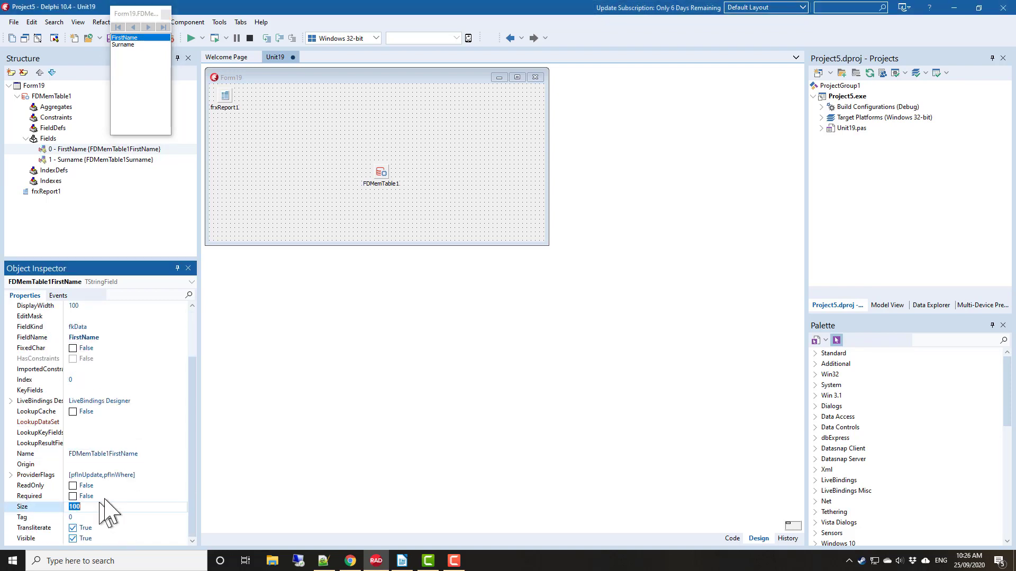
Step: Set the DisplayWidth of both the FirstName and Surname fields to 20
scroll(105, 511, up, 2)
click(88, 368)
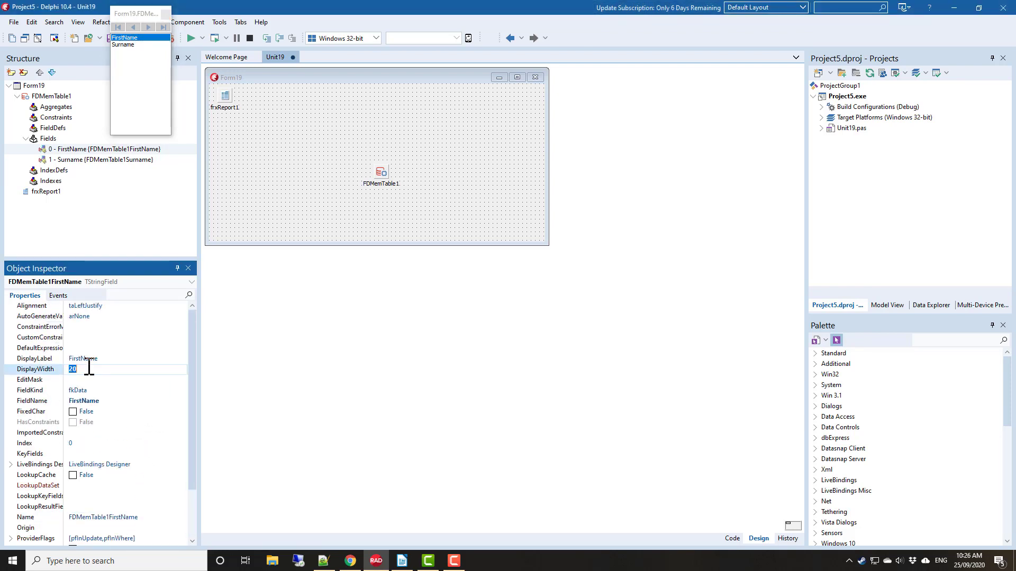
click(129, 45)
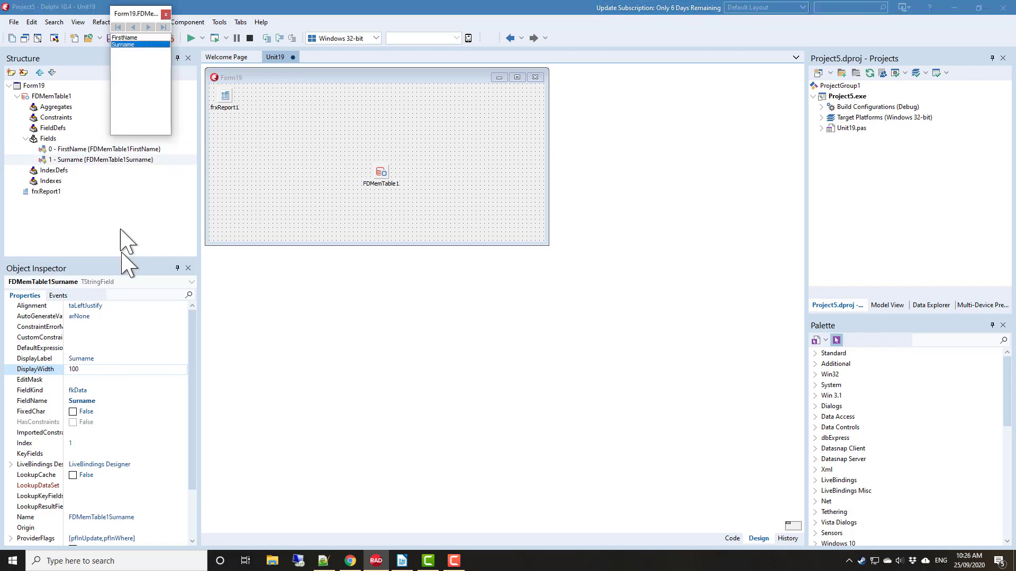
click(88, 369)
text(20)
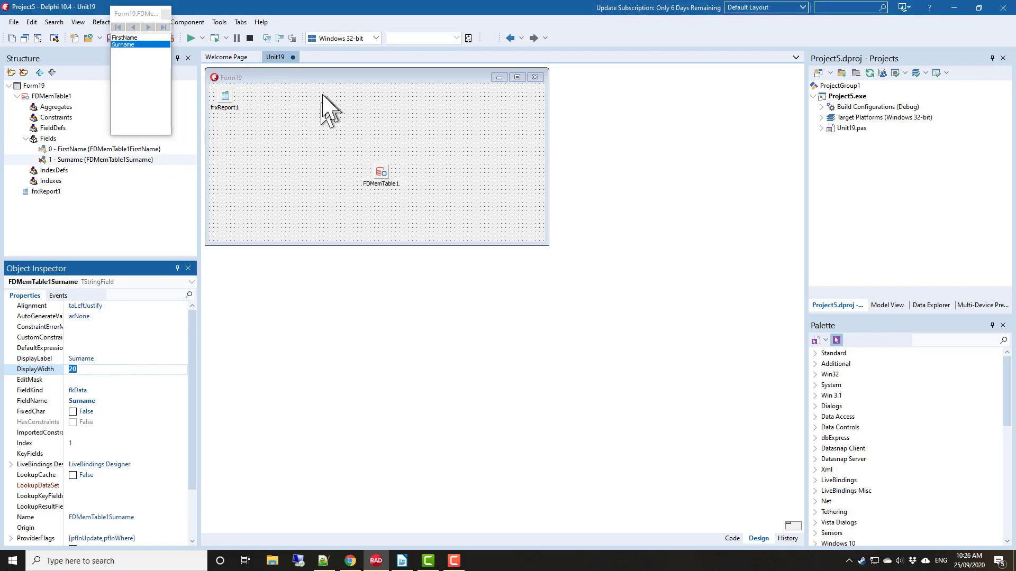
Step: Set FDMemTable1 to active
right_click(380, 173)
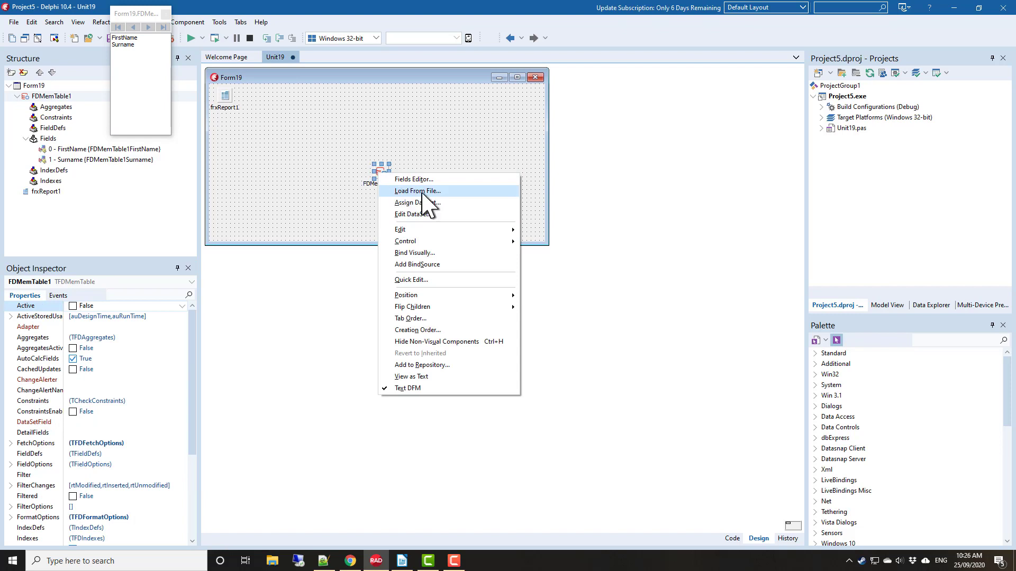
click(379, 166)
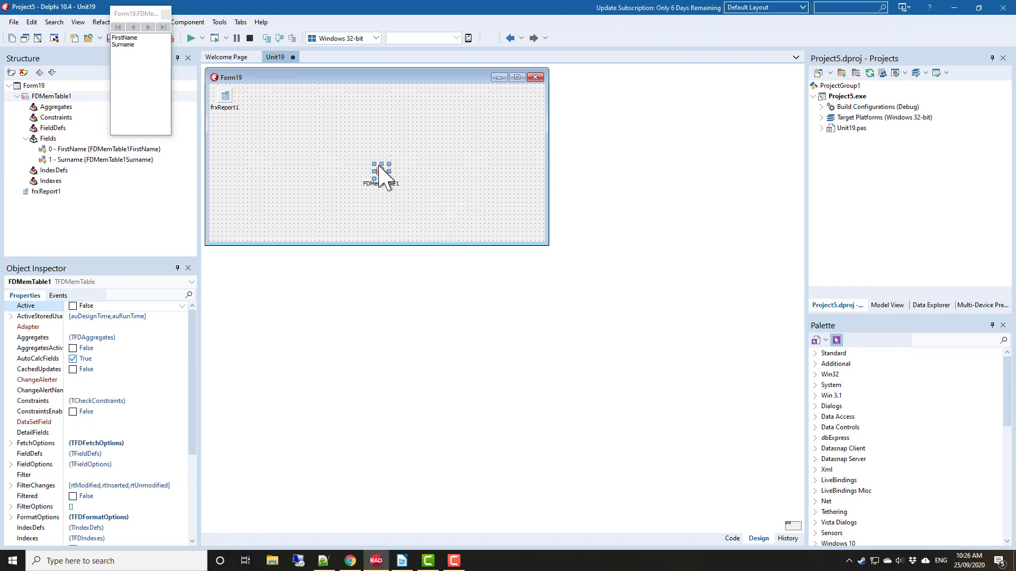
click(77, 306)
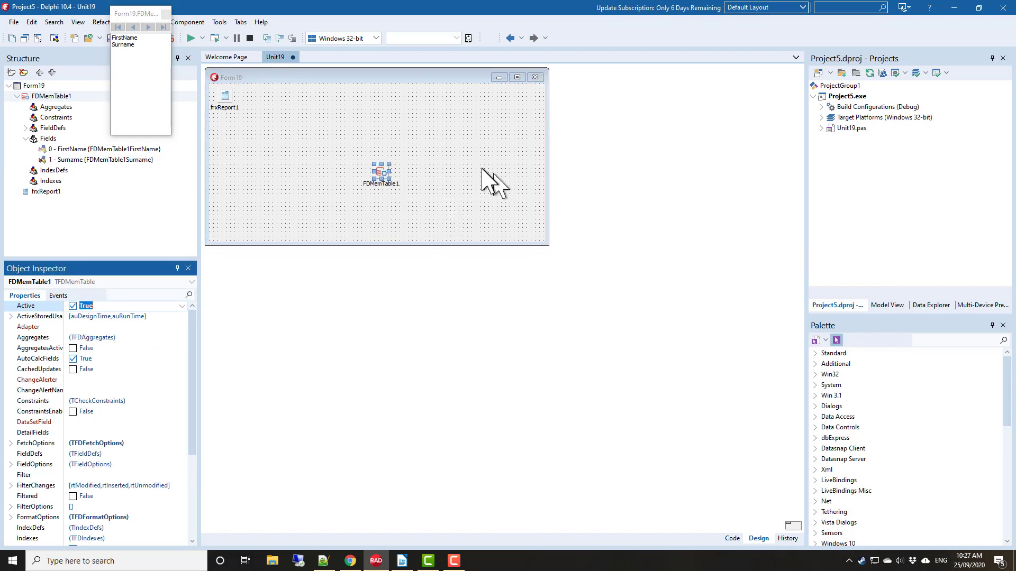
right_click(381, 169)
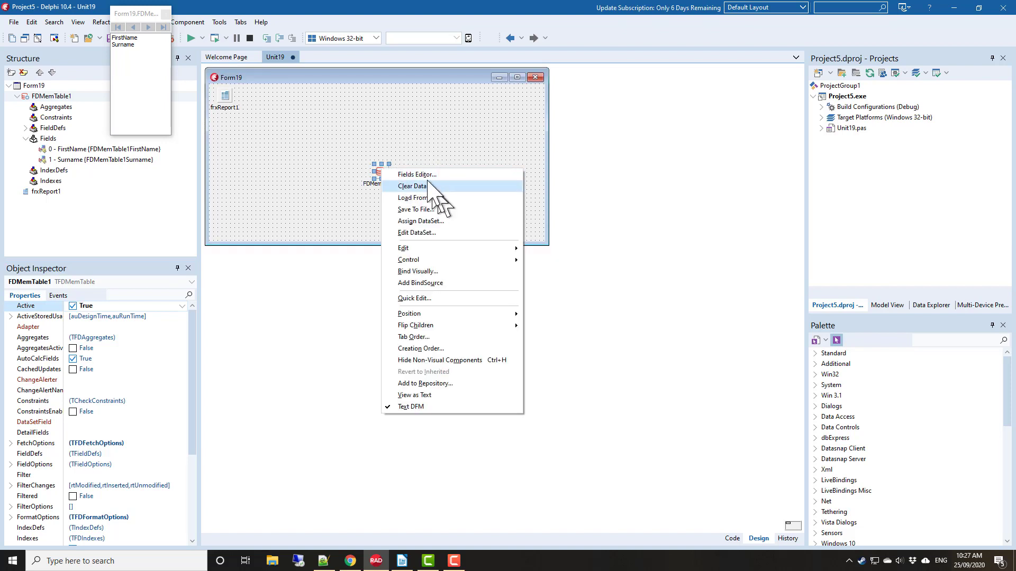
click(368, 153)
Step: Find "datasource" and "dbgrid" among the components and add a TDataSource and a TDBGrid to the form
click(939, 340)
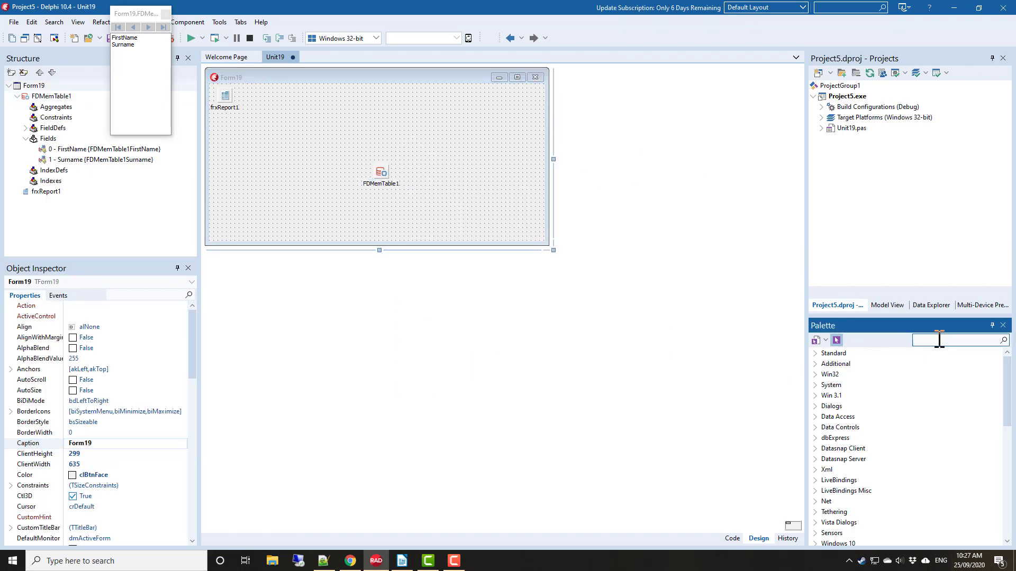
text(datasource)
key(Return)
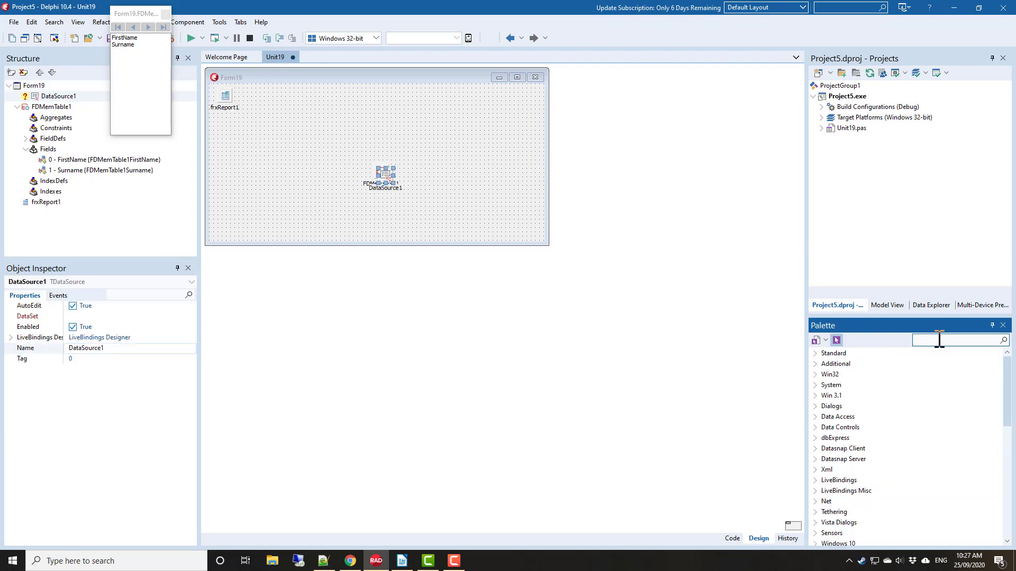
text(dbgrid)
key(Return)
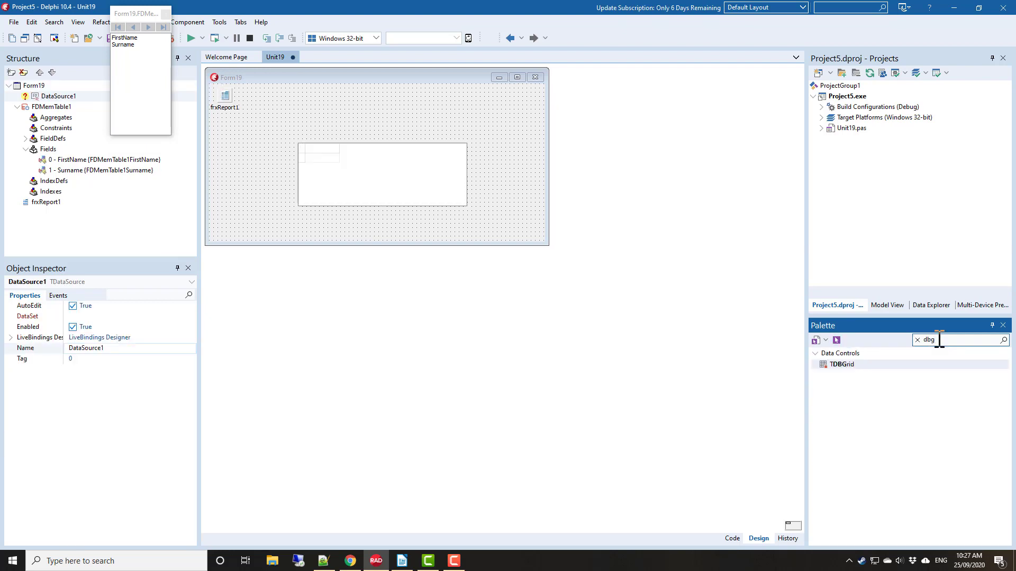
Step: Link the grid to DataSource1, move the data source beside the memory table and set its DataSet to FDMemTable1
double_click(95, 422)
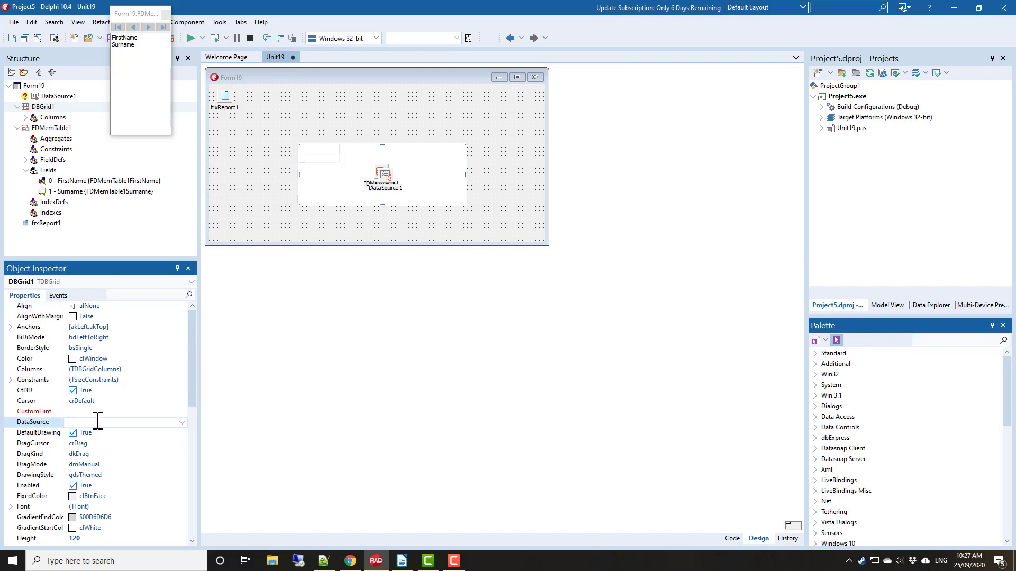
drag(394, 195, 431, 191)
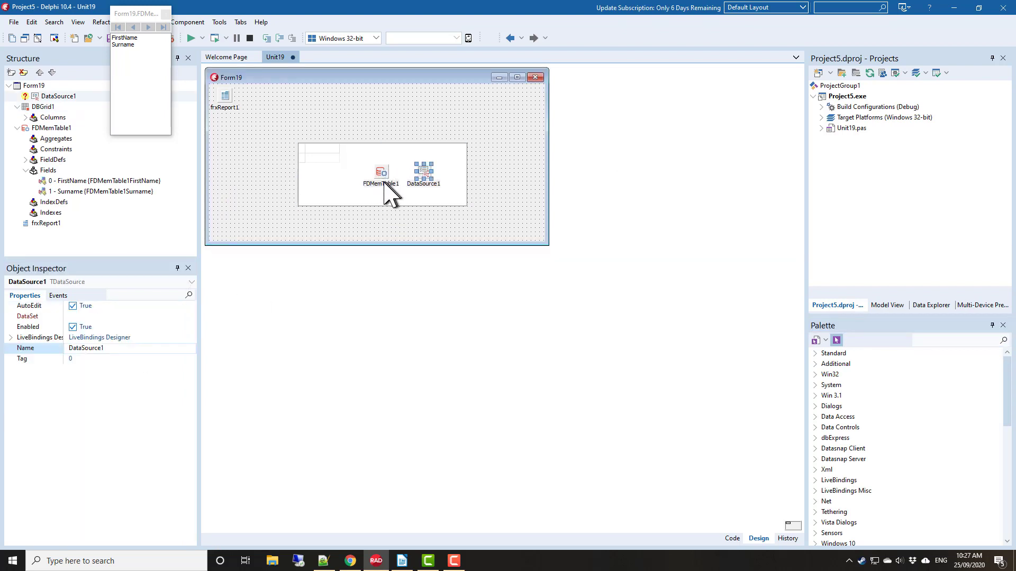
double_click(114, 316)
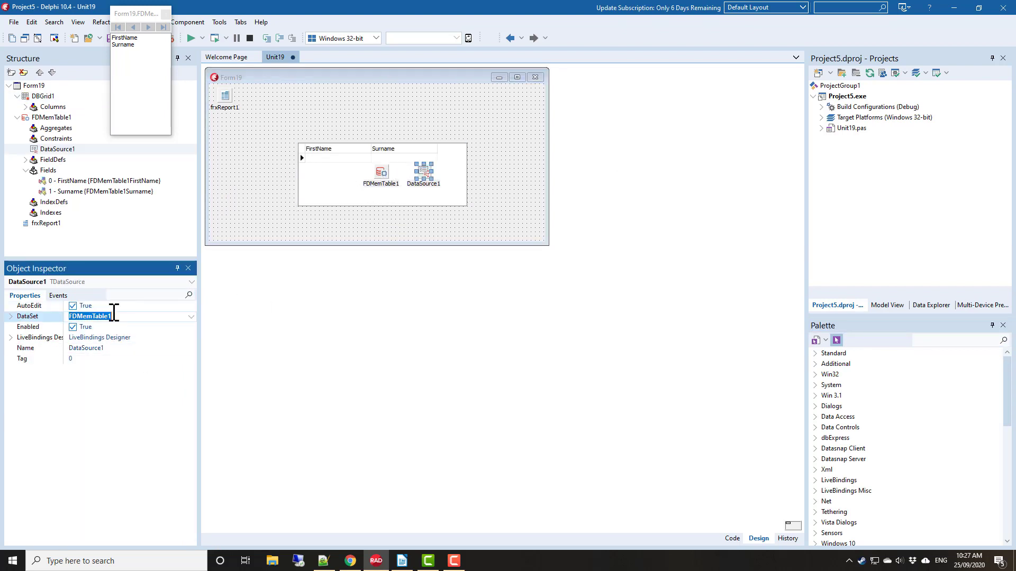
Step: Move the grid to the form's upper-left corner, enlarge it across the form and set its Align property to alClient
drag(353, 164, 259, 99)
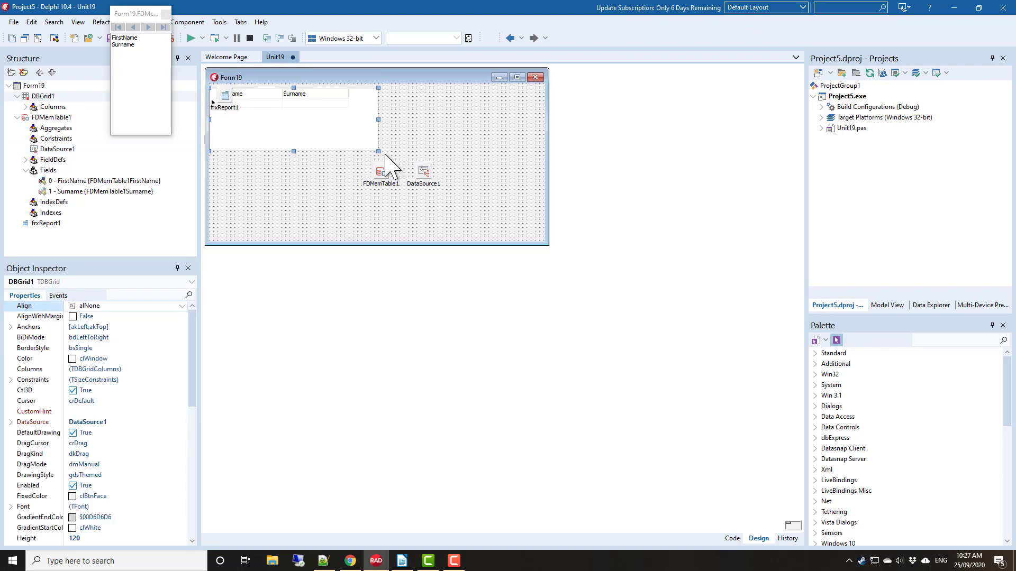
drag(378, 151, 540, 239)
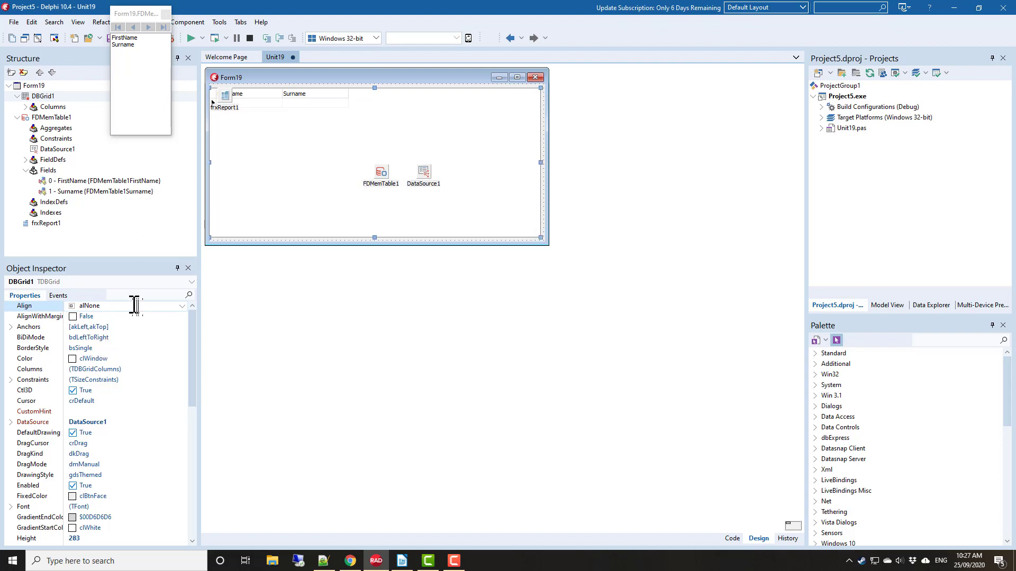
click(182, 306)
click(109, 355)
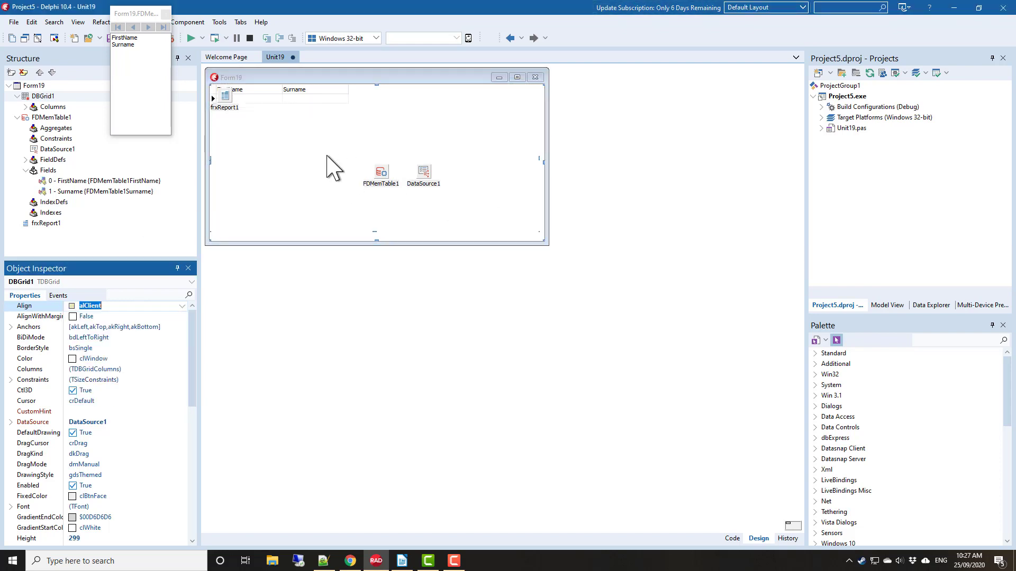
Step: Rearrange the data source, memory table and report components on the form, clear of the grid's column headers
drag(423, 172, 339, 139)
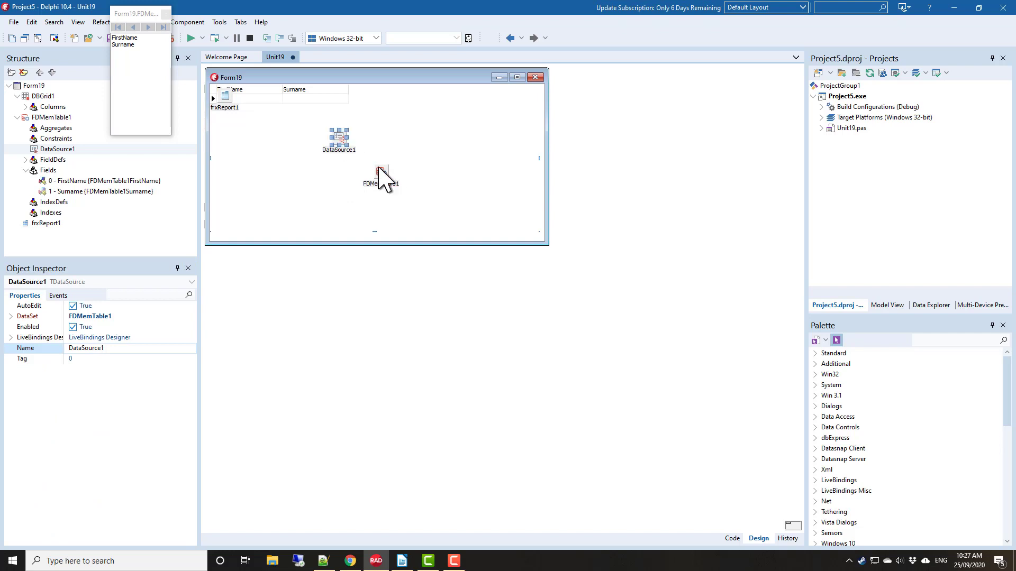
drag(381, 175, 255, 148)
drag(225, 97, 237, 123)
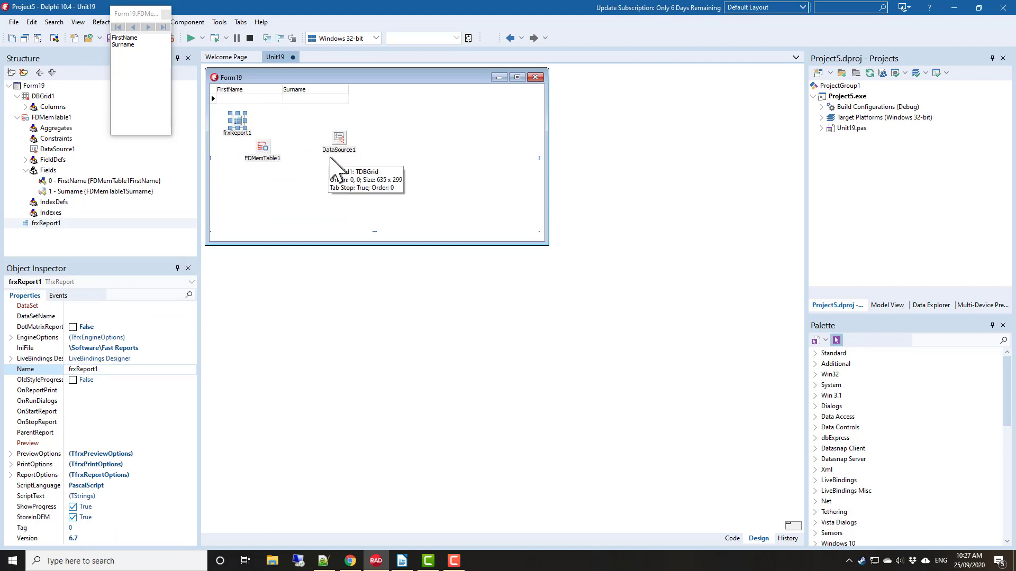
click(263, 147)
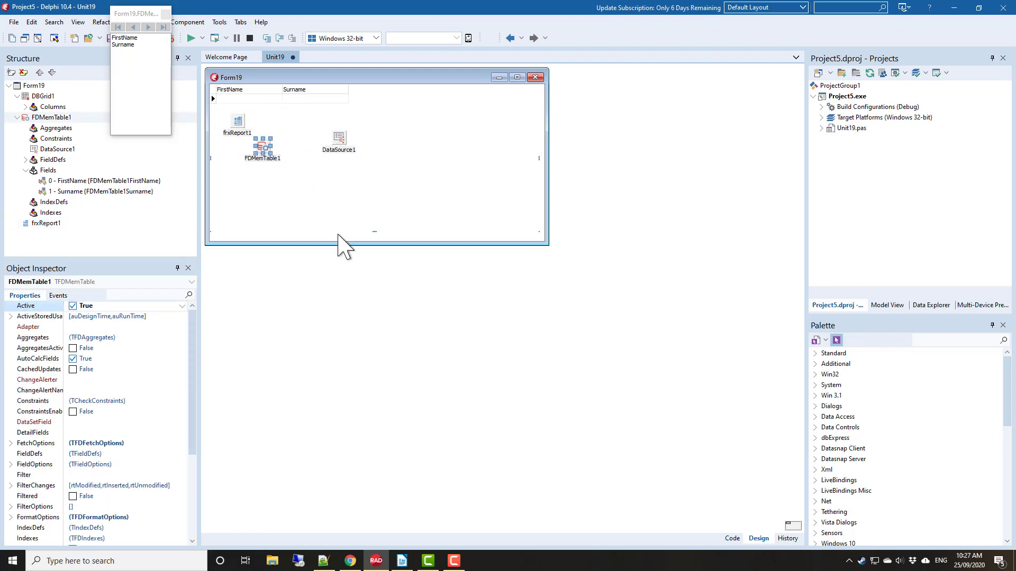
Step: Find "batch" among the components and add a TFDBatchMove and a TFDBatchMoveDataSetWriter to the form
click(948, 339)
text(ba)
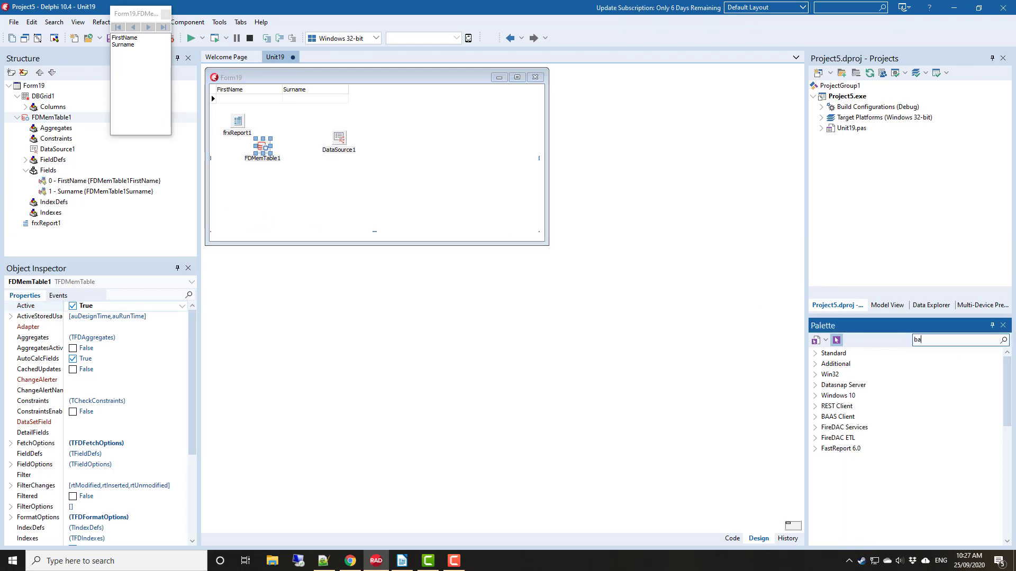
text(tch)
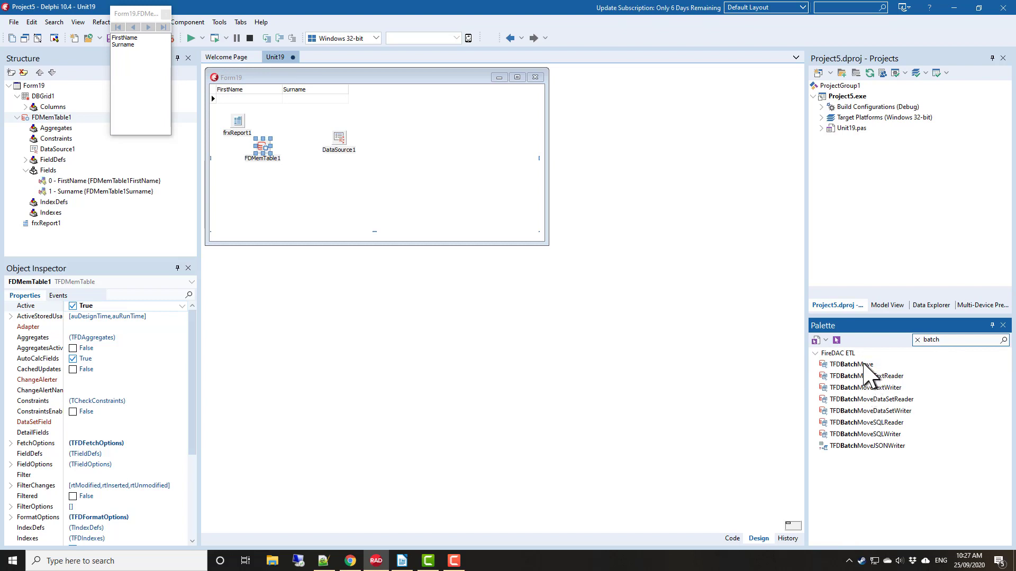
key(Return)
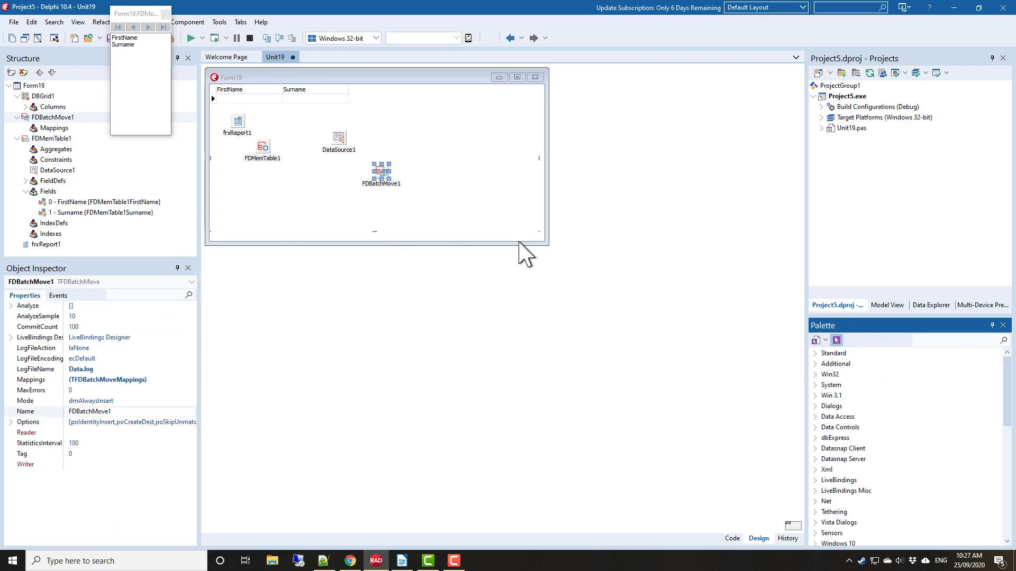
click(928, 342)
text(batch)
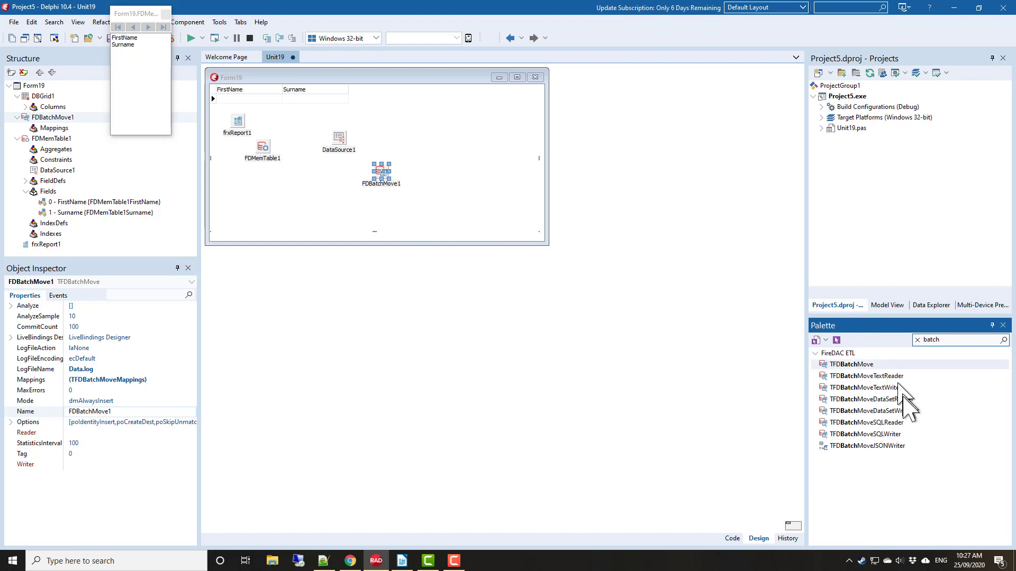
double_click(894, 410)
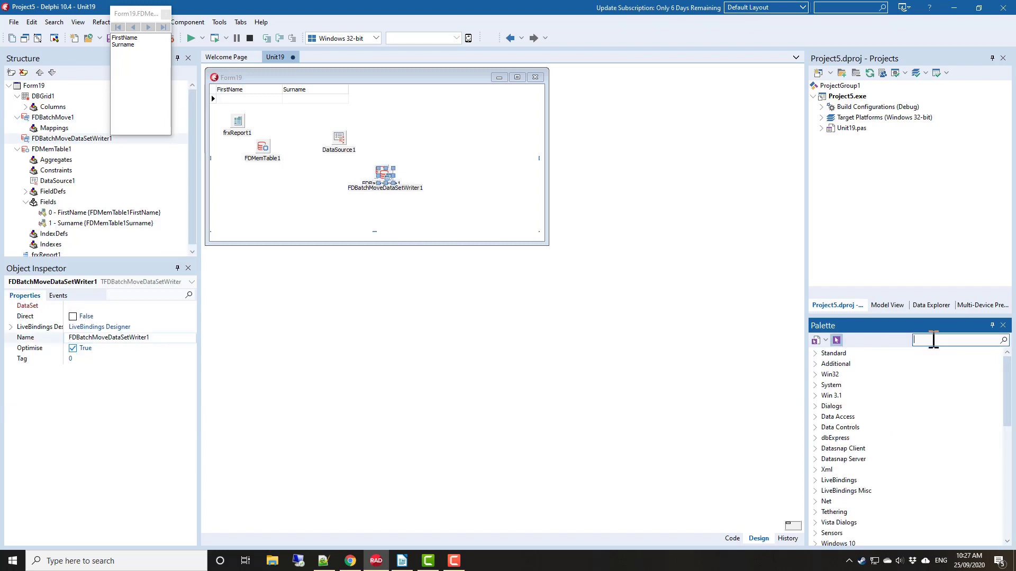
Step: Find "batch" among the components, add a TFDBatchMoveTextReader and stack it between the batch move and the dataset writer, beside DataSource1
text(batch)
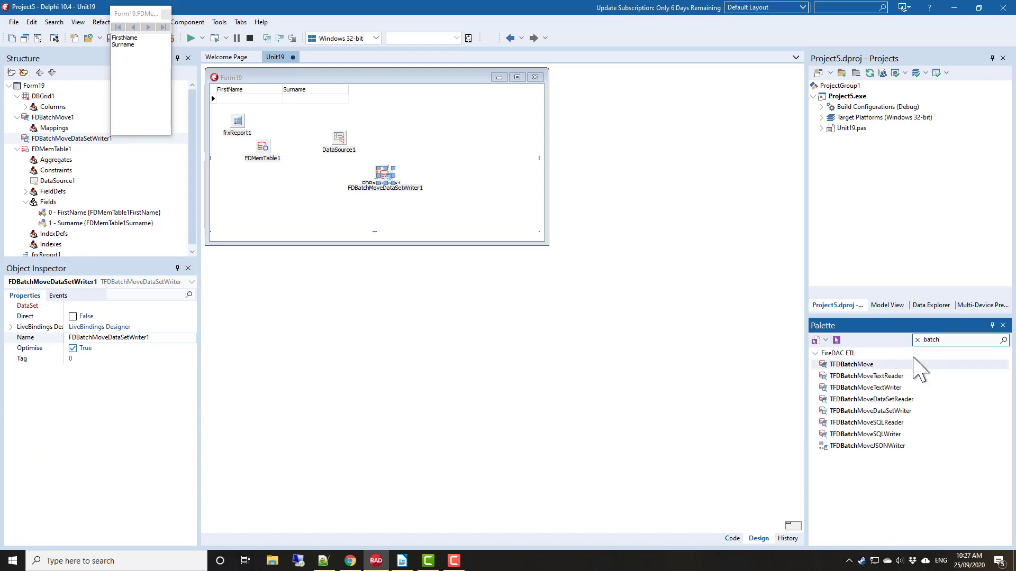
double_click(932, 377)
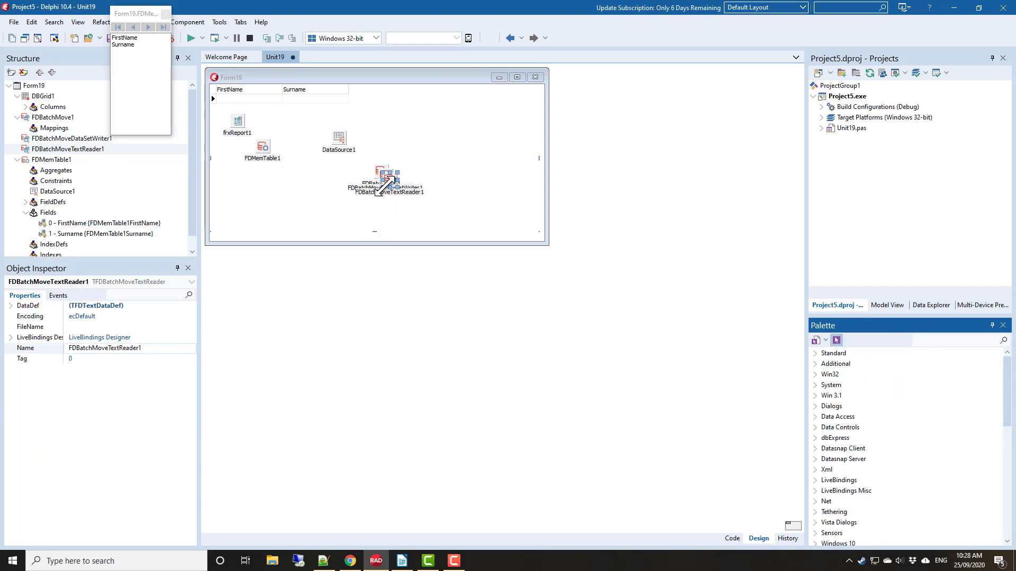
drag(385, 176, 386, 130)
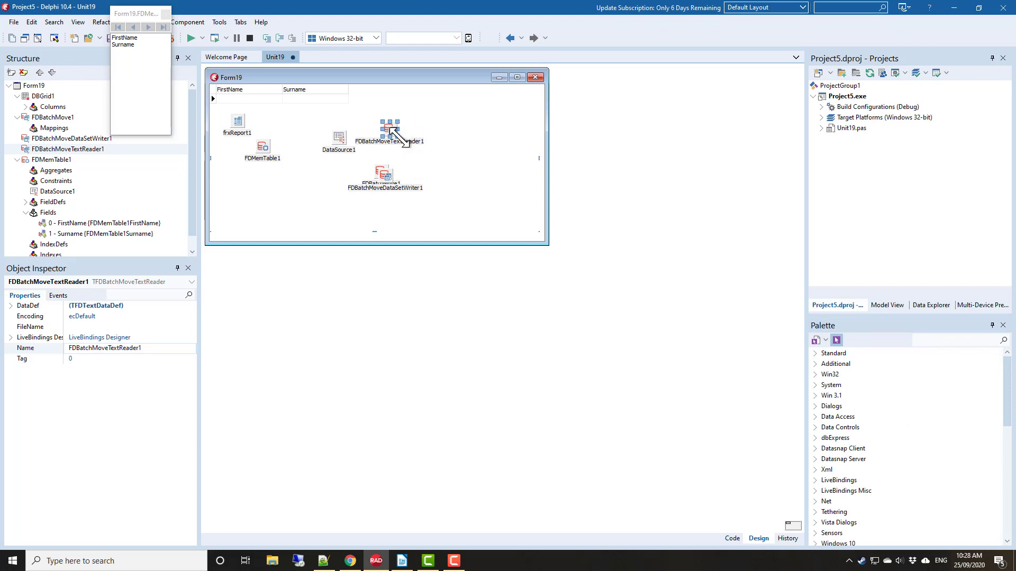
drag(385, 182, 397, 130)
drag(365, 215, 400, 164)
Step: Set the DataSet property of FDBatchMoveDataSetWriter1 to FDMemTable1
click(115, 306)
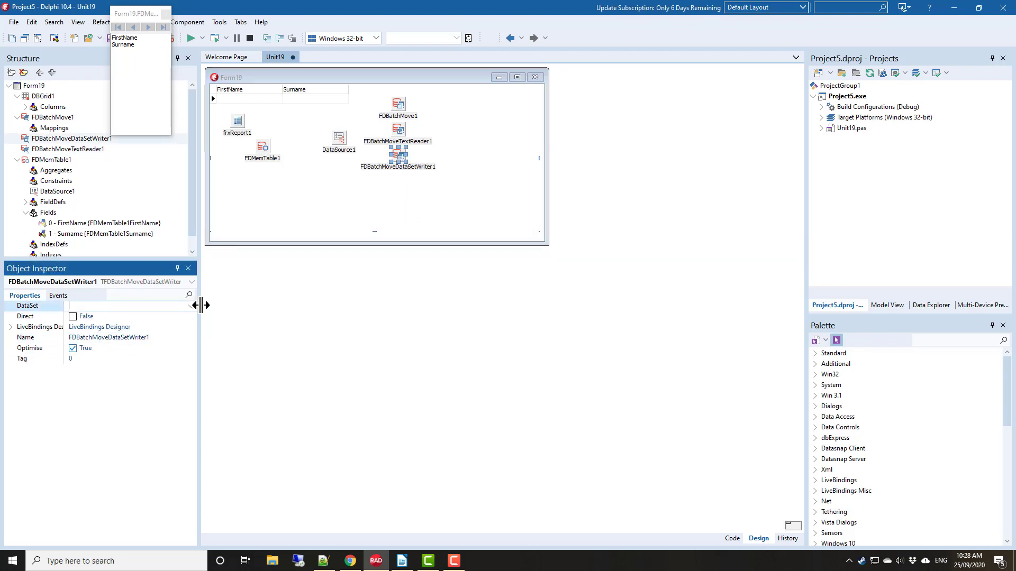
click(191, 306)
click(141, 317)
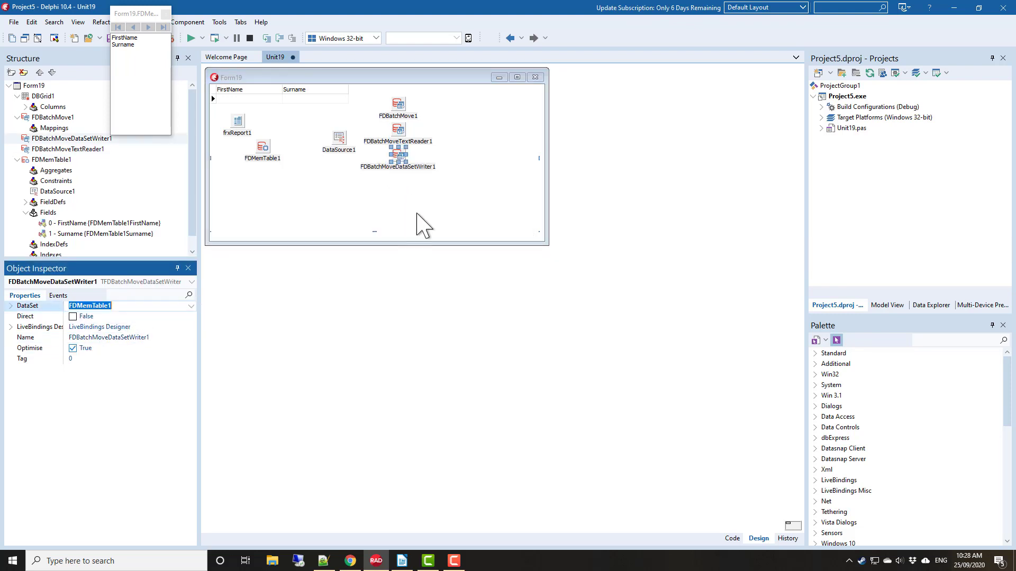
Step: Set the FileName of FDBatchMoveTextReader1 to C:\Temp\Names.csv and check the Reader and Writer assigned to FDBatchMove1
click(401, 130)
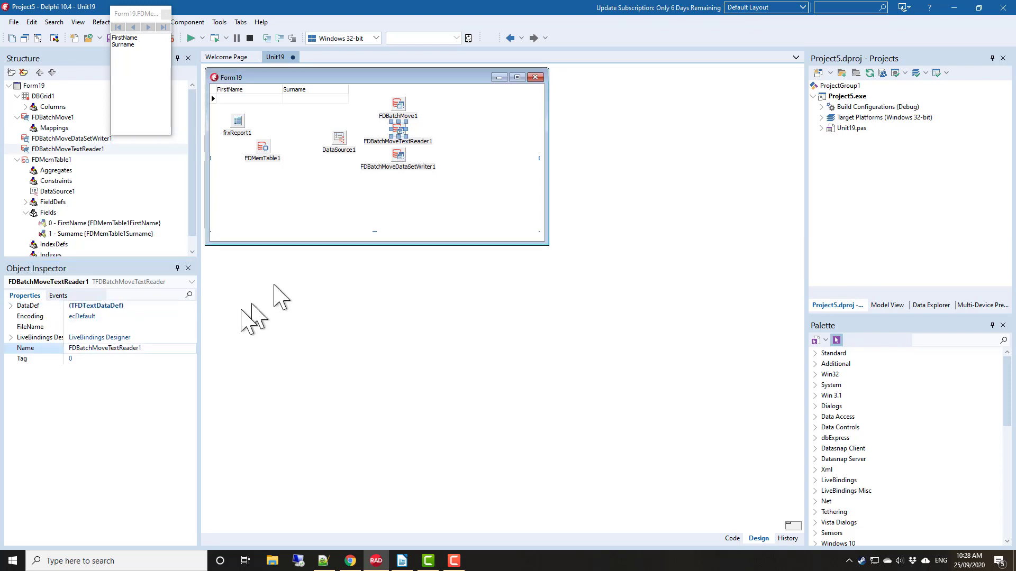
click(136, 320)
click(136, 328)
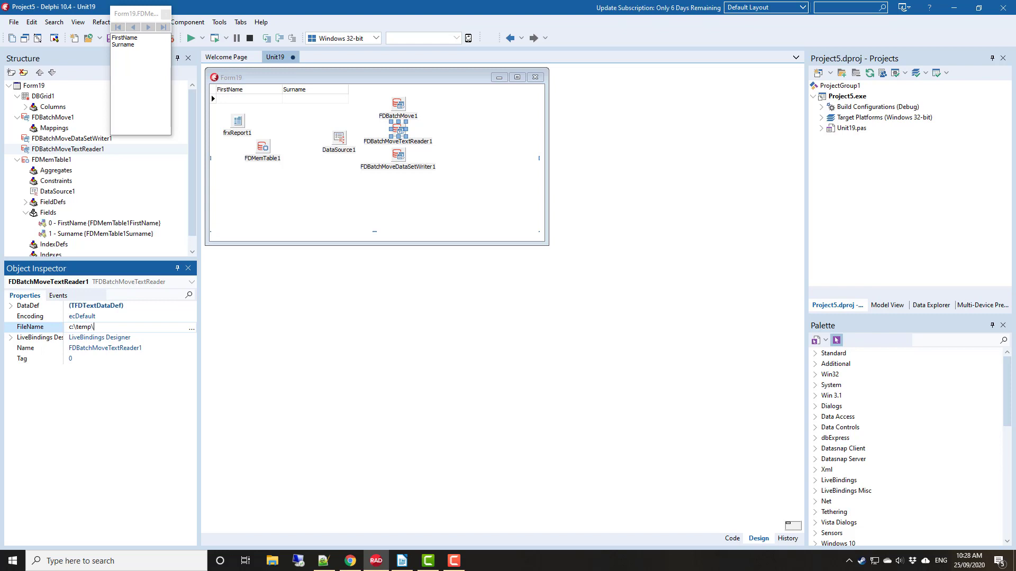
key(Return)
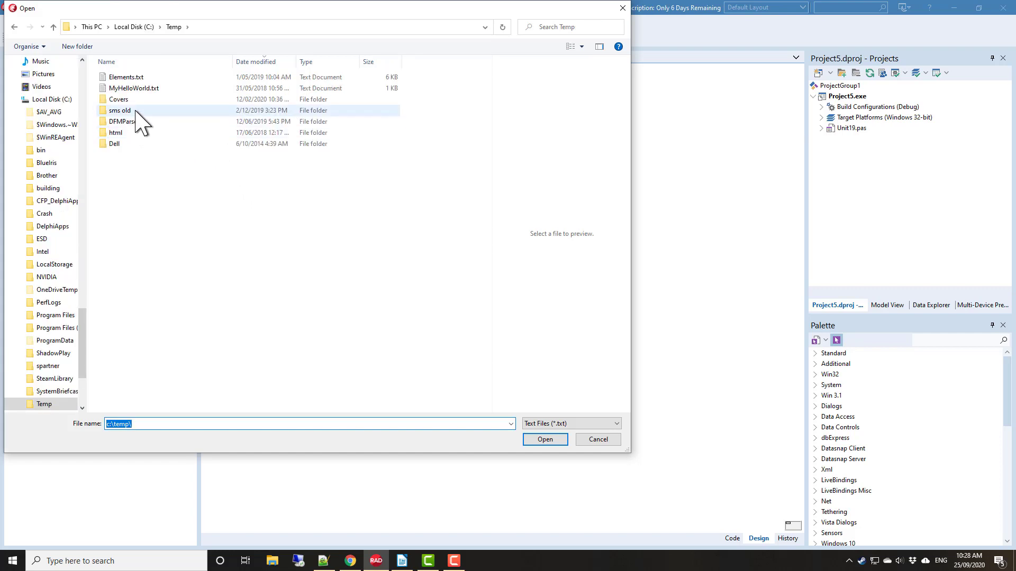
click(614, 424)
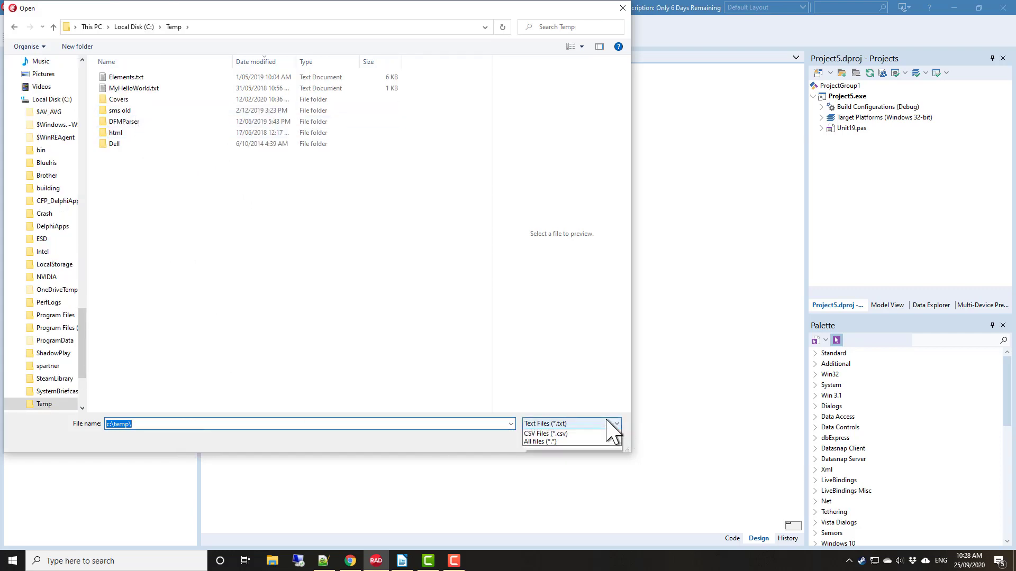
click(553, 444)
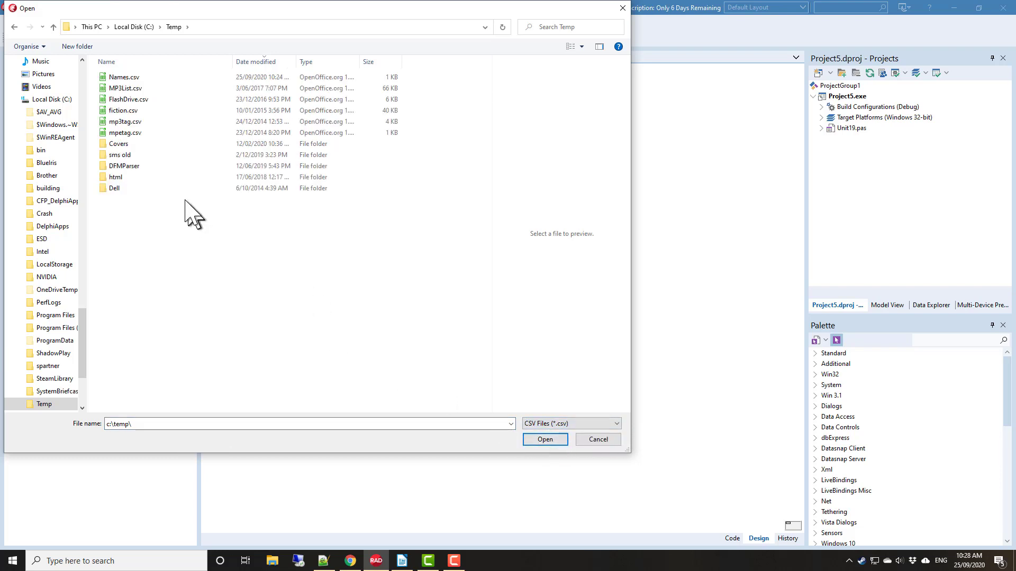
double_click(125, 77)
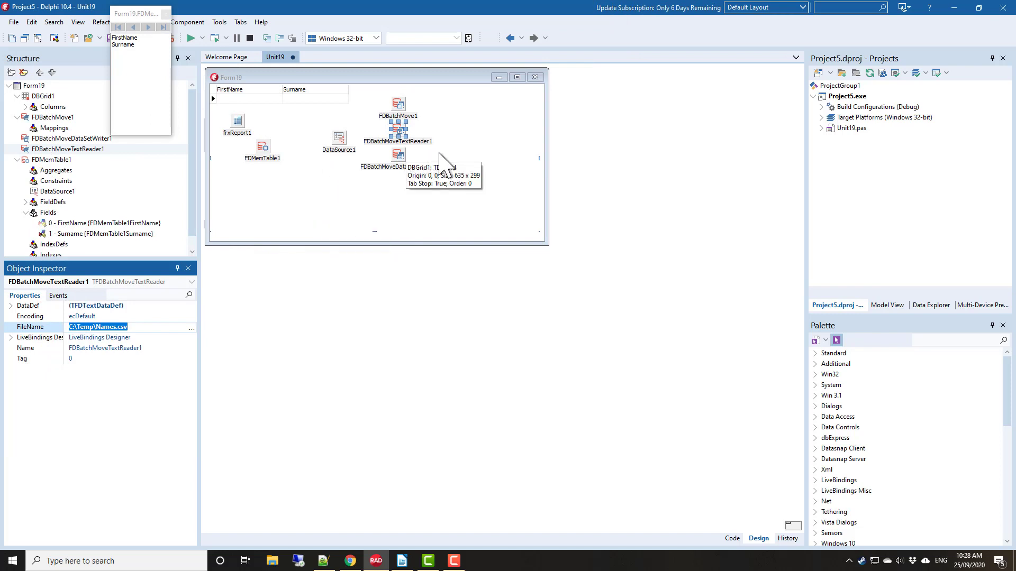
click(398, 104)
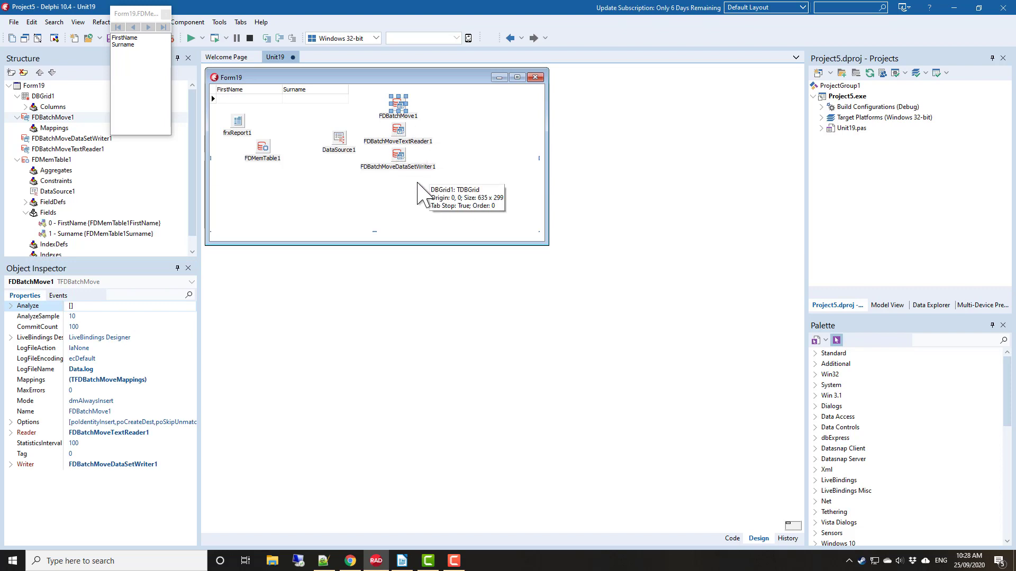
Step: Open the Fields collection in the DataDef of FDBatchMoveTextReader1 and add a text field
click(399, 130)
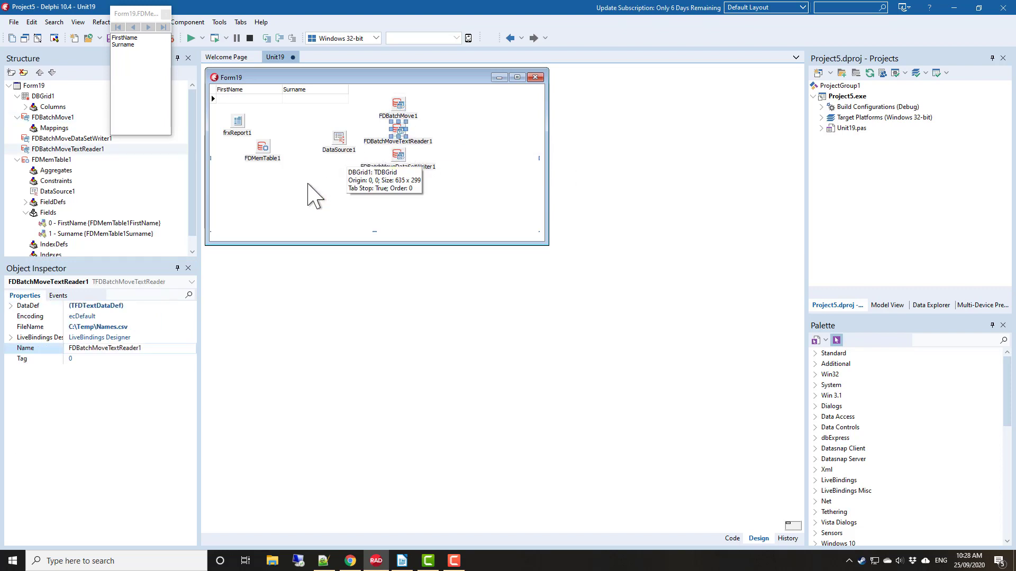
click(127, 306)
click(11, 306)
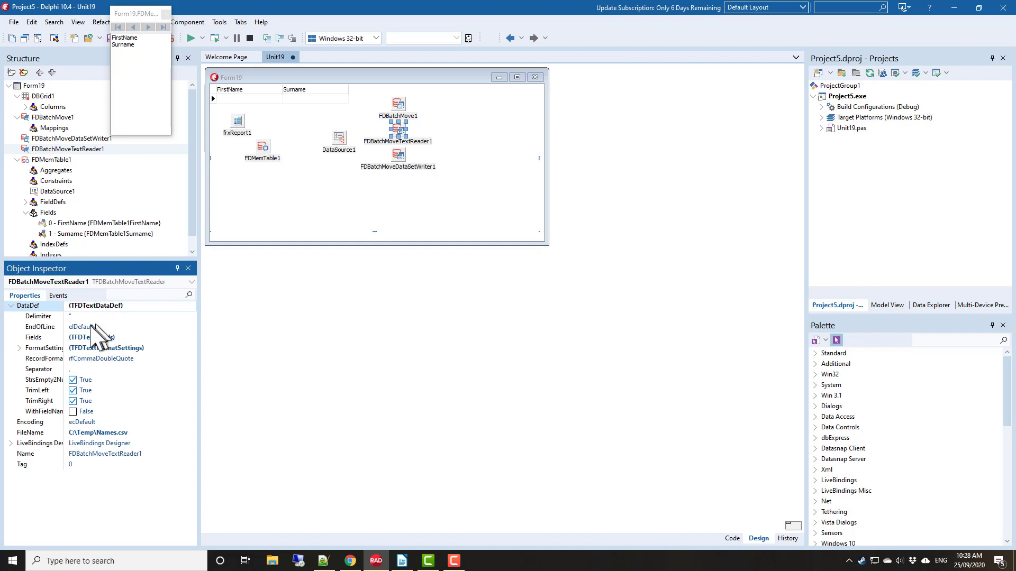
double_click(101, 337)
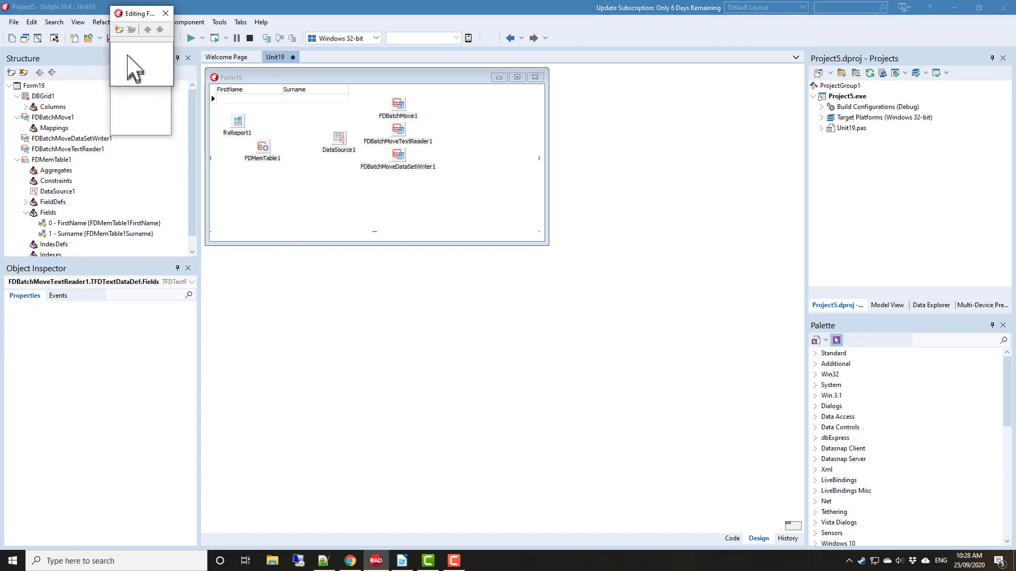
click(119, 30)
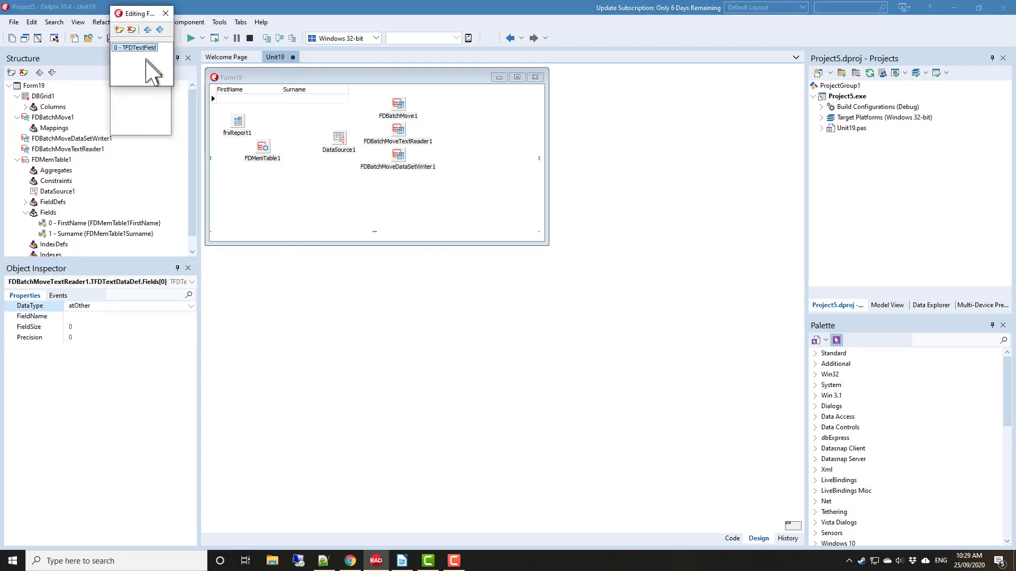
Step: Name the first text field FirstName and set its DataType to atString
click(88, 316)
text(Fist)
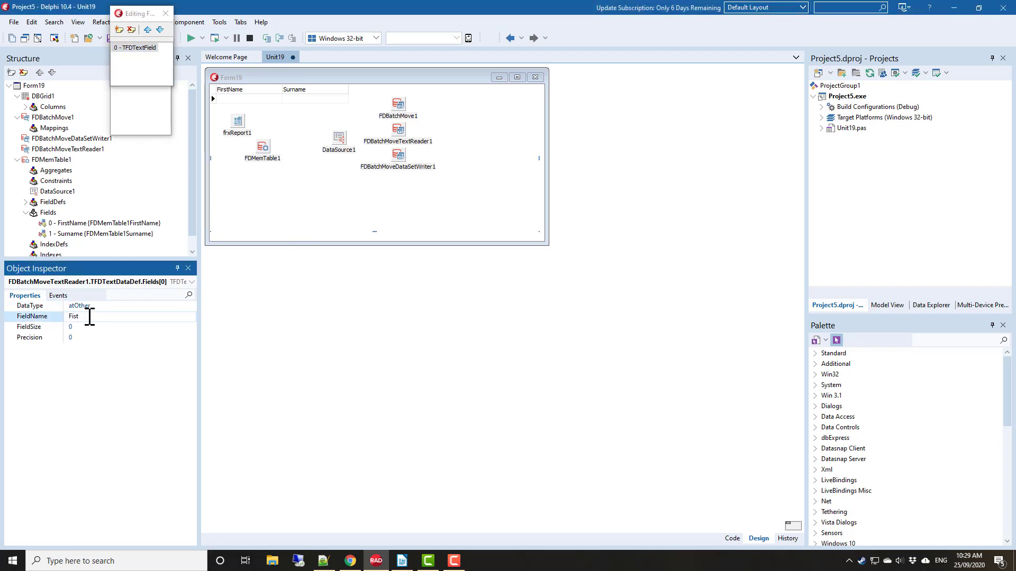
key(BackSpace)
key(BackSpace)
text(rstName)
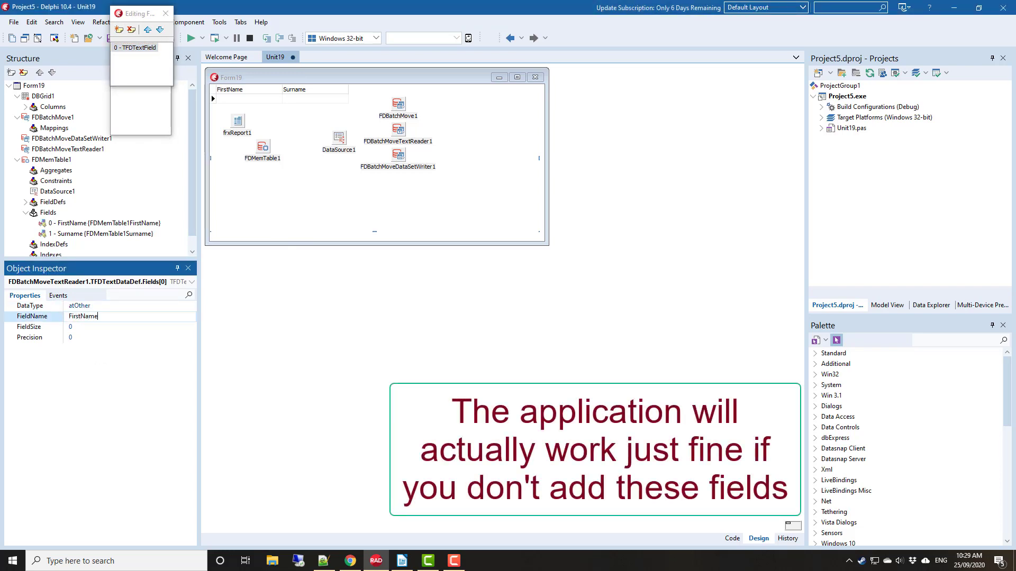
click(114, 305)
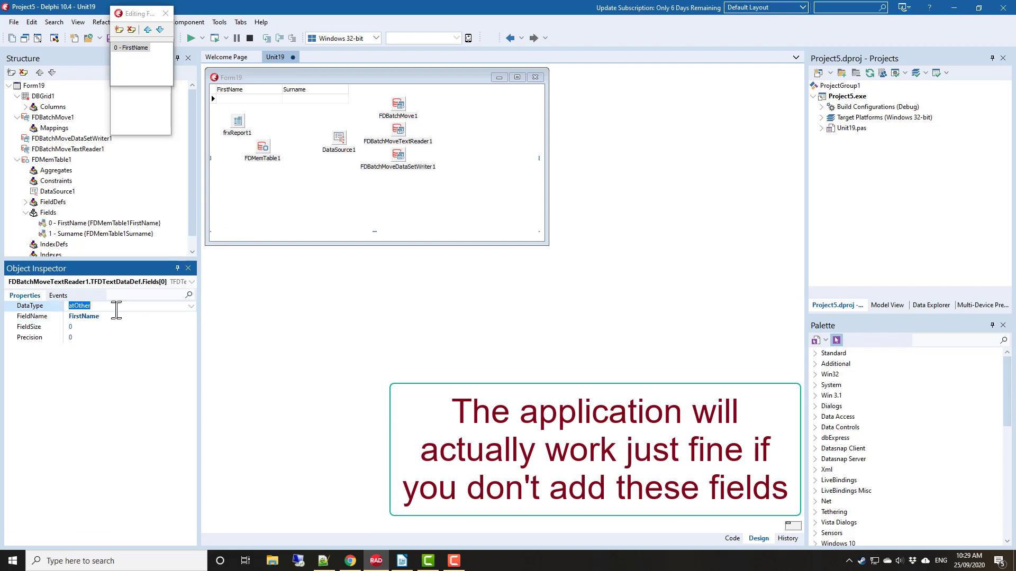
click(190, 306)
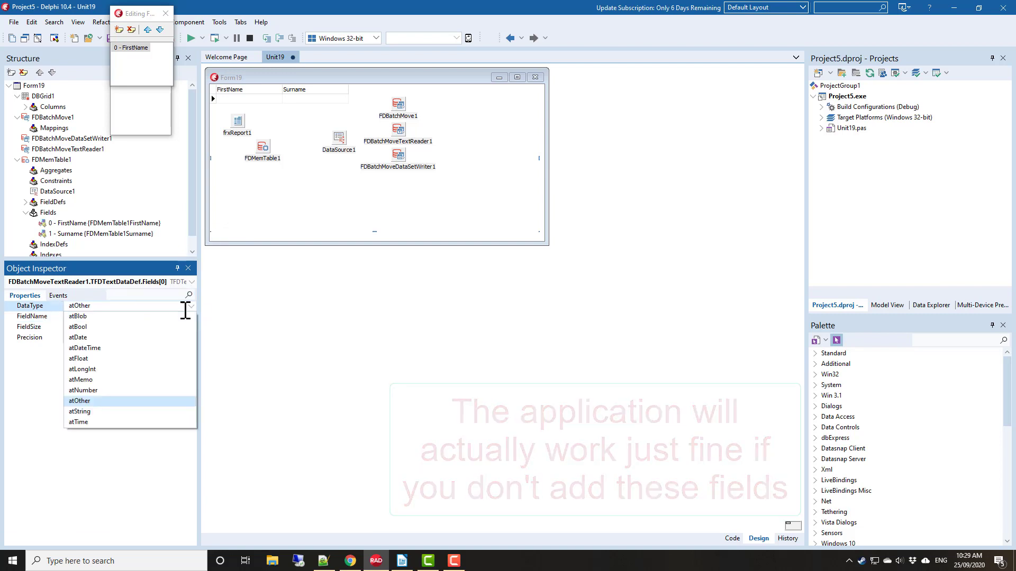
click(90, 411)
Step: Add a second text field to the reader, name it Surname and set its DataType to atString
right_click(136, 63)
click(149, 70)
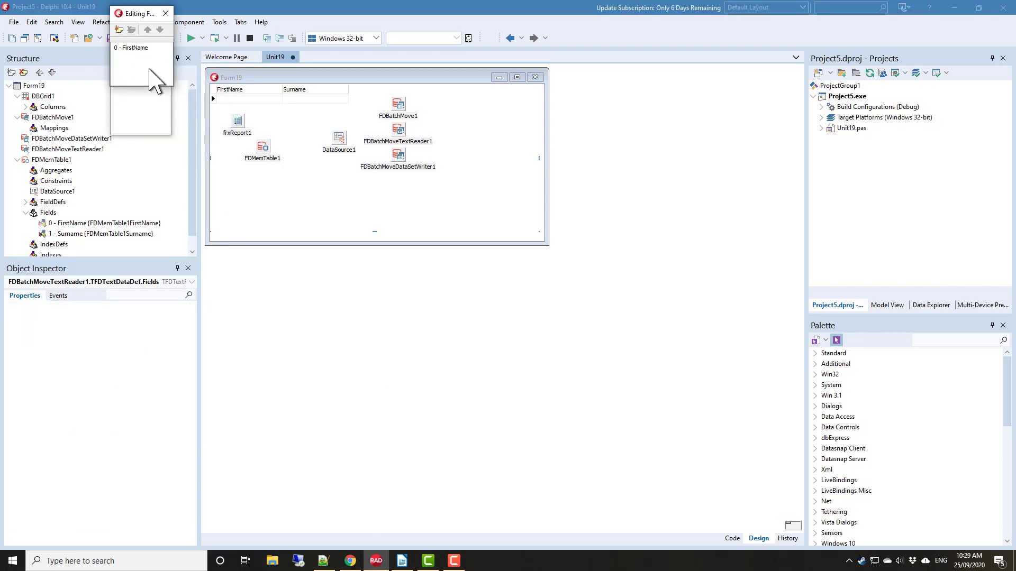
click(80, 317)
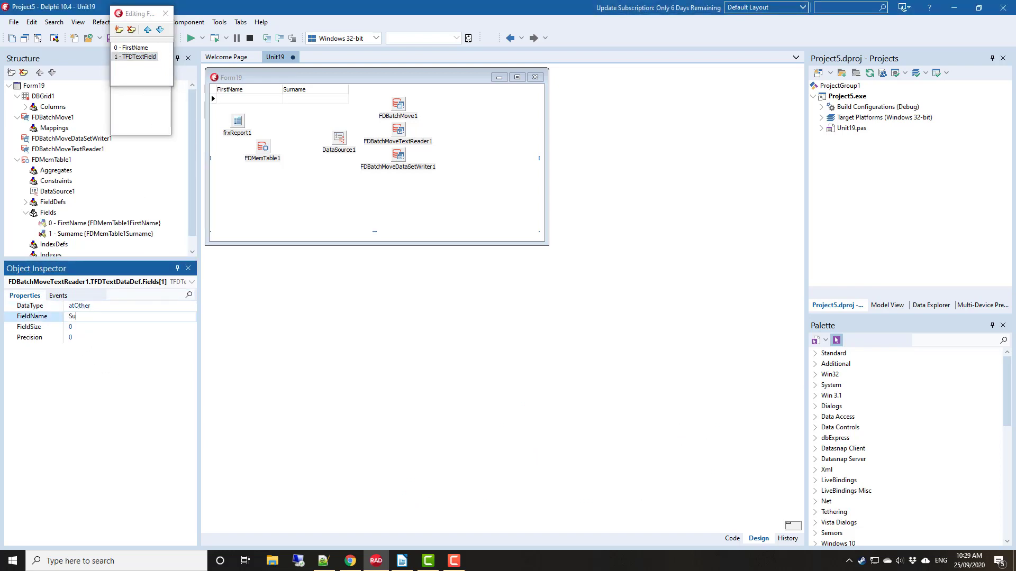
text(Surname)
click(159, 306)
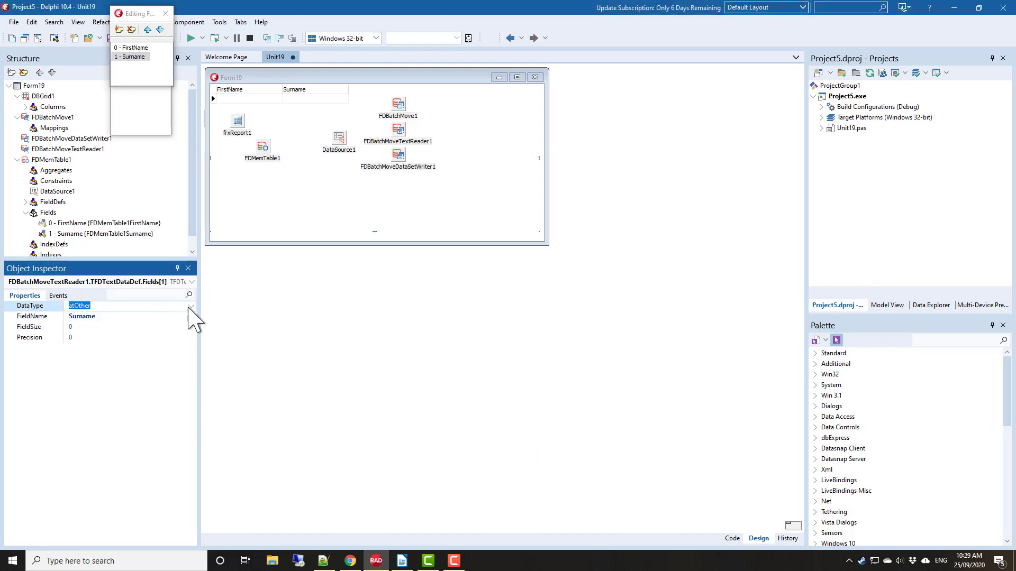
click(190, 306)
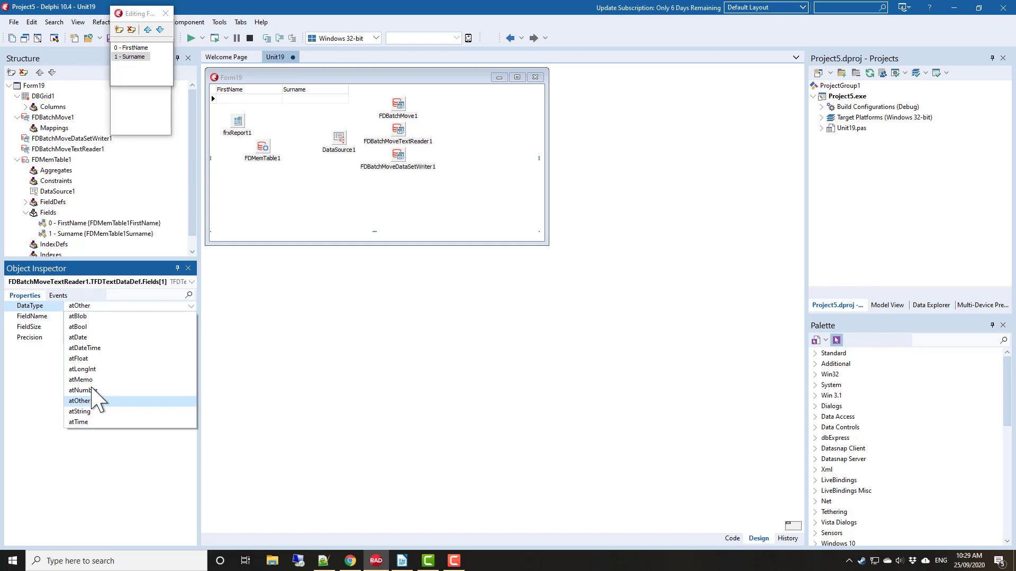
click(79, 412)
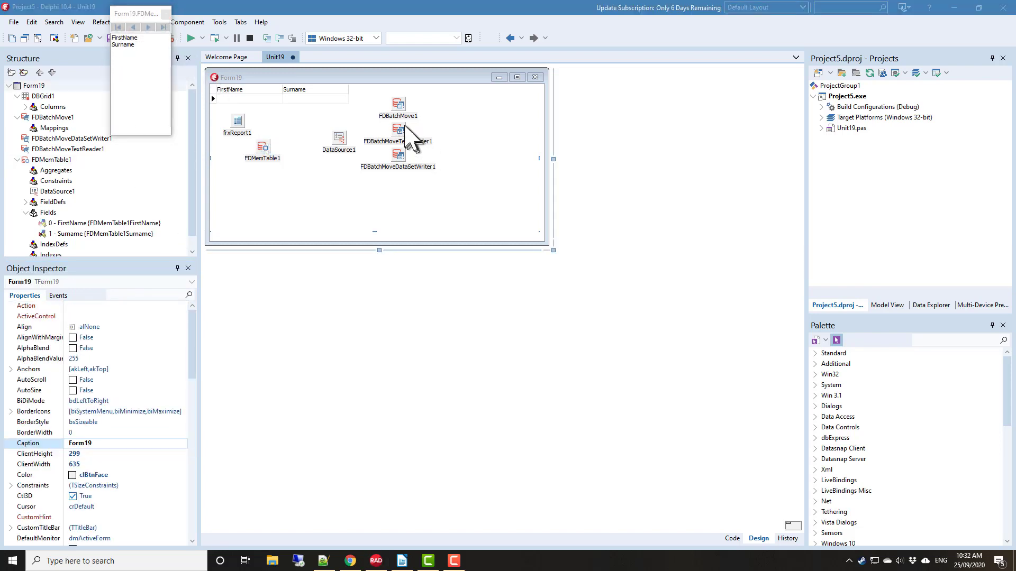
Step: Try to execute FDBatchMove1 at design time to load the CSV file
click(398, 104)
right_click(398, 104)
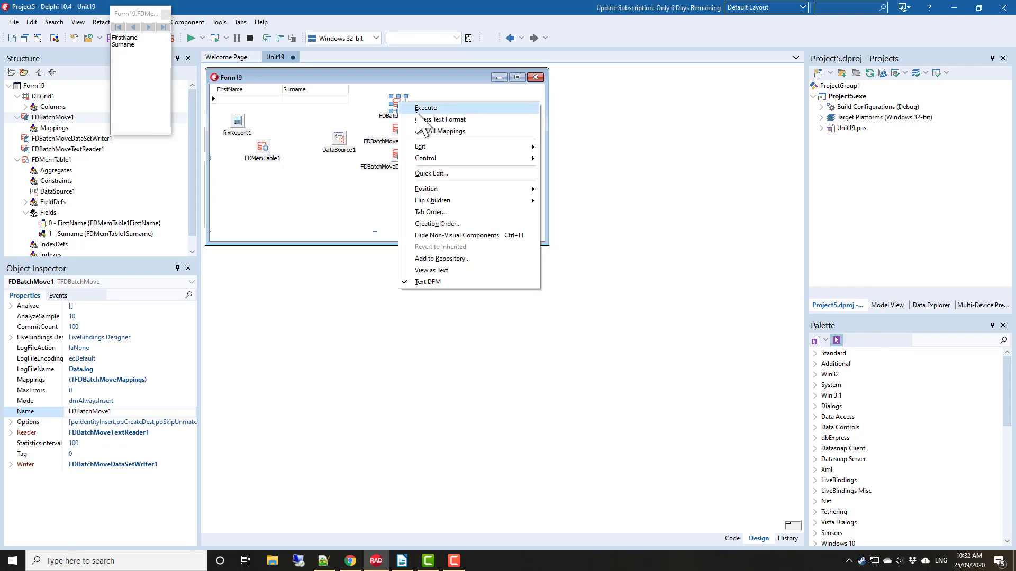
click(420, 107)
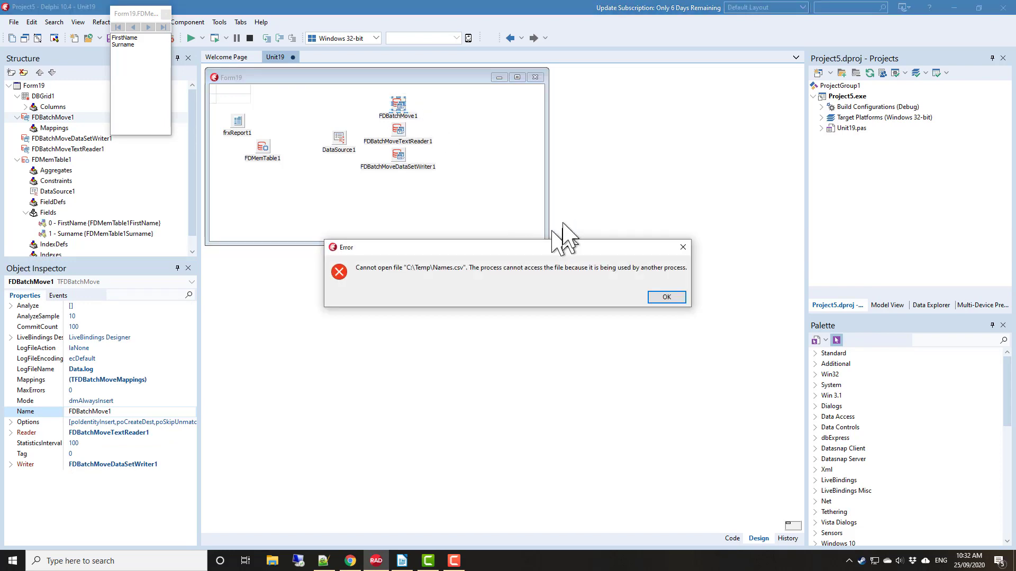
click(666, 297)
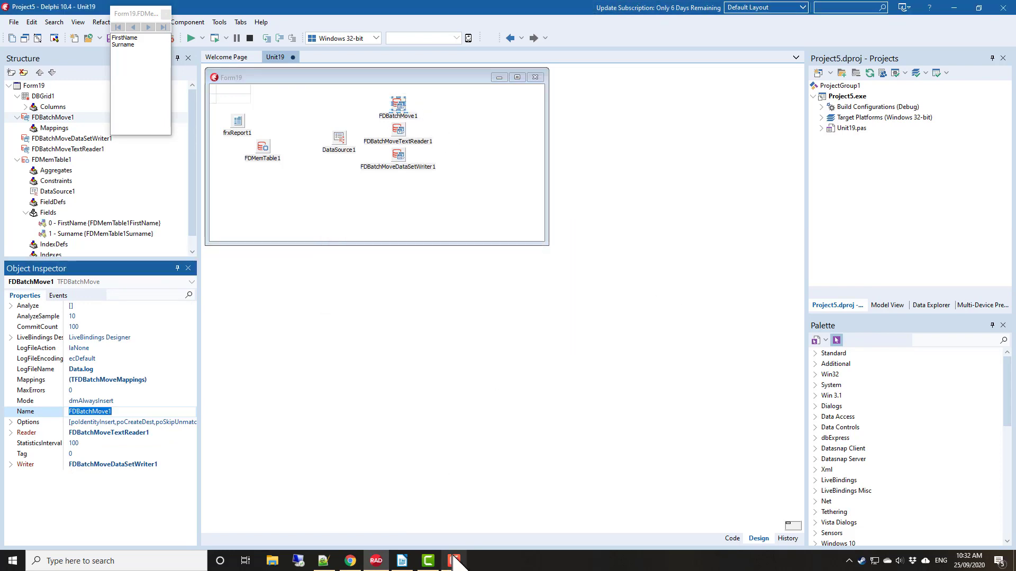
Step: Switch to LibreOffice Writer to close Names.csv, and execute FDBatchMove1 again in Delphi to load the records
click(401, 562)
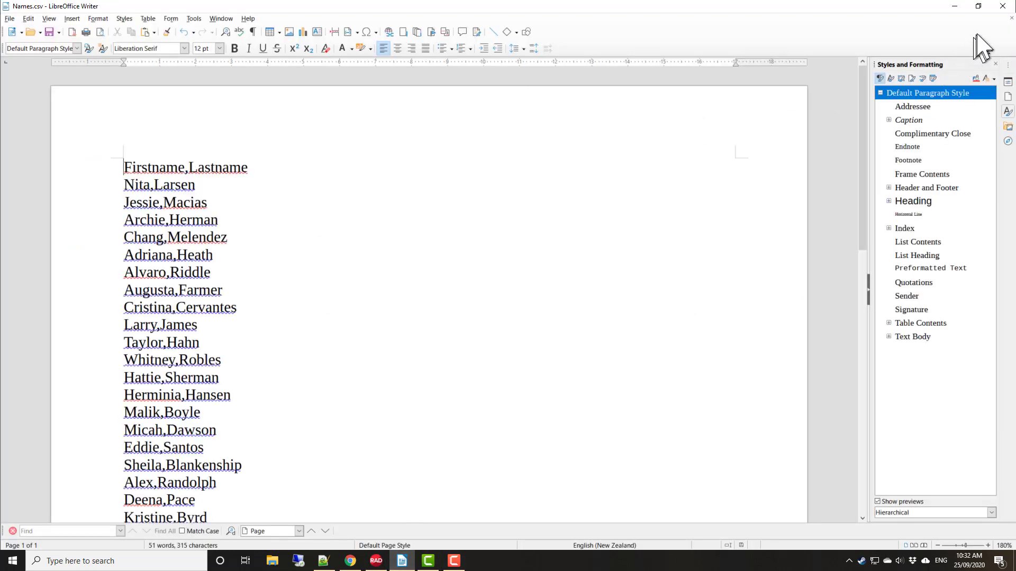
click(1003, 8)
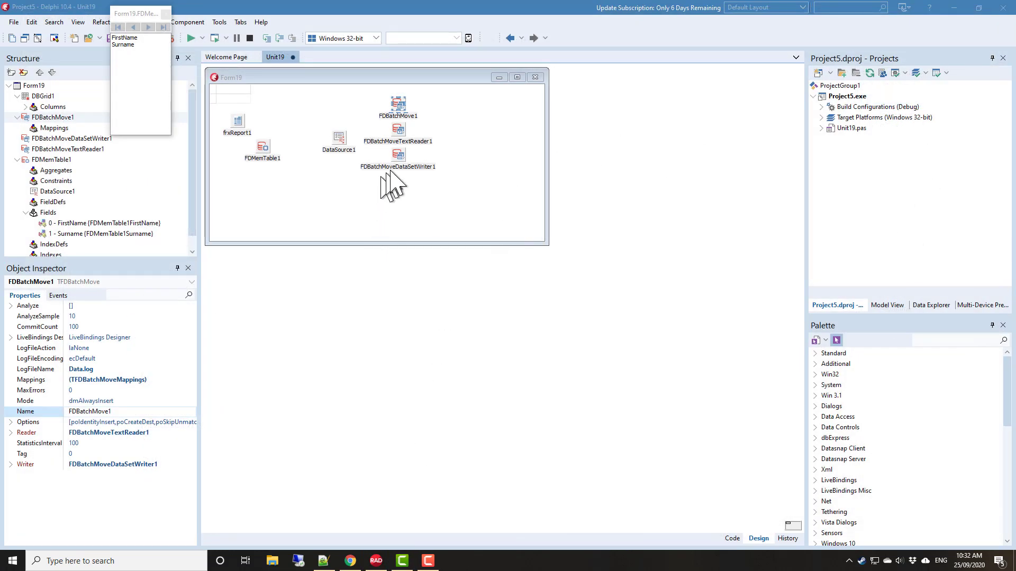
right_click(401, 106)
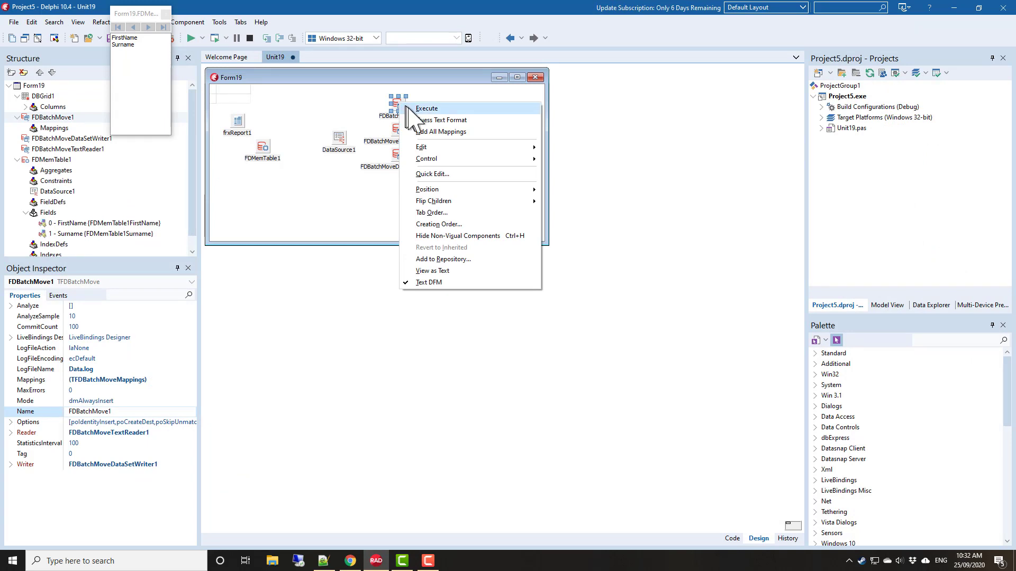
click(416, 106)
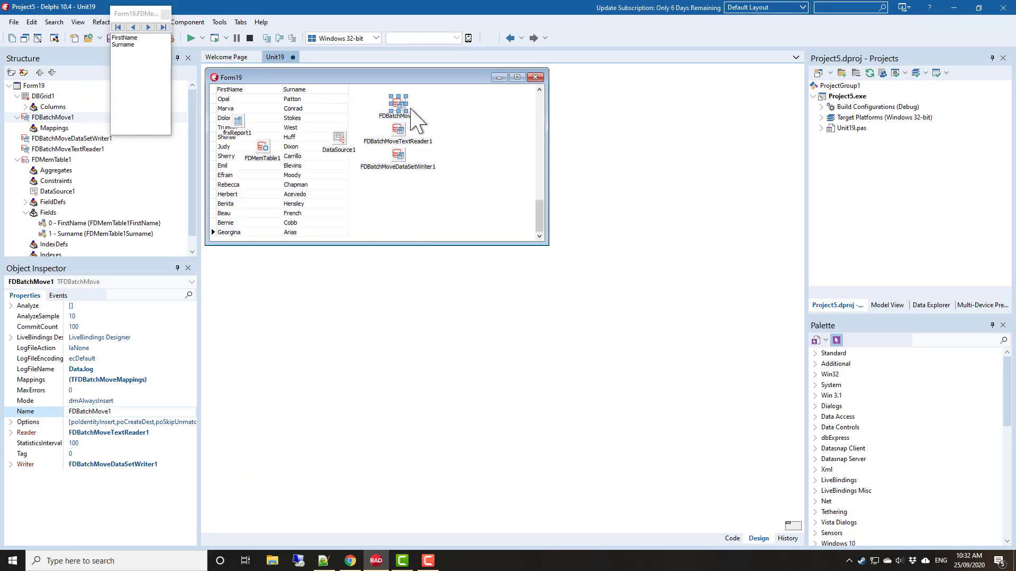
Step: Review the loaded names in the grid from the last record back to the first
click(294, 215)
click(540, 118)
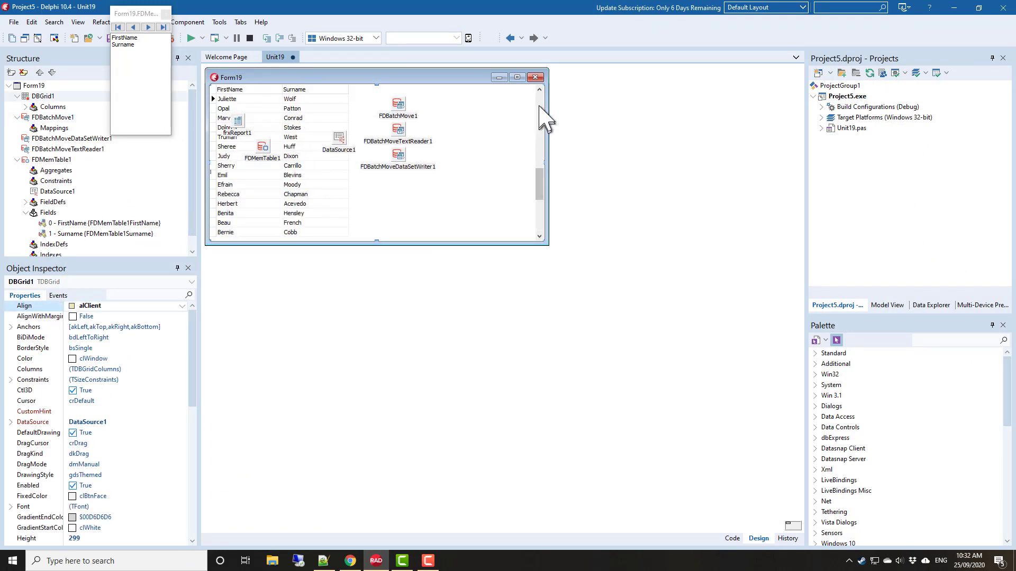
drag(541, 125, 536, 113)
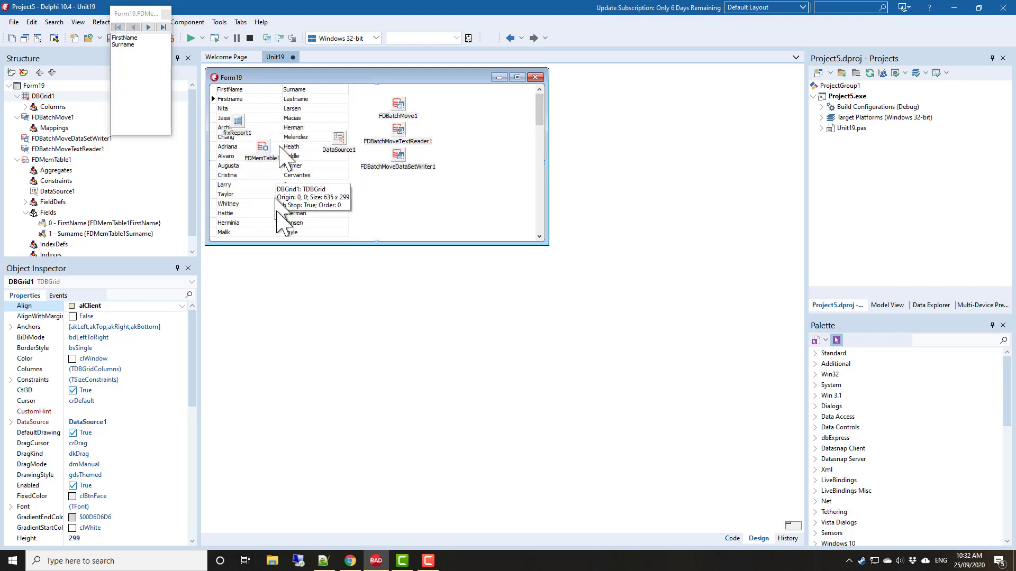
Step: Find the FastReport components with the filter frx and add a TfrxDBDataset to Form19
click(954, 341)
text(f)
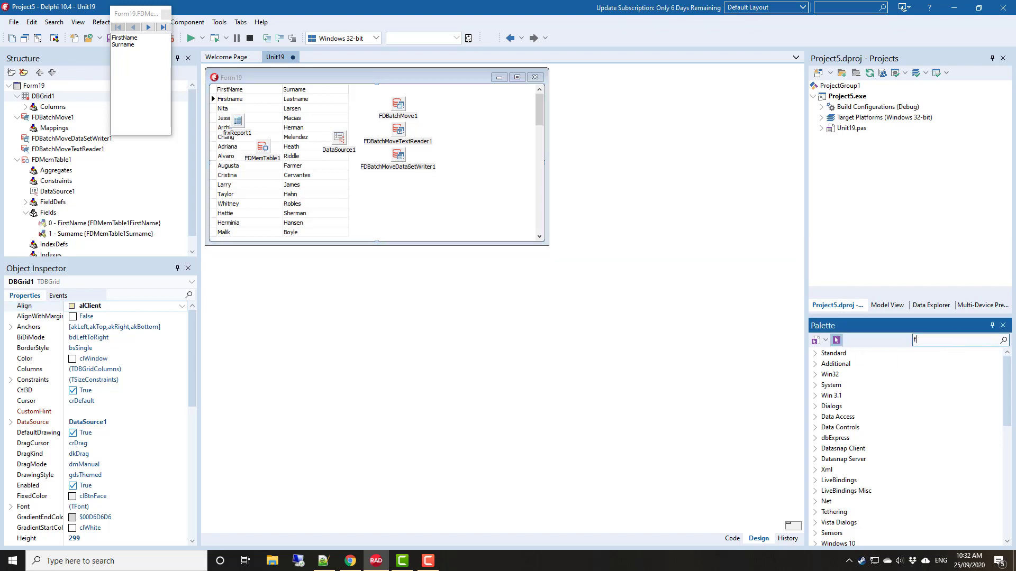
text(rx)
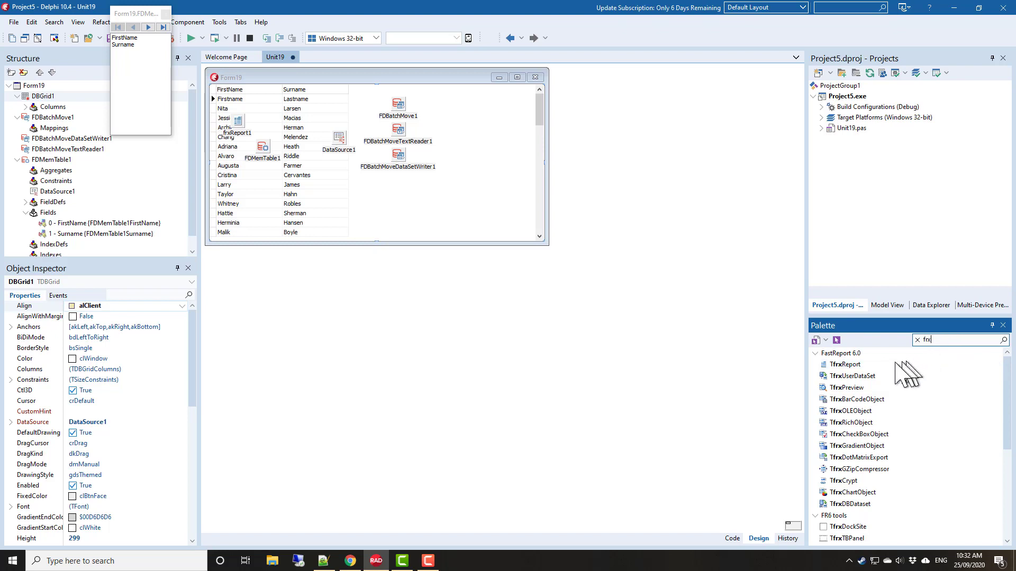
double_click(866, 505)
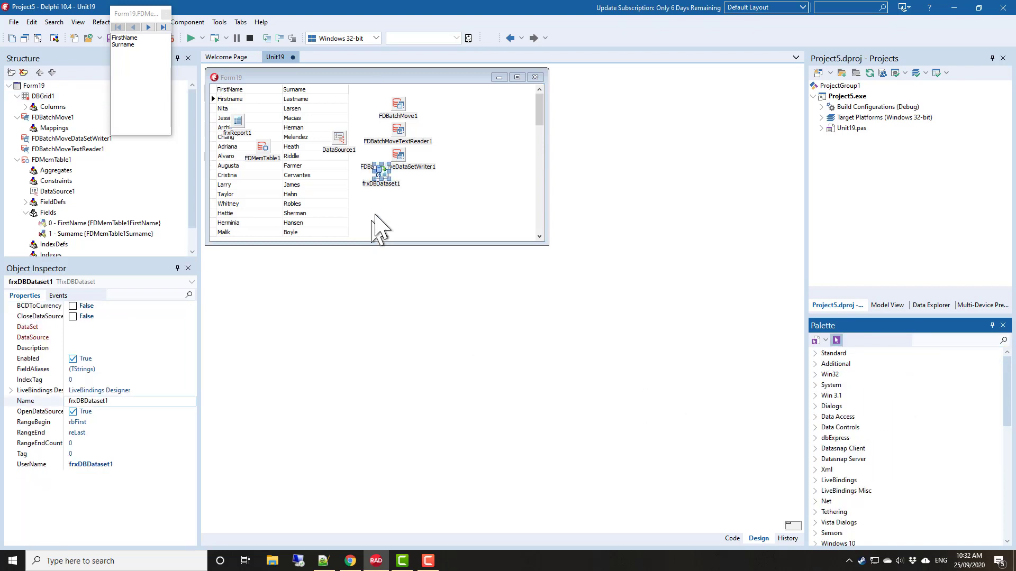
Step: Link the new frxDBDataset1 to DataSource1, move it next to the data source on the form, and set its description to Names
click(106, 340)
click(191, 338)
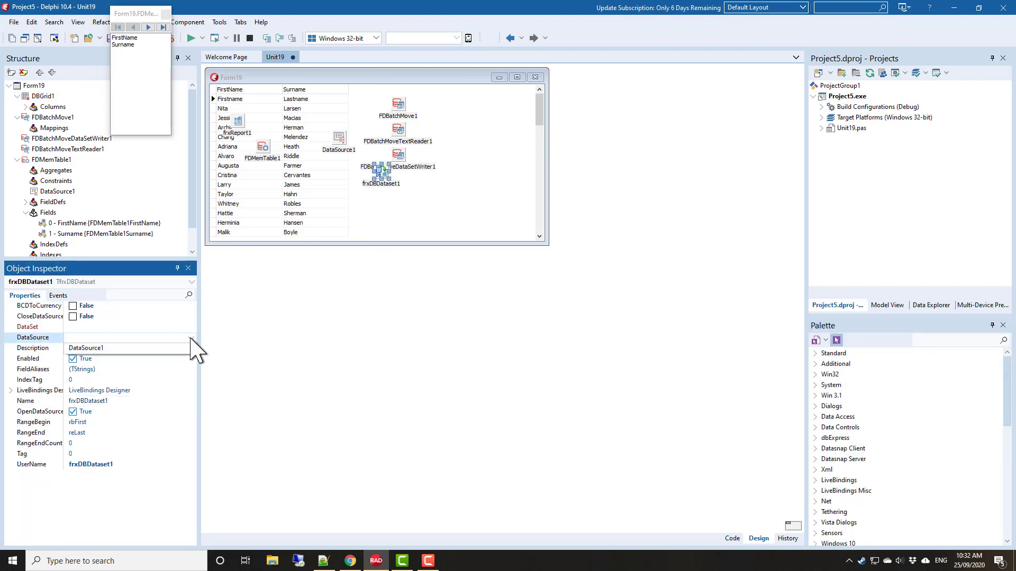
click(85, 348)
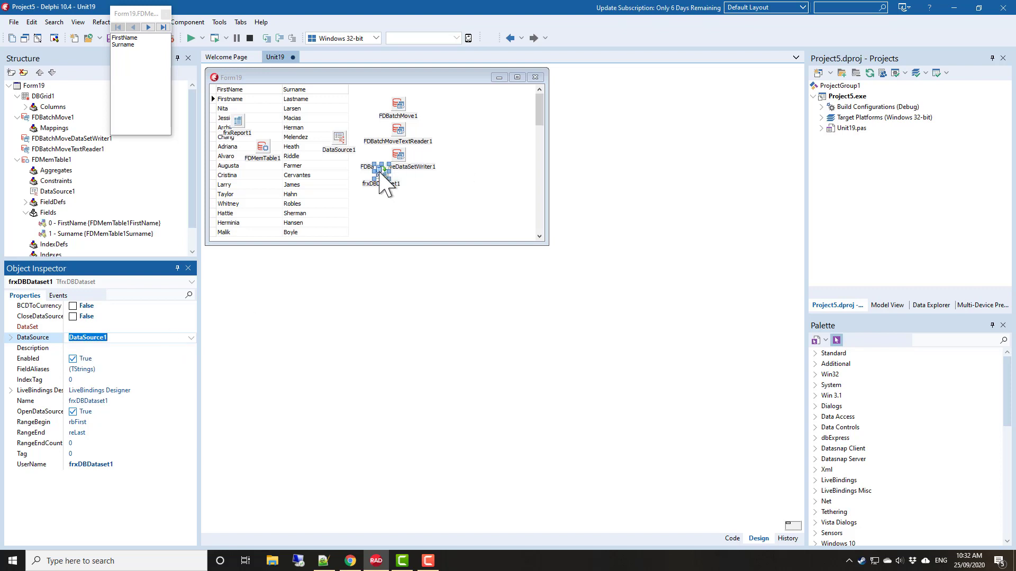
drag(381, 172, 347, 148)
click(93, 348)
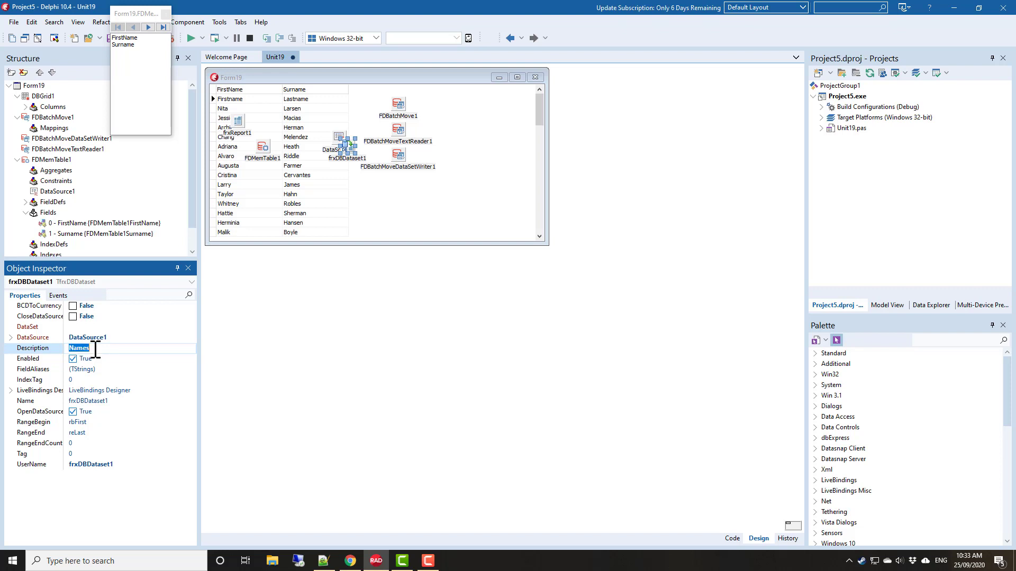
Step: Open frxReport1 in the FastReport designer and display the report's Data page
click(241, 122)
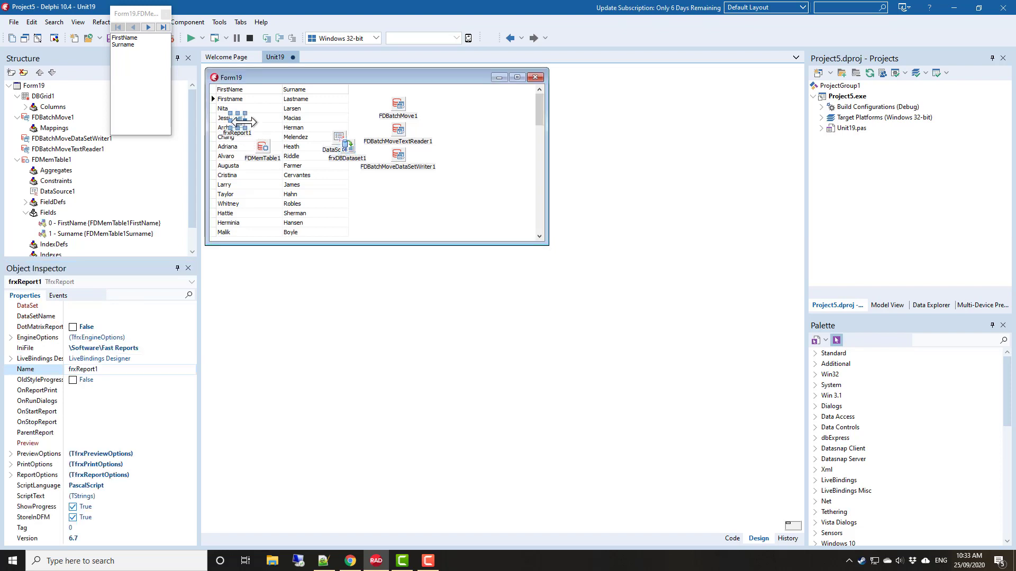
double_click(238, 121)
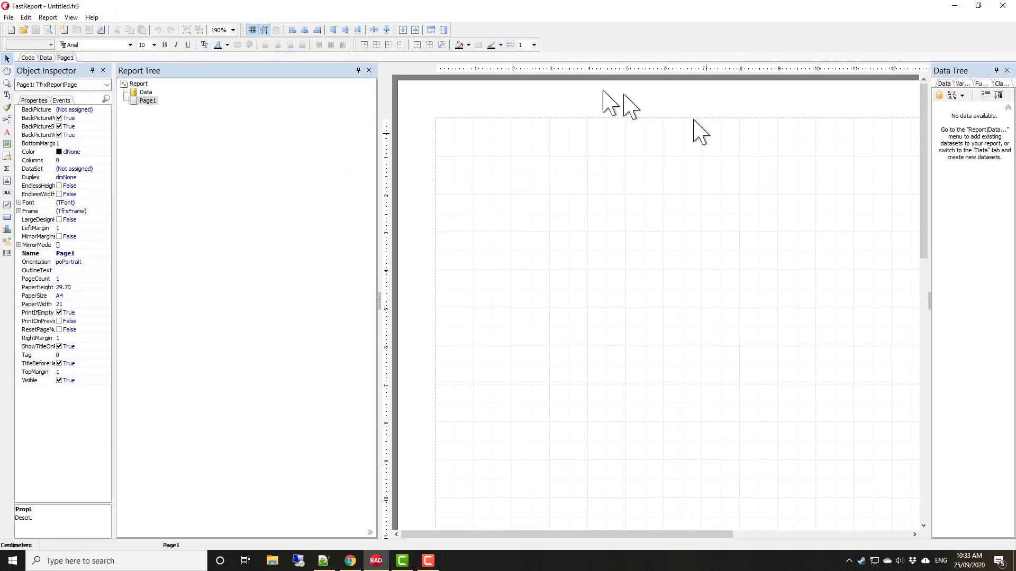
click(146, 94)
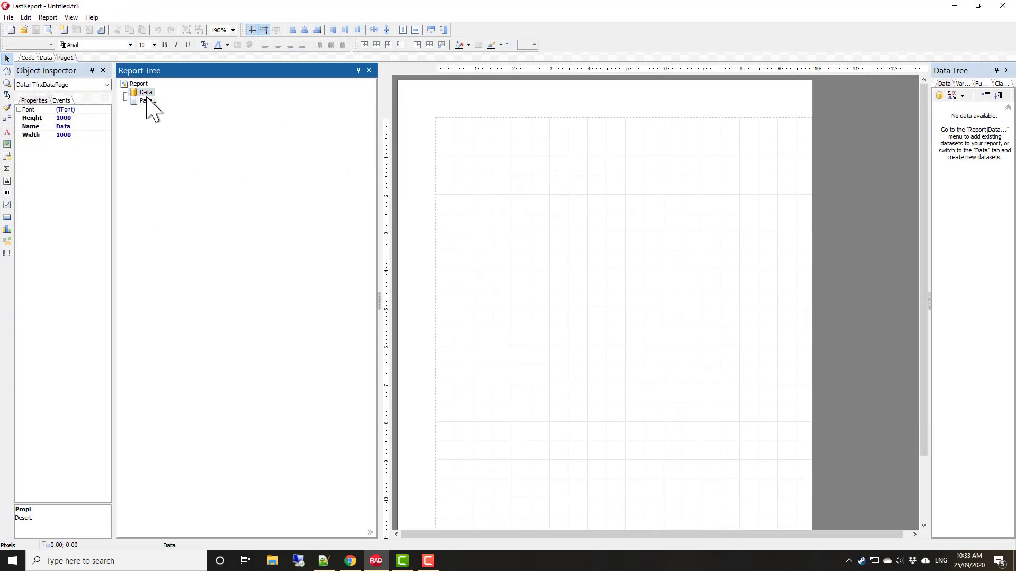
right_click(151, 104)
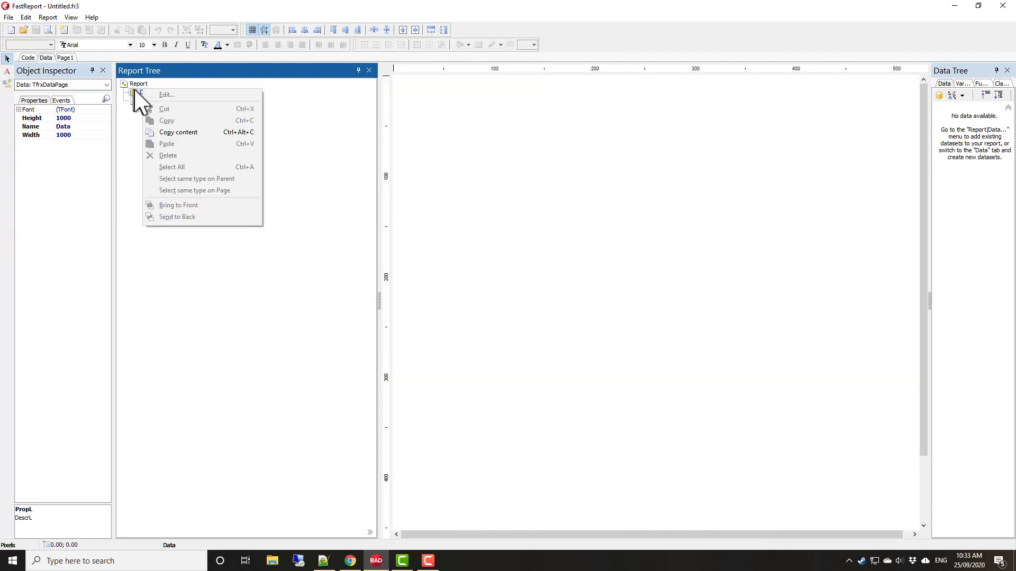
click(134, 90)
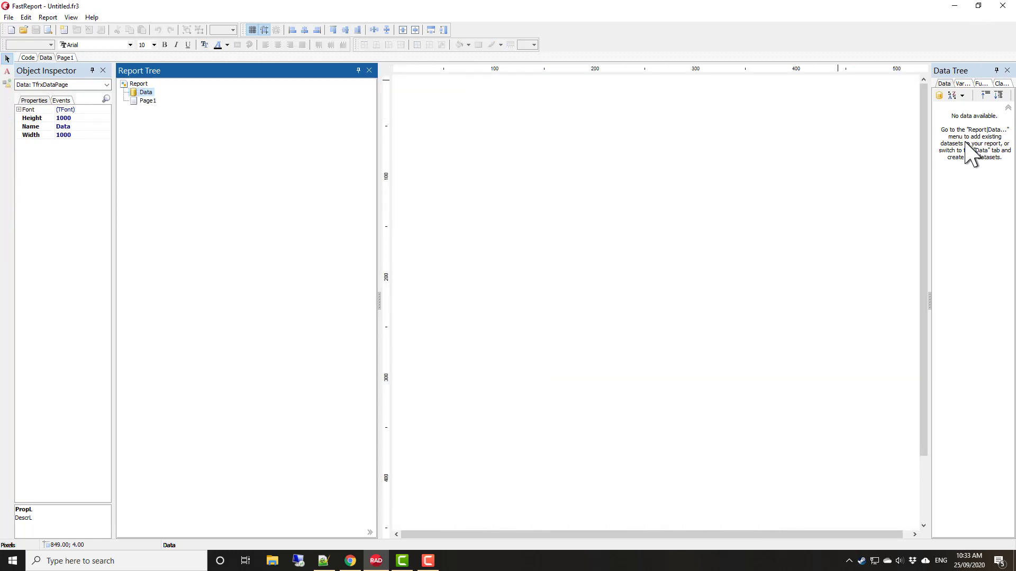
Step: Include frxDBDataset1 in the report's datasets
click(47, 18)
mouse_move(71, 18)
click(53, 30)
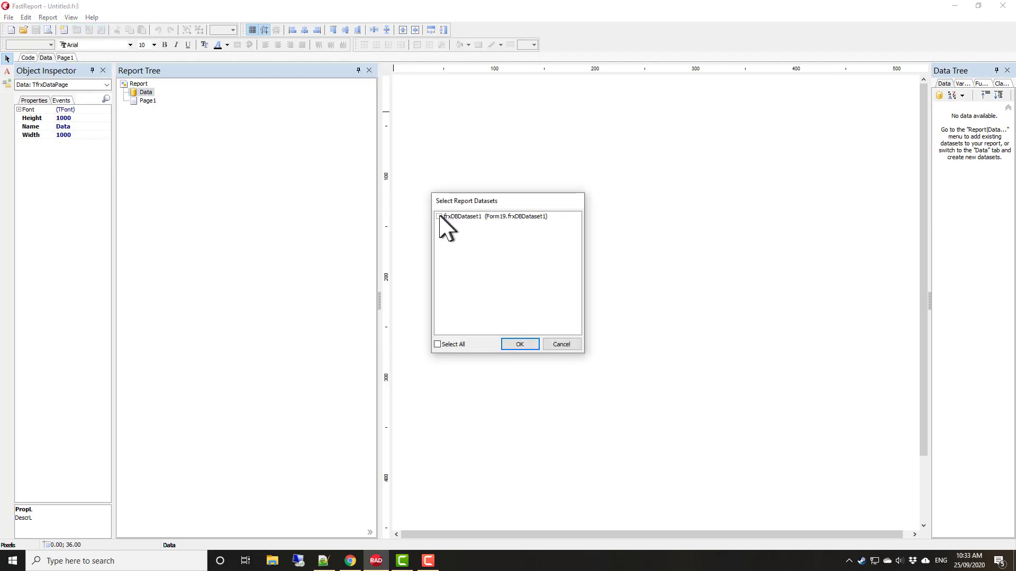
click(439, 216)
click(520, 345)
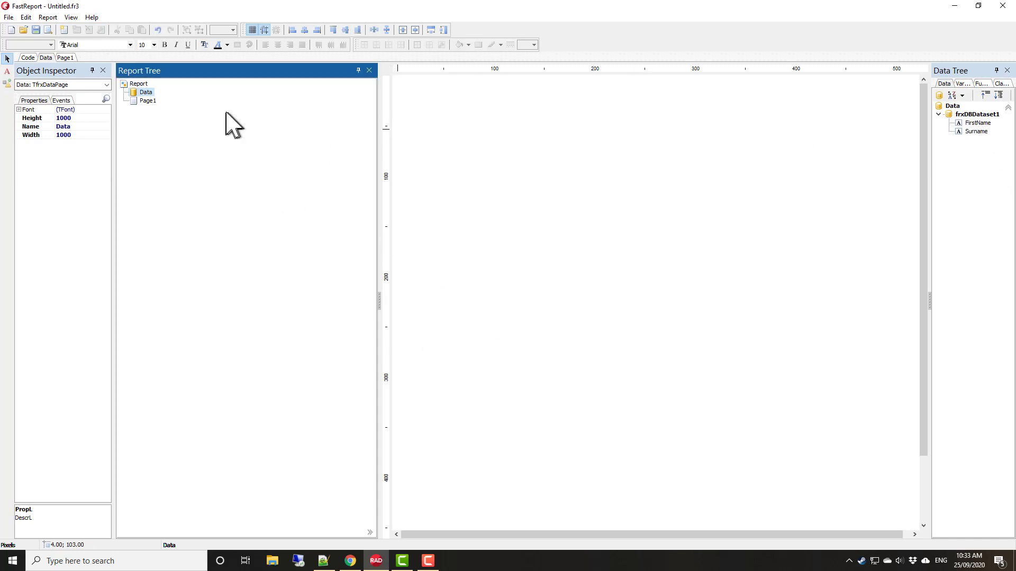
click(460, 108)
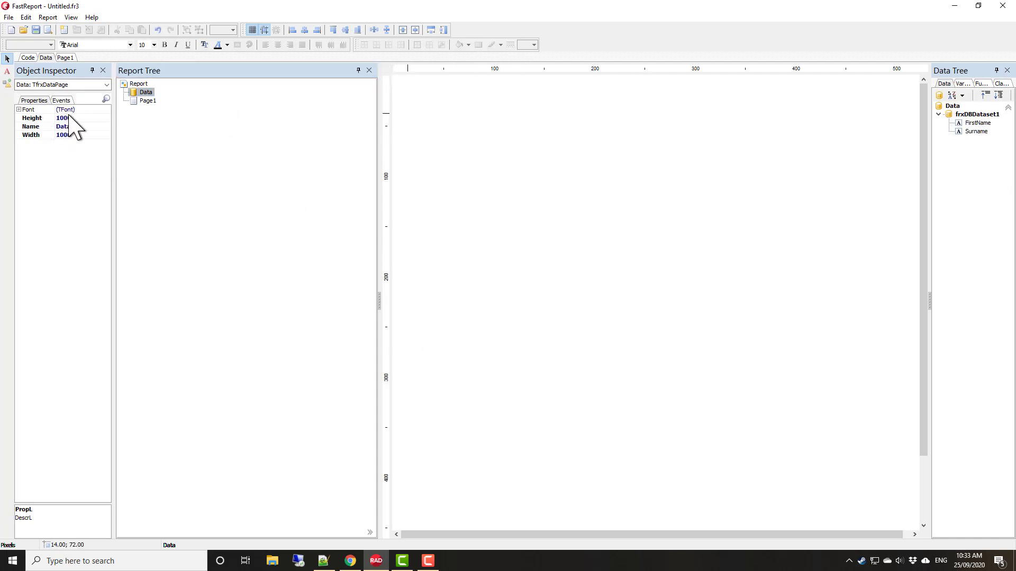
Step: Add a Detail Data band to Page1 and bind it to frxDBDataset1
click(147, 101)
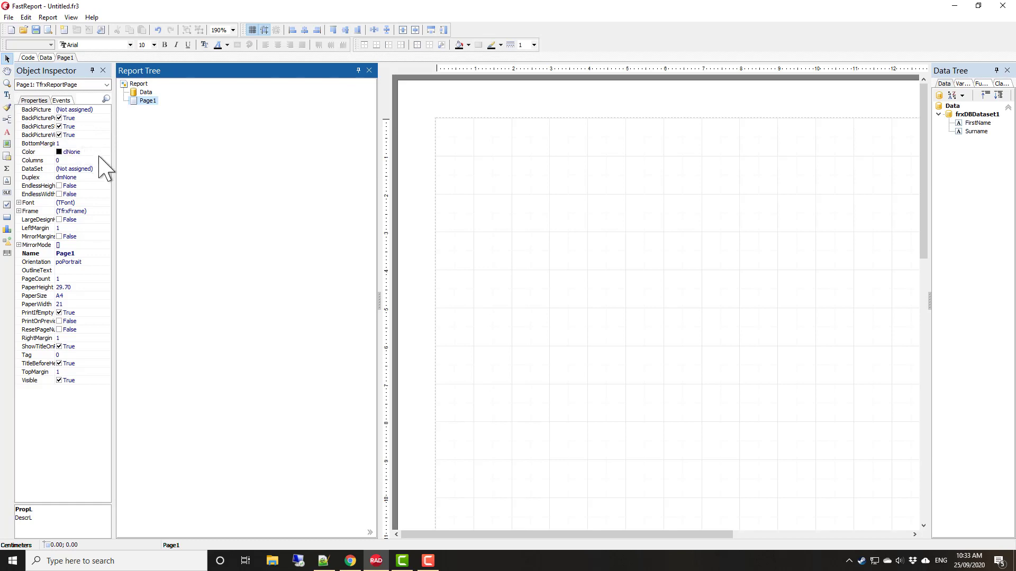
click(8, 119)
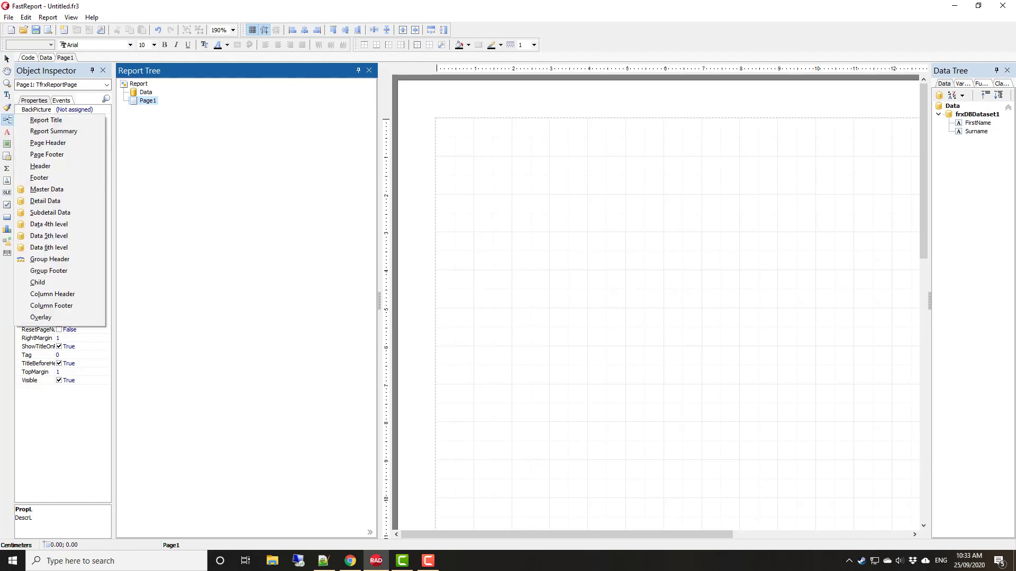
click(68, 201)
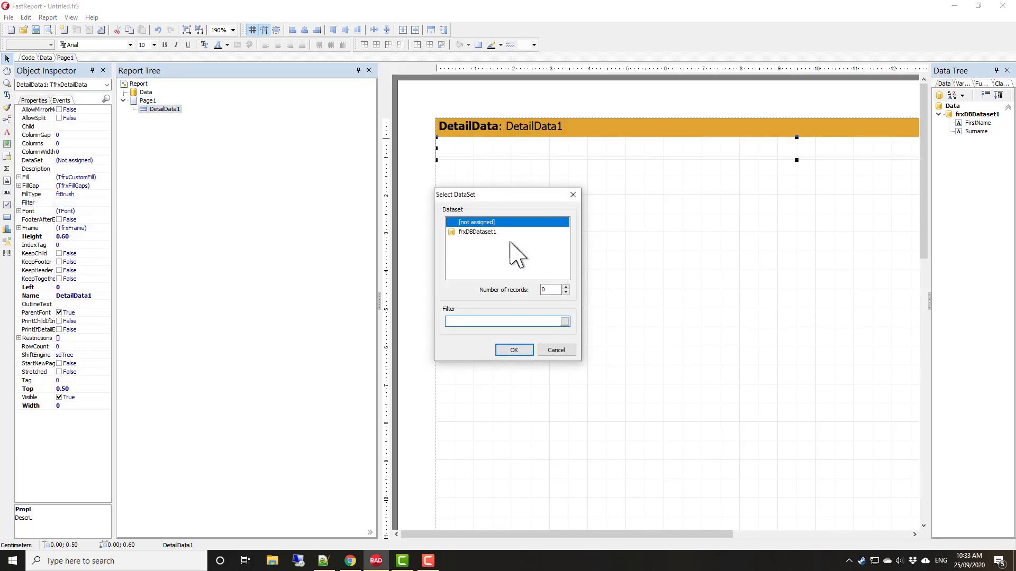
click(482, 233)
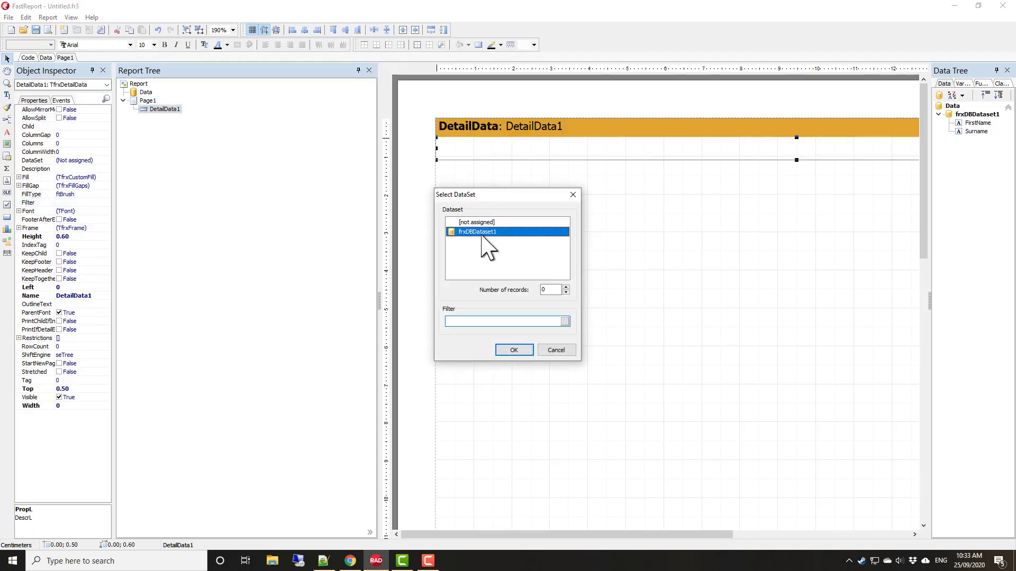
click(516, 349)
Step: Place the FirstName field and, below it, the Surname field in the detail band, enlarging the band to about 2.4 cm high
click(978, 132)
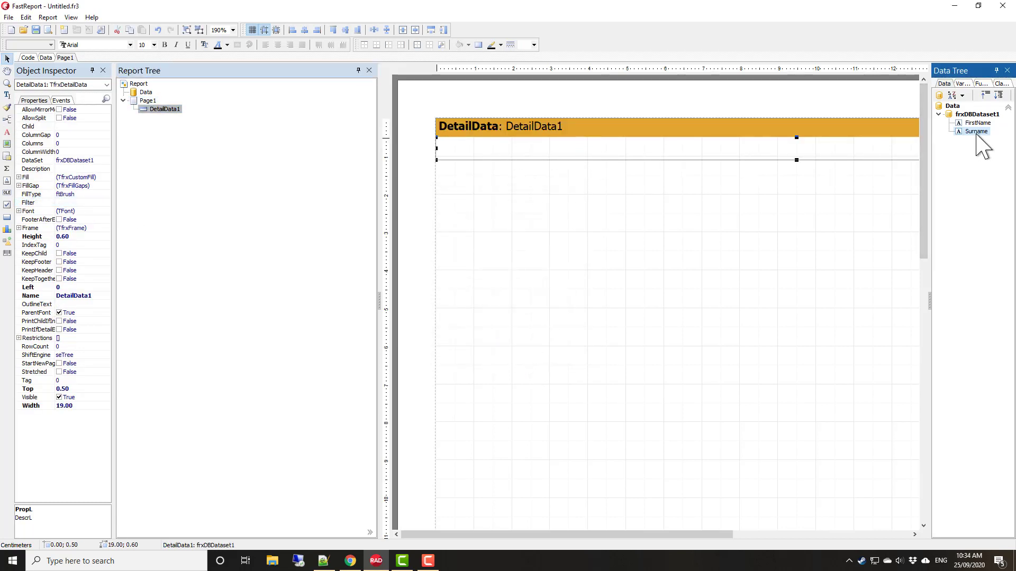
ctrl+click(978, 124)
drag(980, 126, 442, 145)
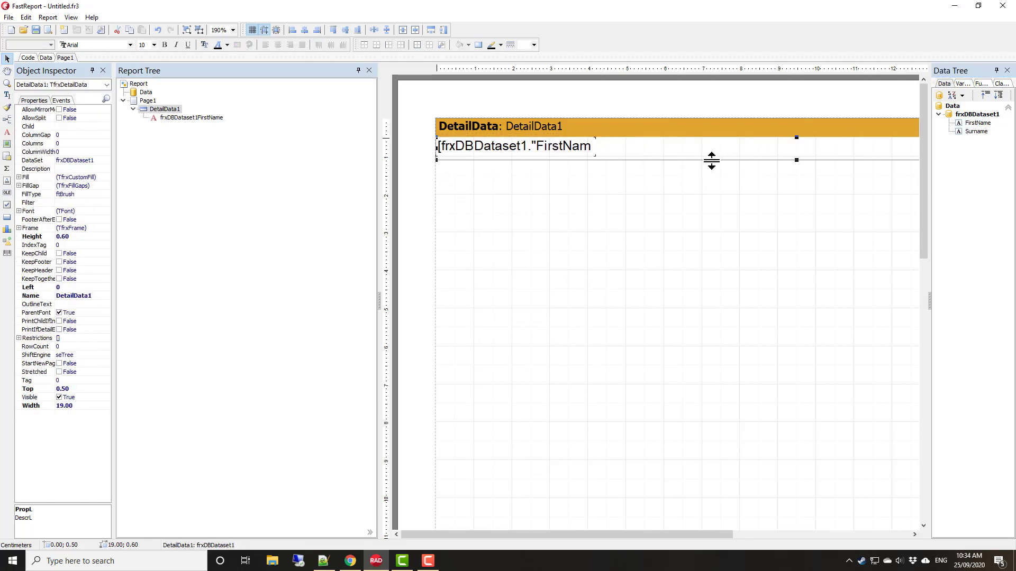
drag(797, 160, 797, 228)
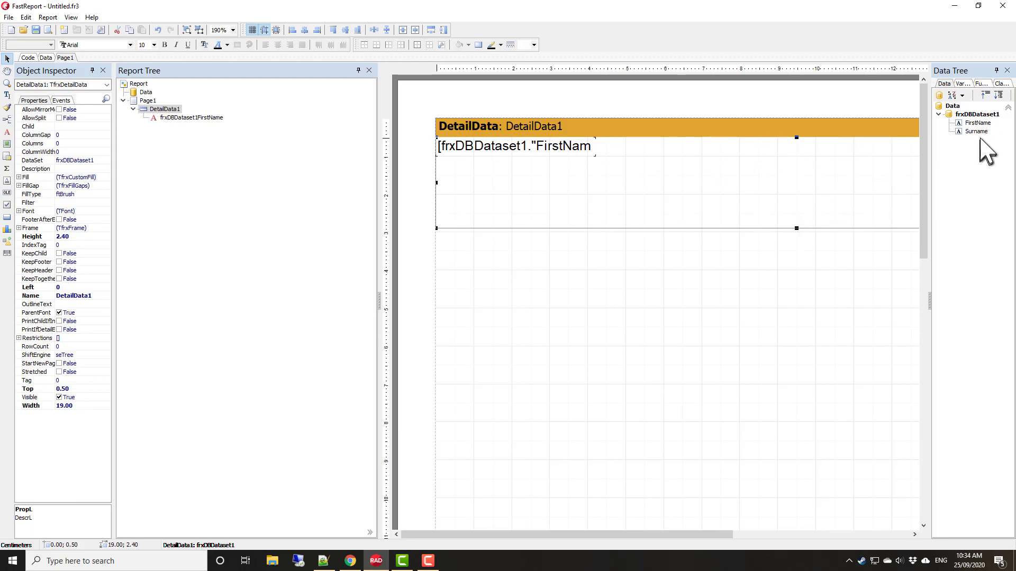
drag(976, 132, 443, 170)
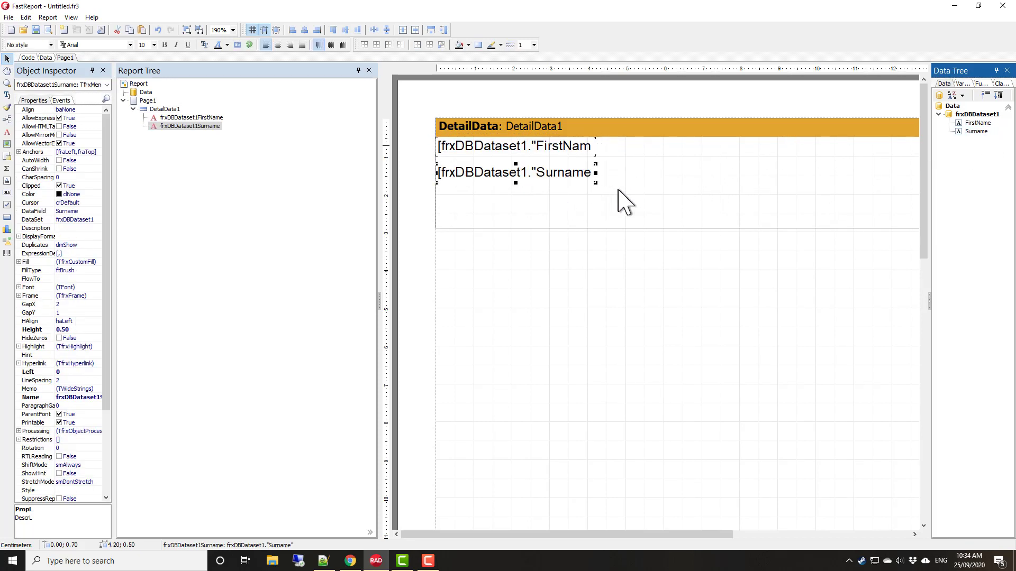
Step: Set the page layout to 2 columns with a column width of 7.5 cm
click(630, 283)
double_click(605, 264)
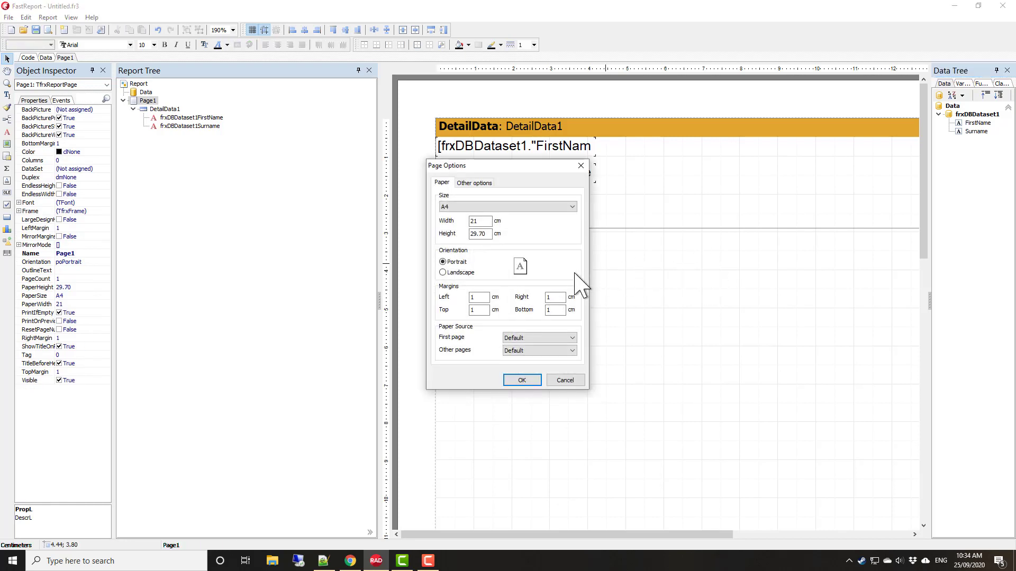
click(472, 182)
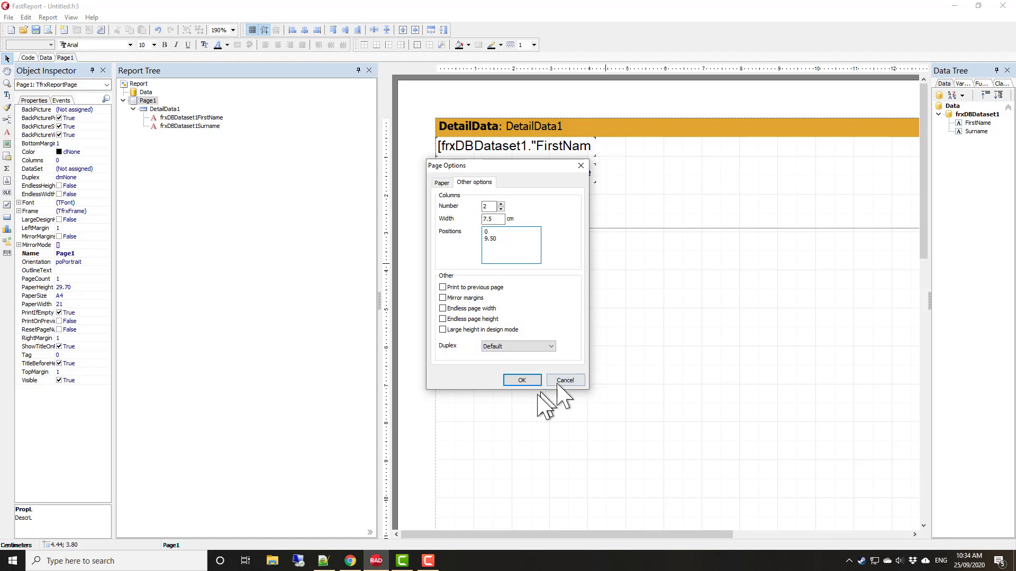
click(521, 381)
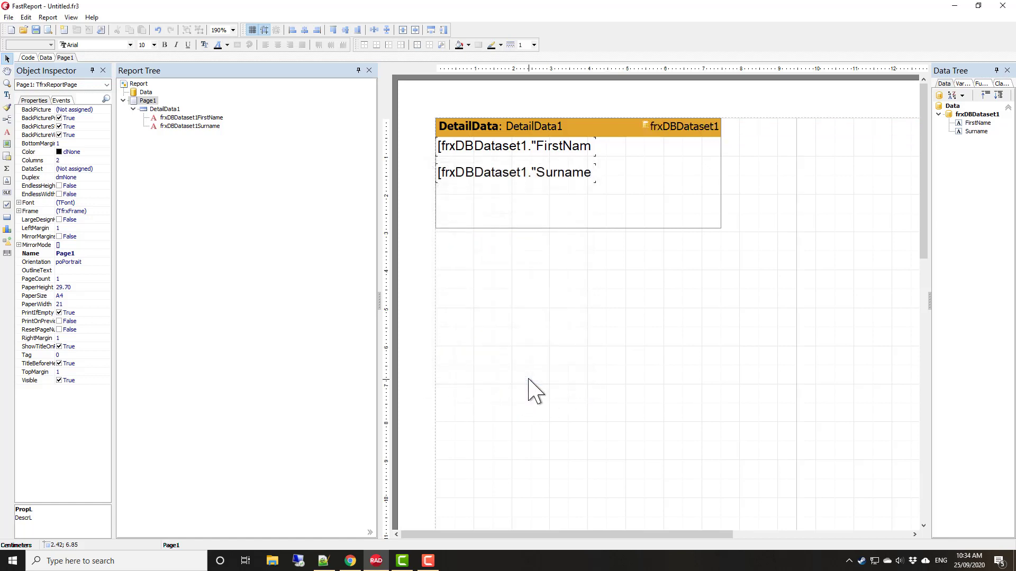
Step: Set the detail band's height to 4.5 cm and move the Surname and FirstName fields further down in it
click(623, 214)
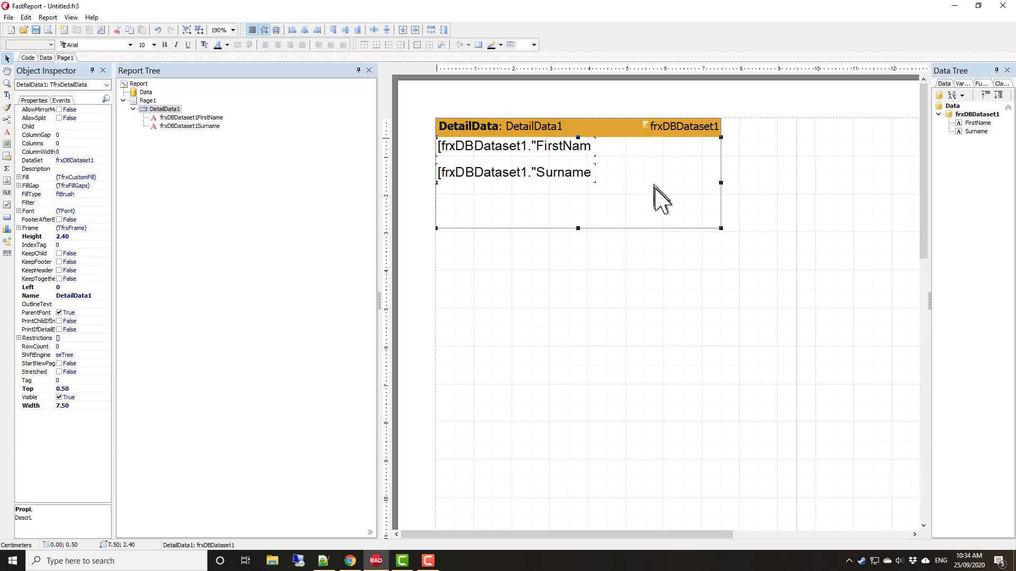
click(75, 236)
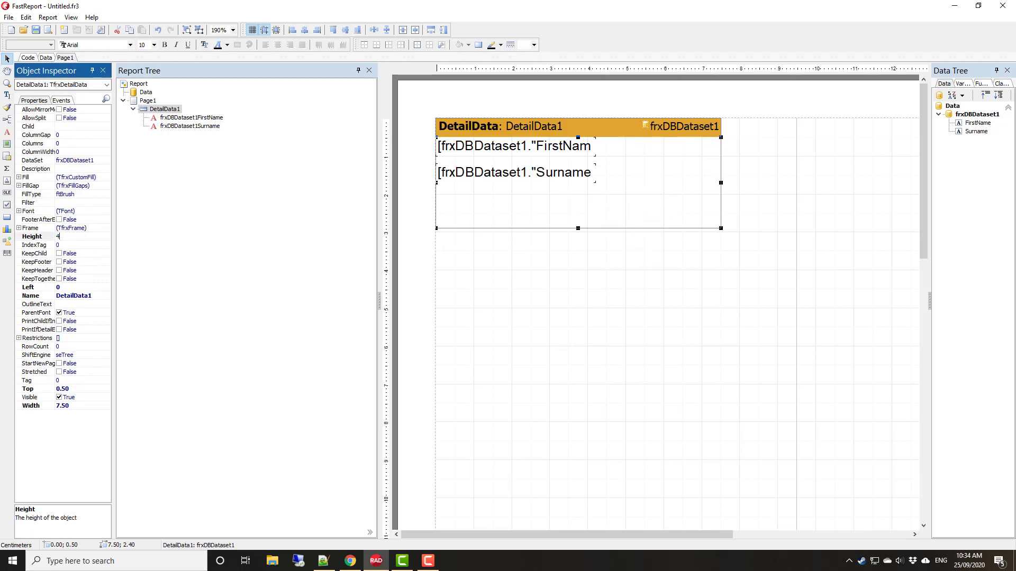
key(Return)
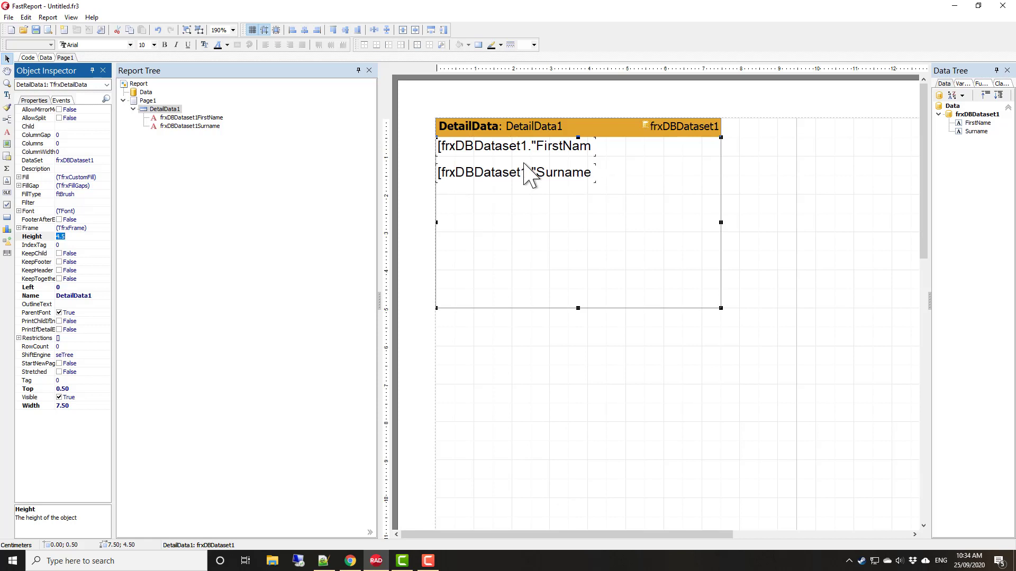
drag(513, 180, 517, 203)
drag(497, 154, 497, 165)
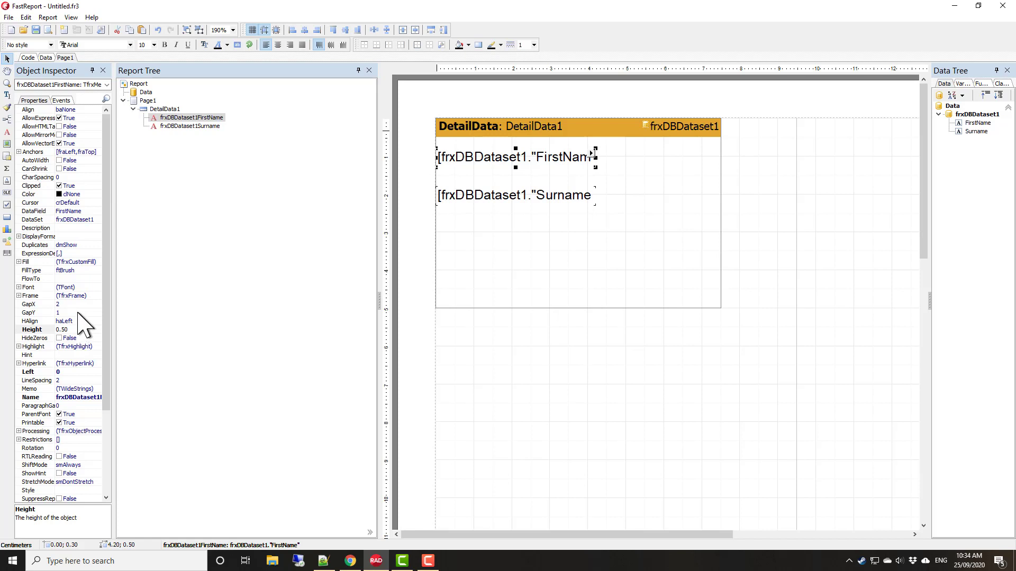
Step: Set the FirstName field's font to Arial Bold, size 36
click(76, 287)
click(98, 288)
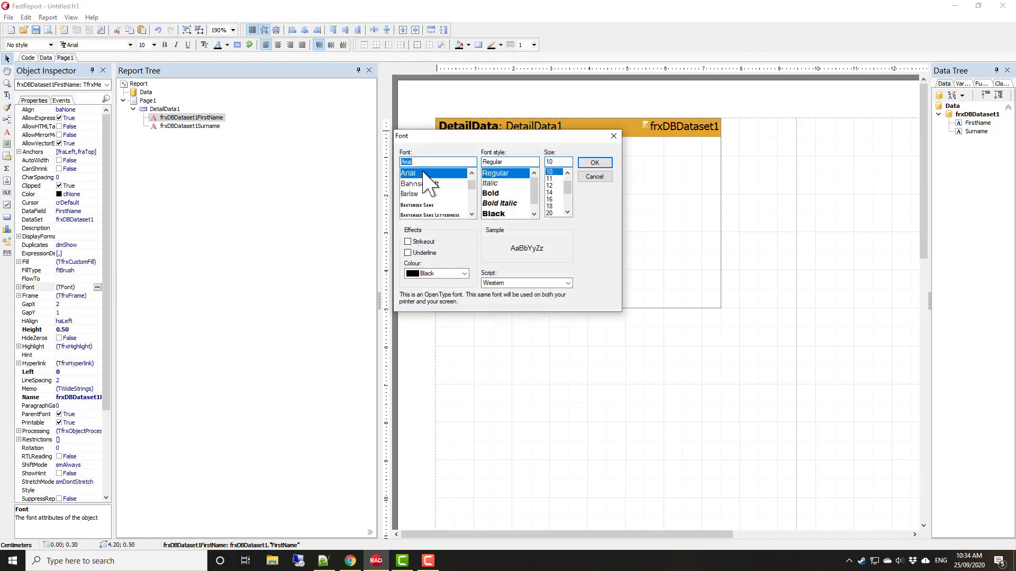
click(500, 193)
drag(567, 189, 568, 198)
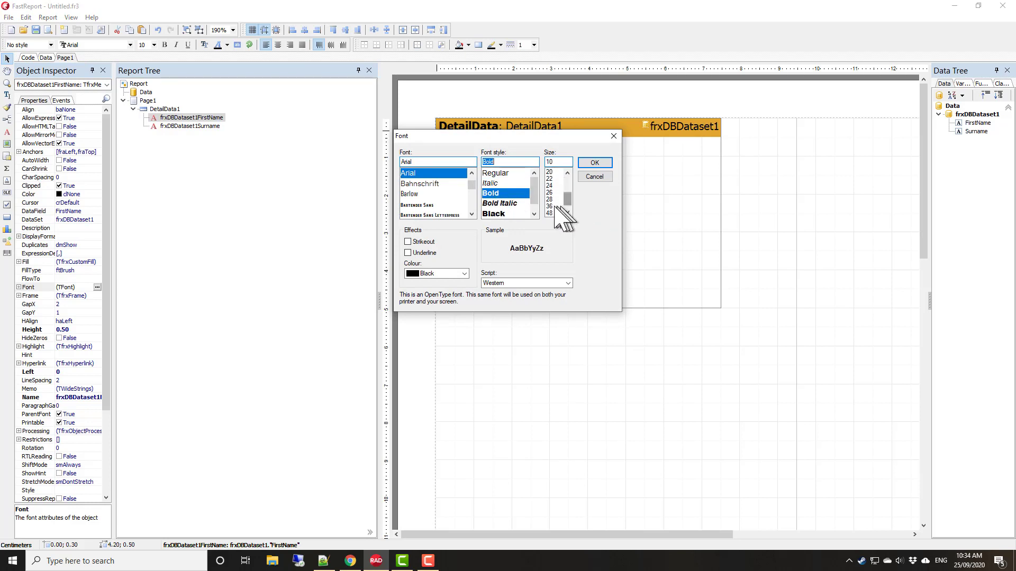
click(553, 200)
click(553, 206)
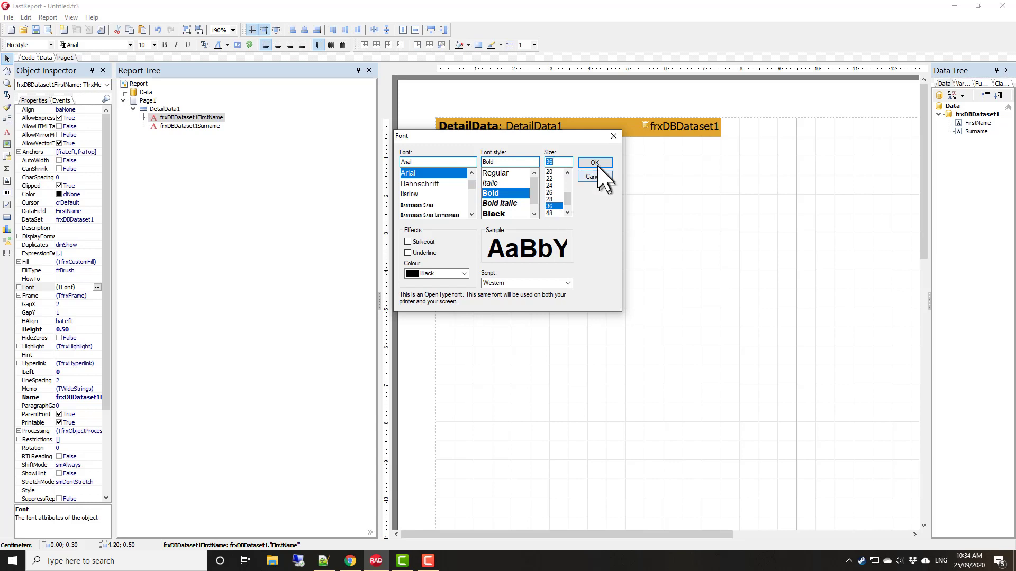
click(593, 163)
click(521, 163)
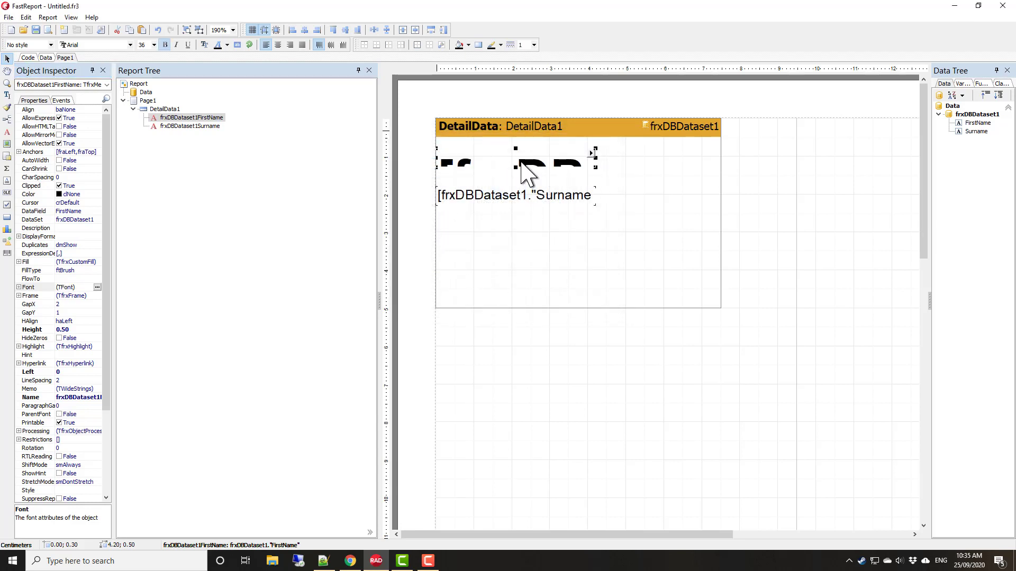
Step: Set the FirstName field's font size to 28 and enlarge the field to about 7.3 by 1.2 cm
click(97, 288)
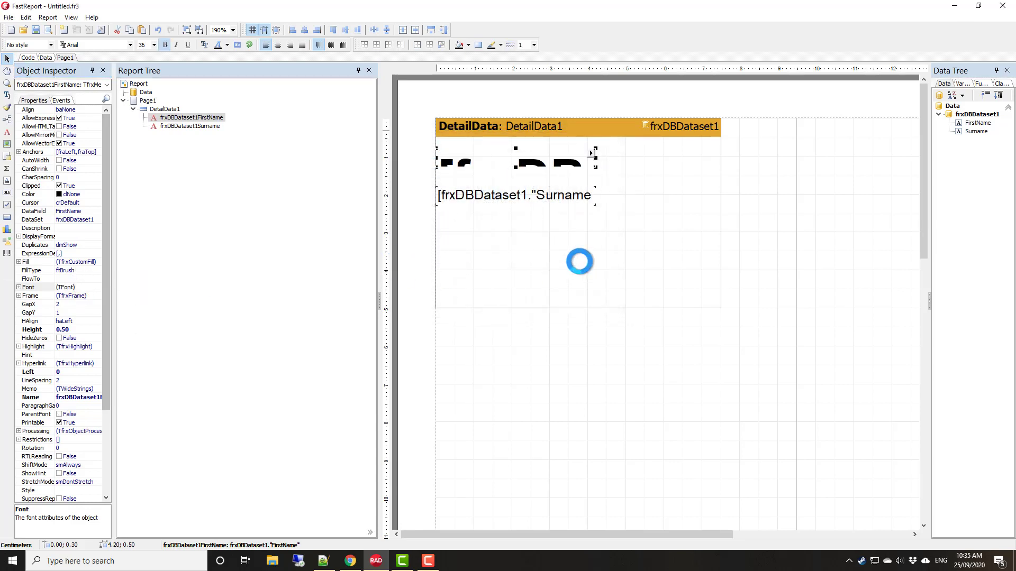
click(551, 192)
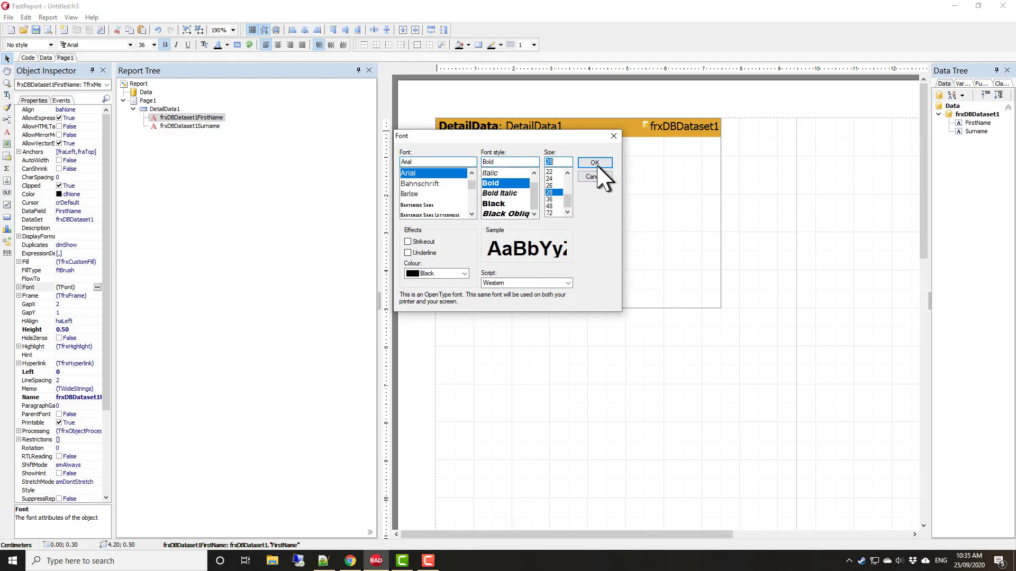
click(592, 163)
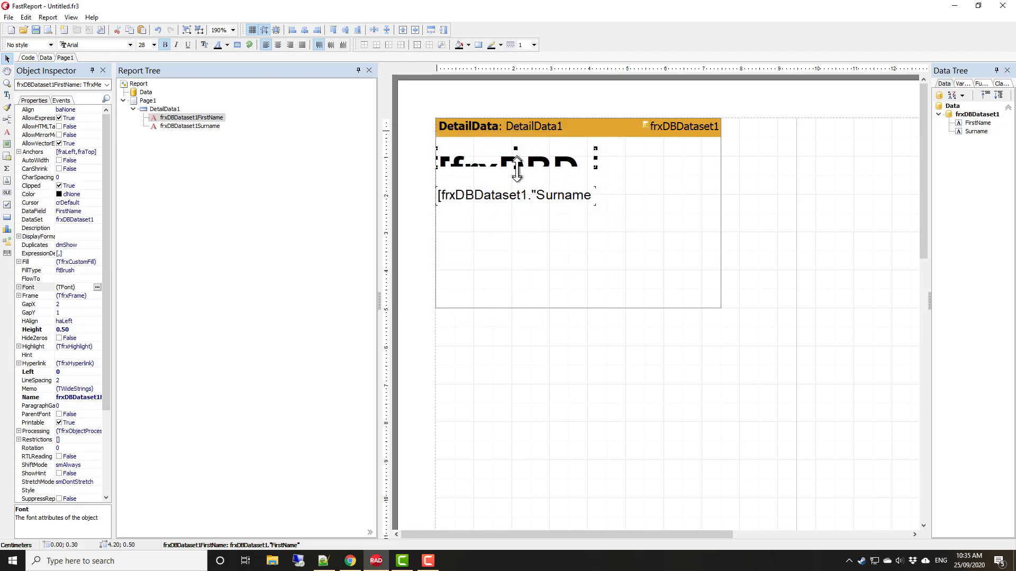
drag(516, 168, 513, 194)
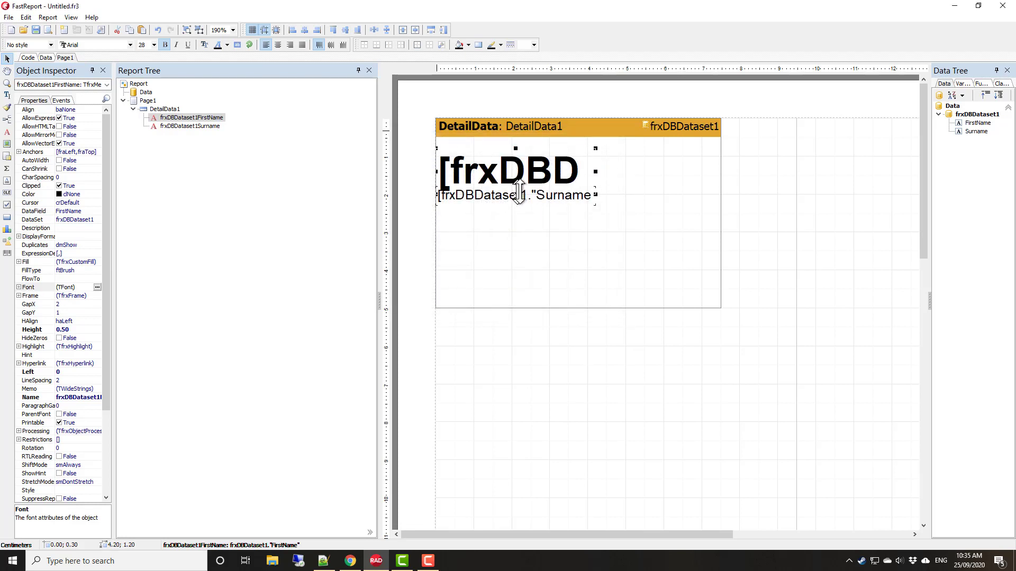
drag(597, 171, 713, 172)
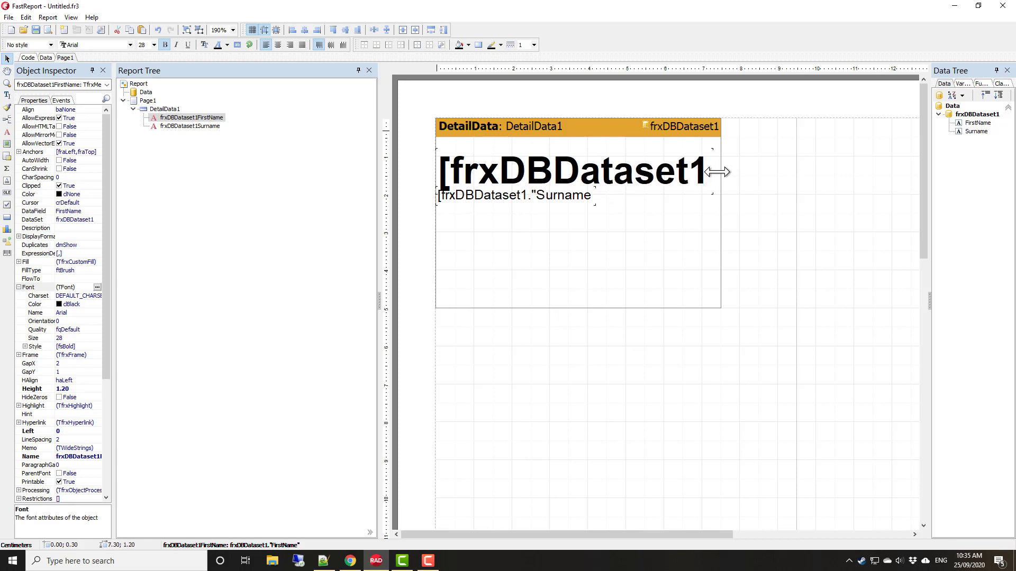
Step: Move the Surname field just below FirstName, set its font size to 15 and enlarge it to about 7.3 by 0.8 cm
drag(499, 219, 494, 207)
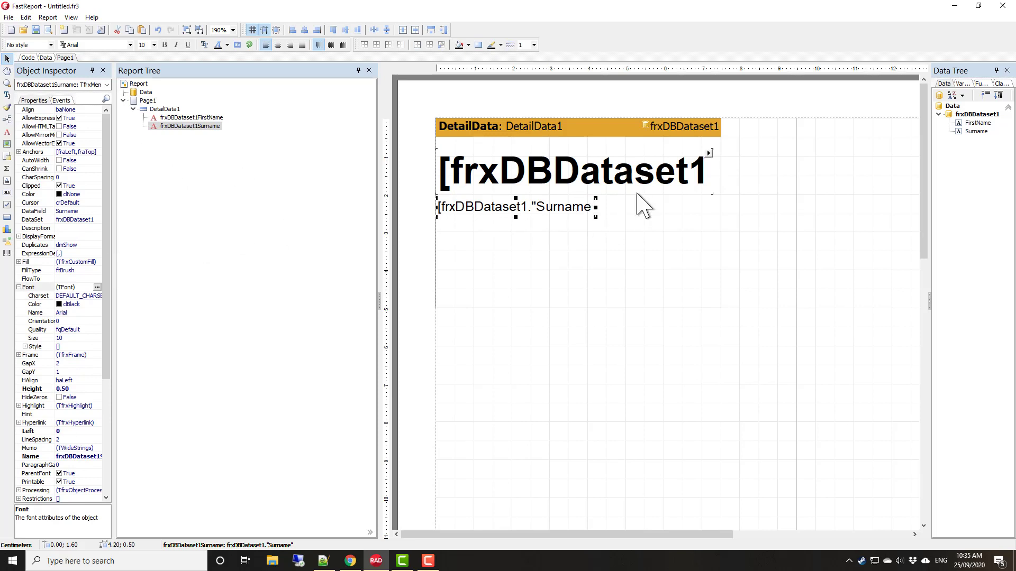
drag(596, 207, 708, 206)
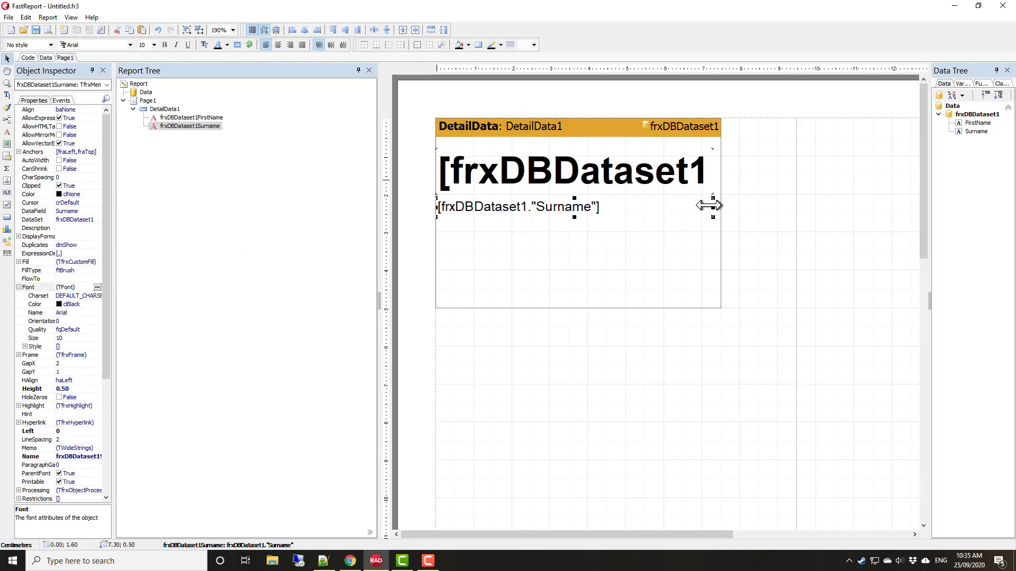
click(67, 338)
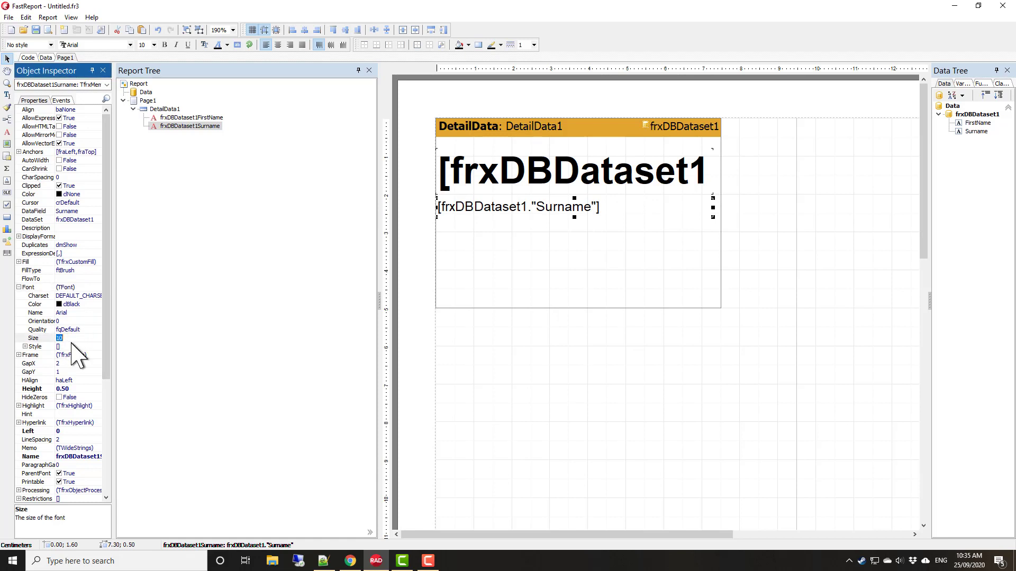
text(15)
key(Return)
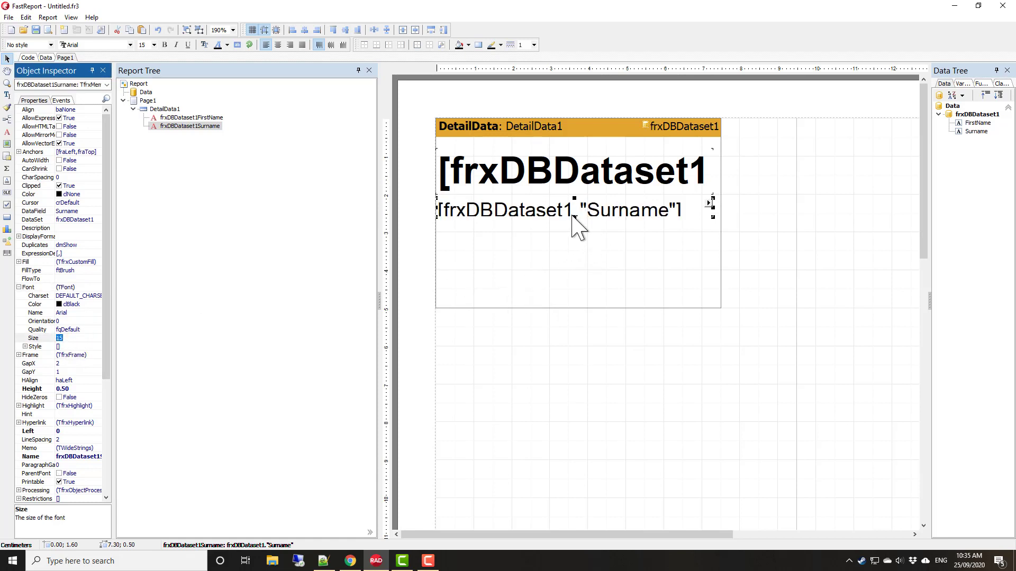
drag(575, 217, 575, 223)
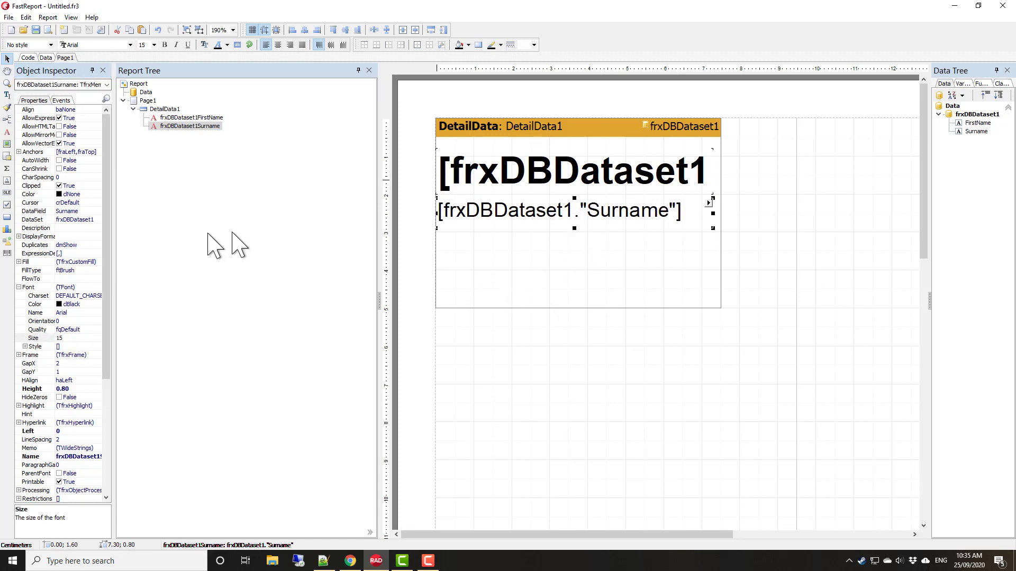
Step: Preview the report with the detail band and return to the designer
click(47, 29)
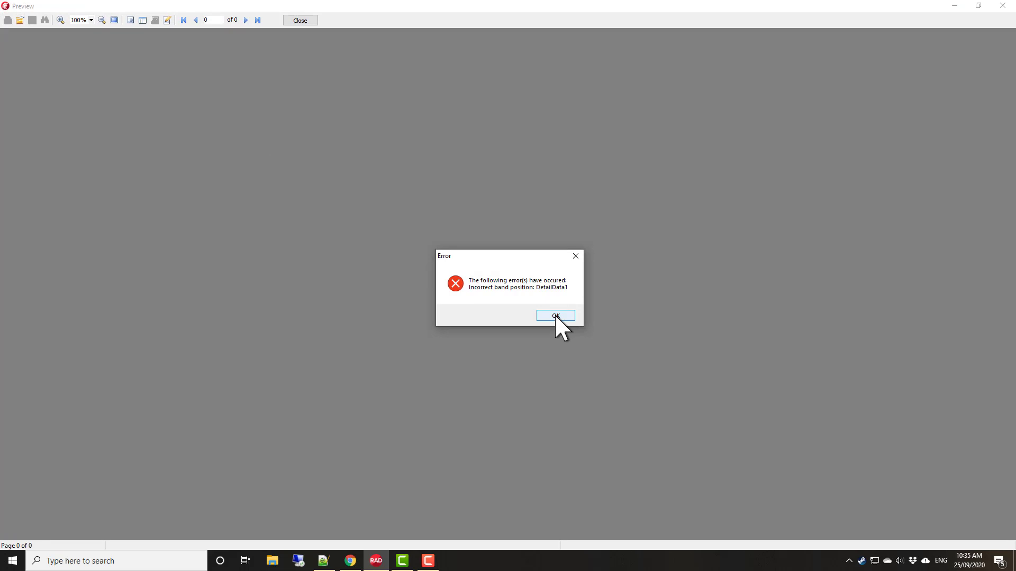
click(558, 317)
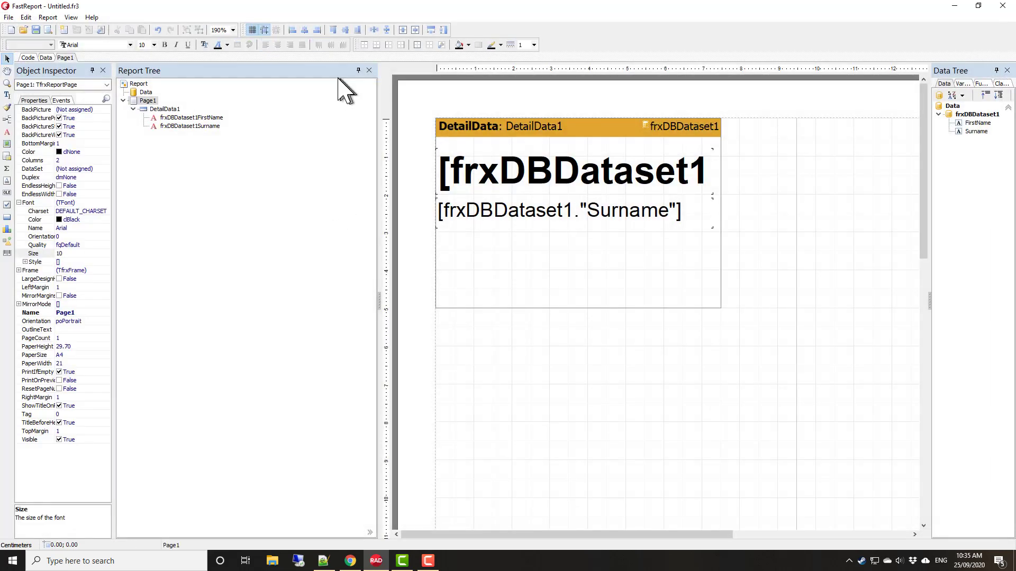
Step: Cut the FirstName and Surname fields out of the detail band and remove the empty band from the page
click(524, 291)
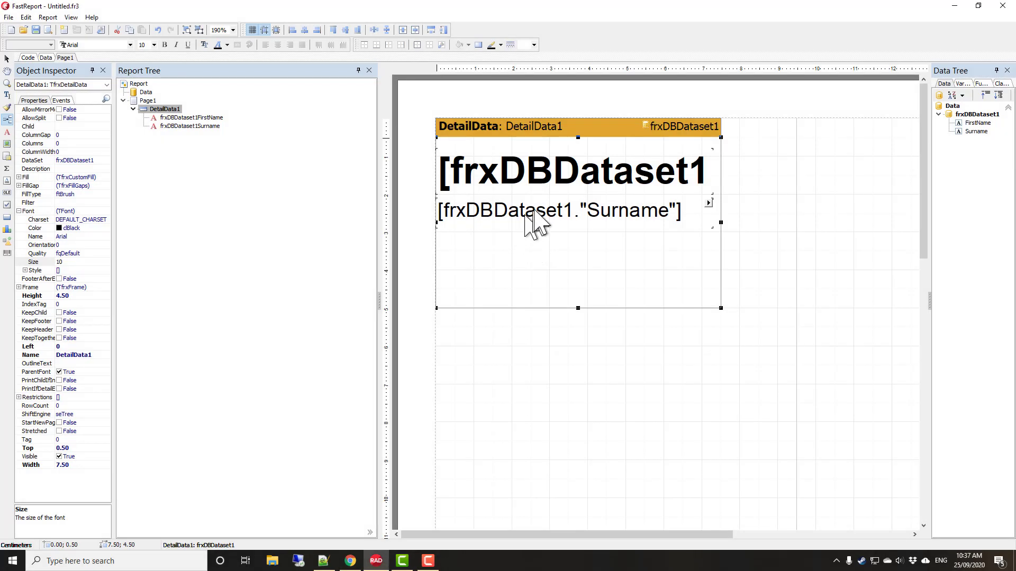
click(535, 216)
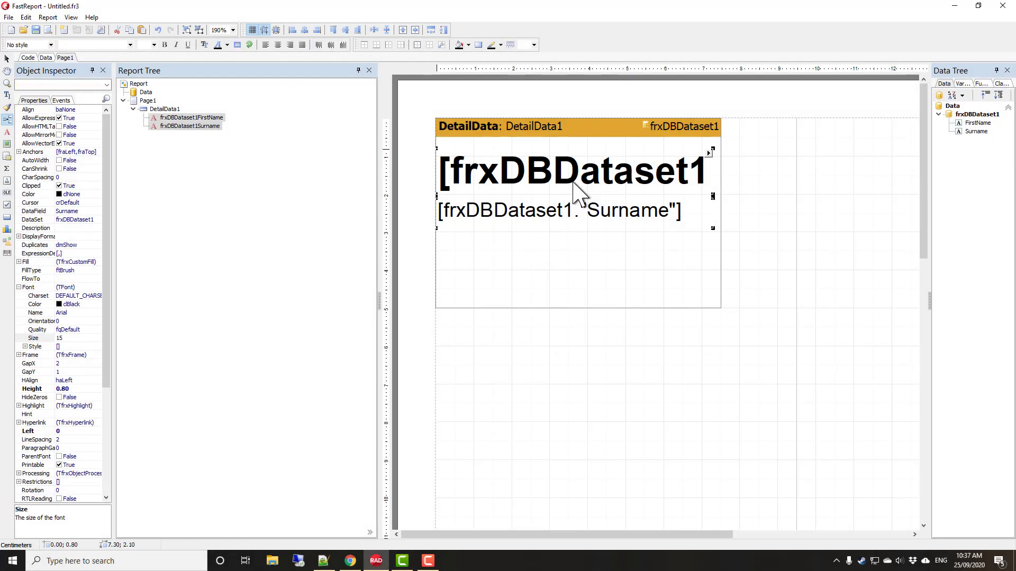
key(ctrl+x)
click(472, 187)
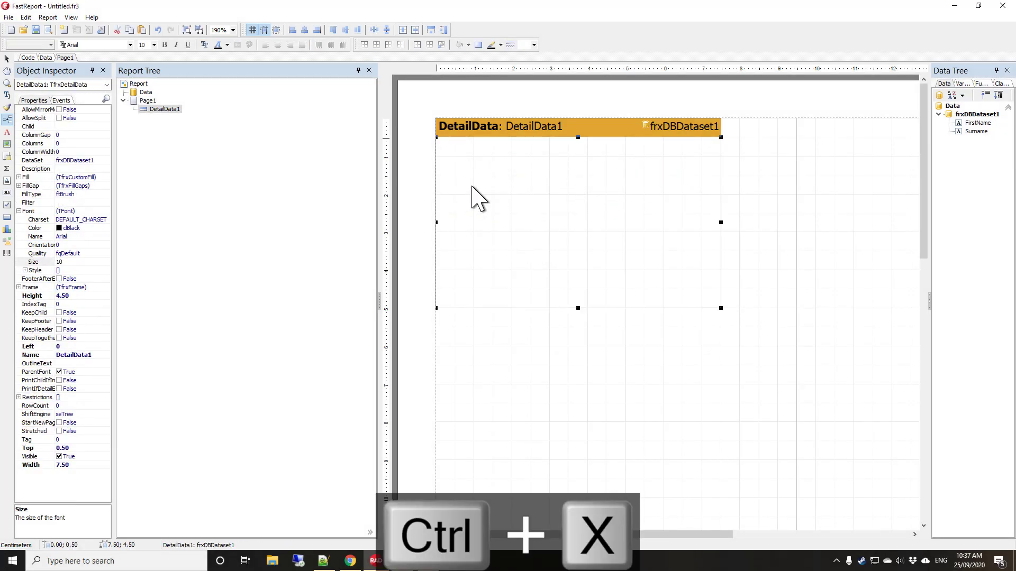
key(ctrl+x)
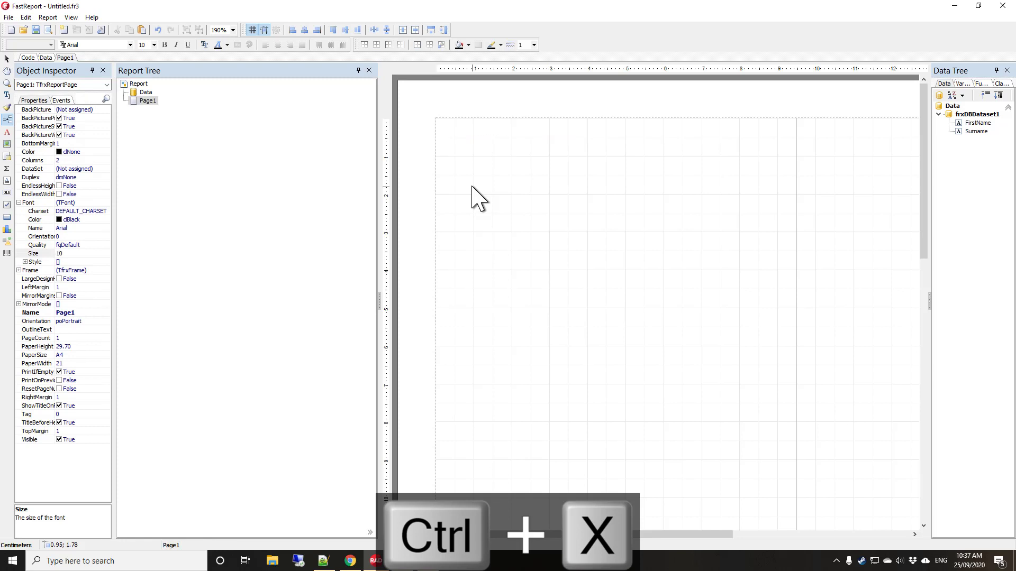
Step: Add a master data band linked to frxDBDataset1 and enlarge it to about 3.5 cm high
click(7, 120)
click(71, 191)
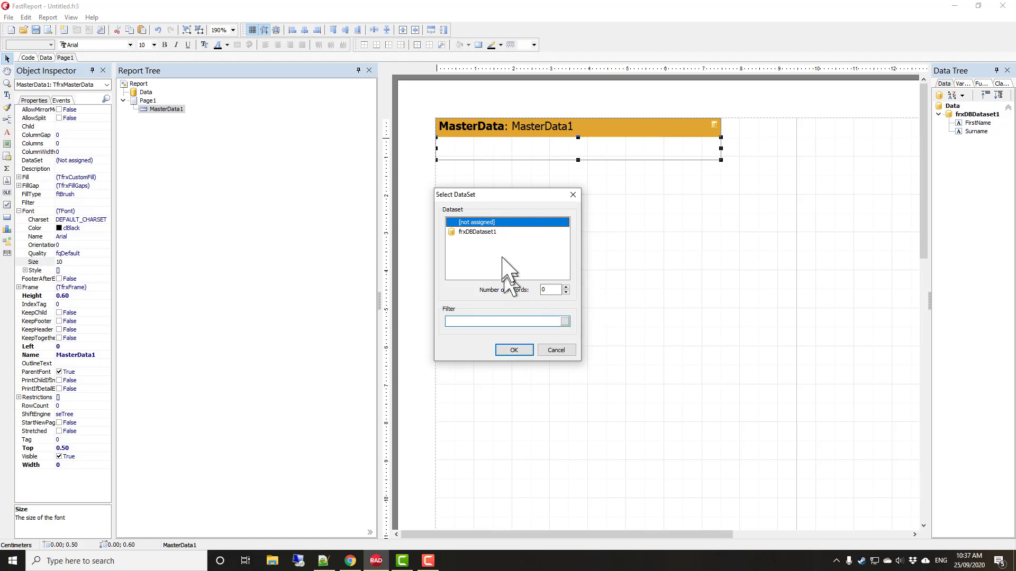
double_click(500, 234)
drag(577, 160, 566, 273)
Step: Paste the FirstName and Surname fields into the master data band, about 0.1 cm below its upper edge
key(ctrl+v)
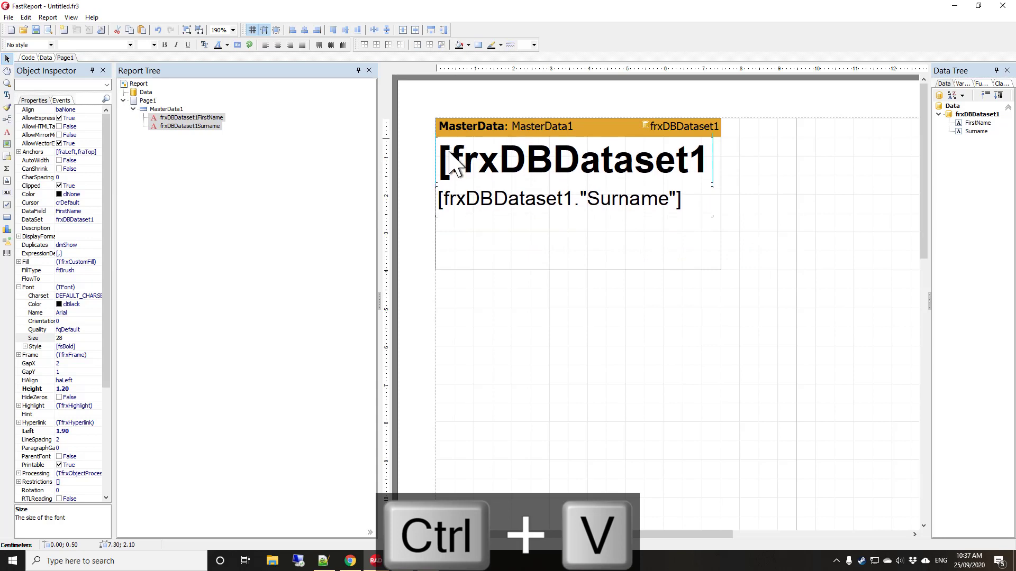
click(455, 165)
click(497, 247)
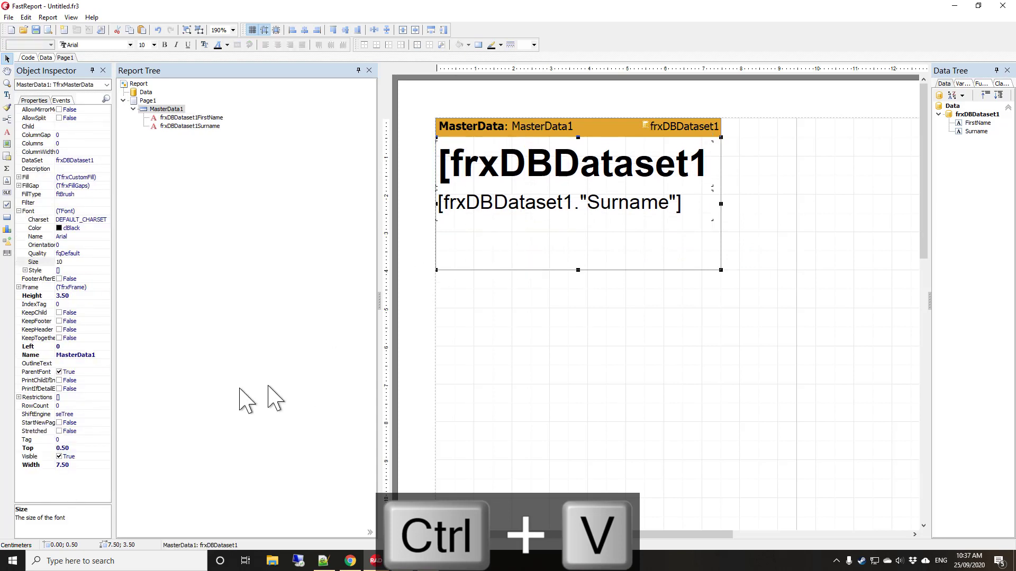
Step: Set the master data band's height to 4.5 cm
click(75, 296)
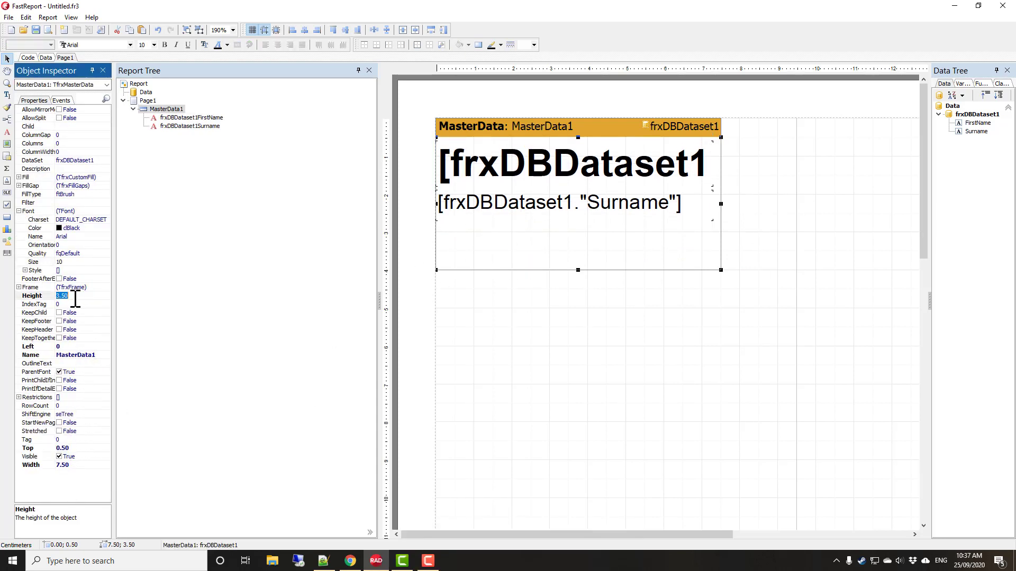
text(4.5)
key(Return)
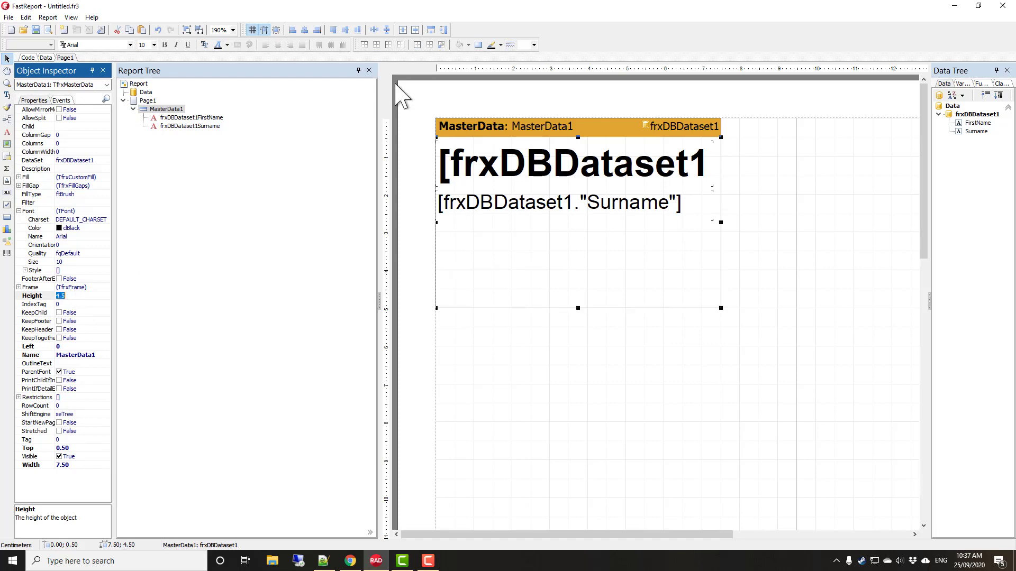
Step: Preview the two-column report, check the names through to the last page, and close the preview
click(47, 30)
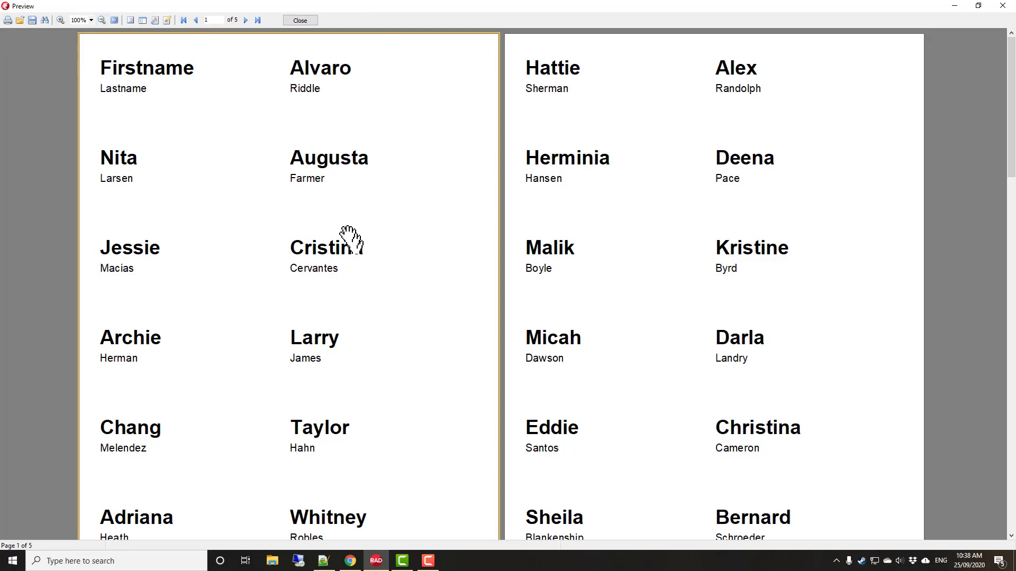
scroll(507, 185, down, 20)
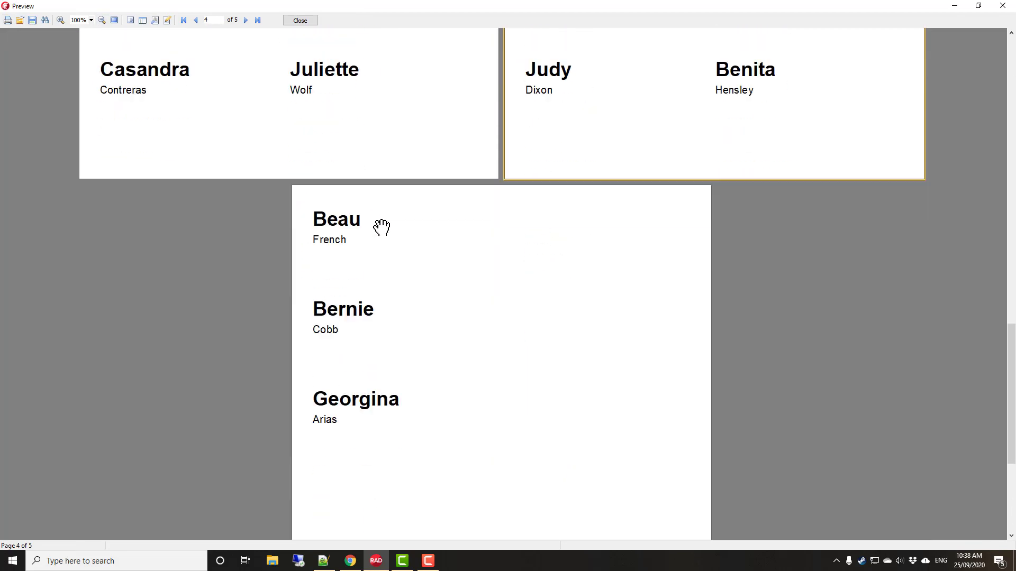
scroll(382, 227, up, 15)
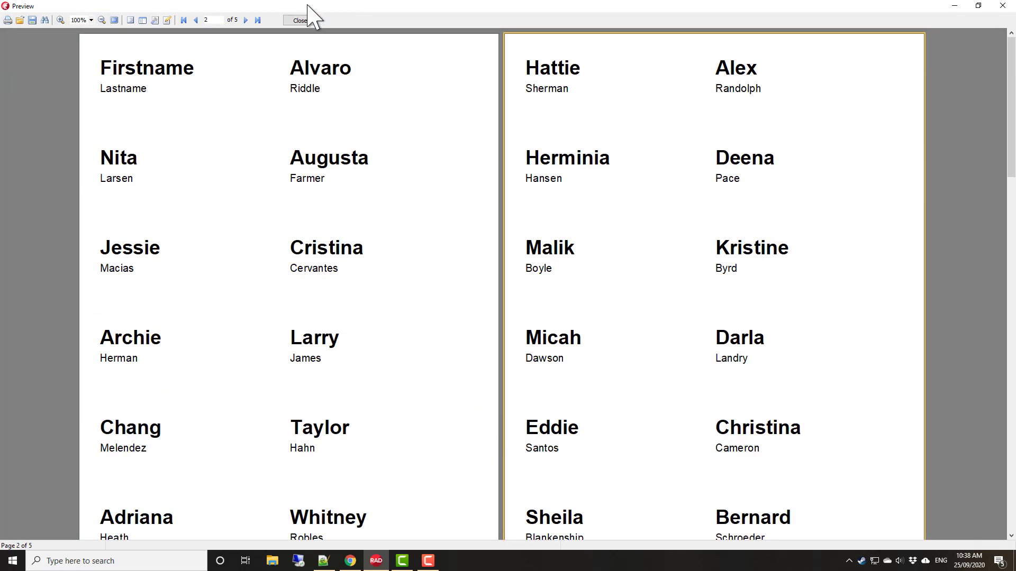
click(300, 20)
Step: Place a picture in the master data band below the Surname field, loading the kisspng borders-and-frames tree PNG from E:\Downloads
click(582, 274)
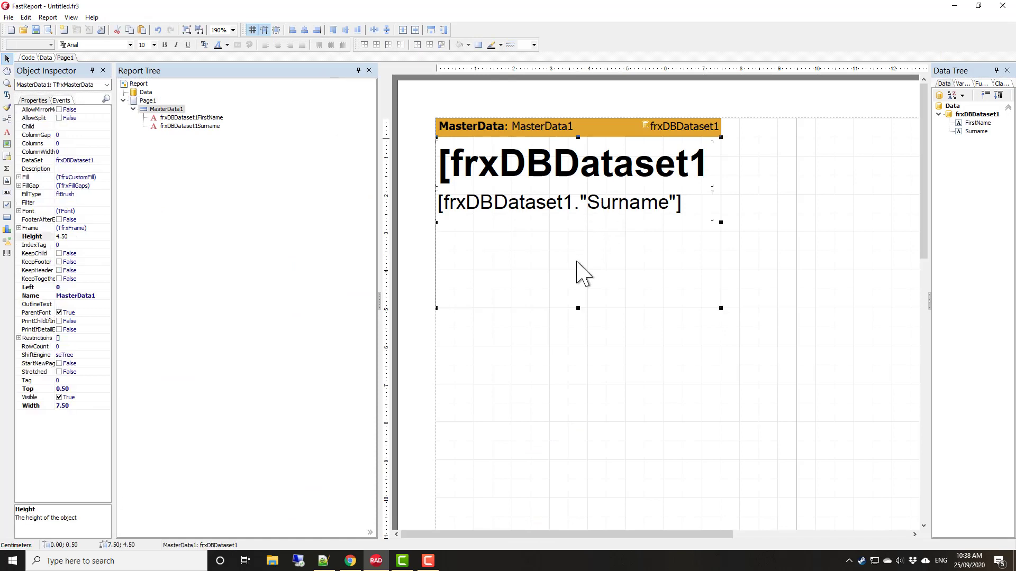
click(6, 144)
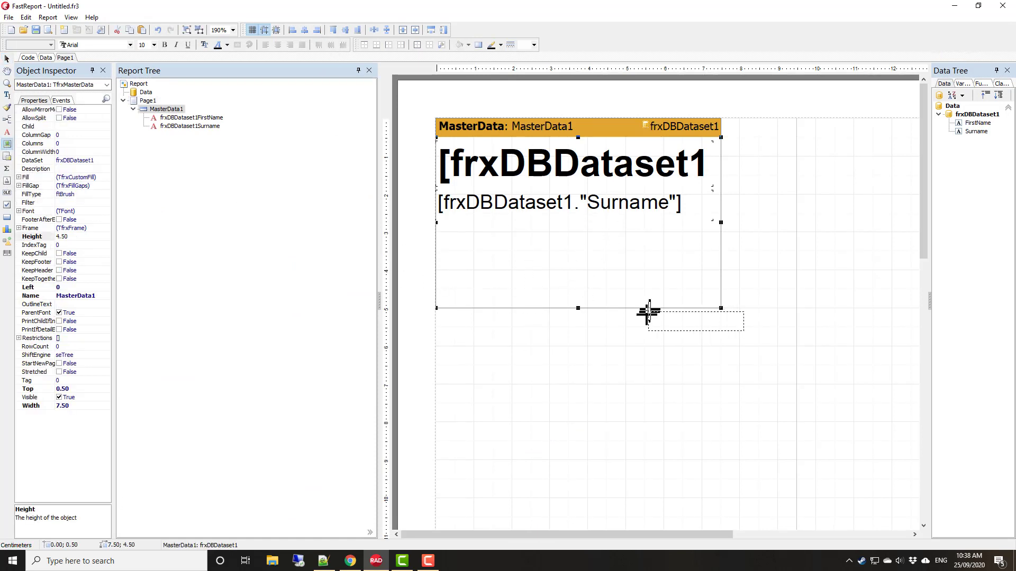
click(555, 236)
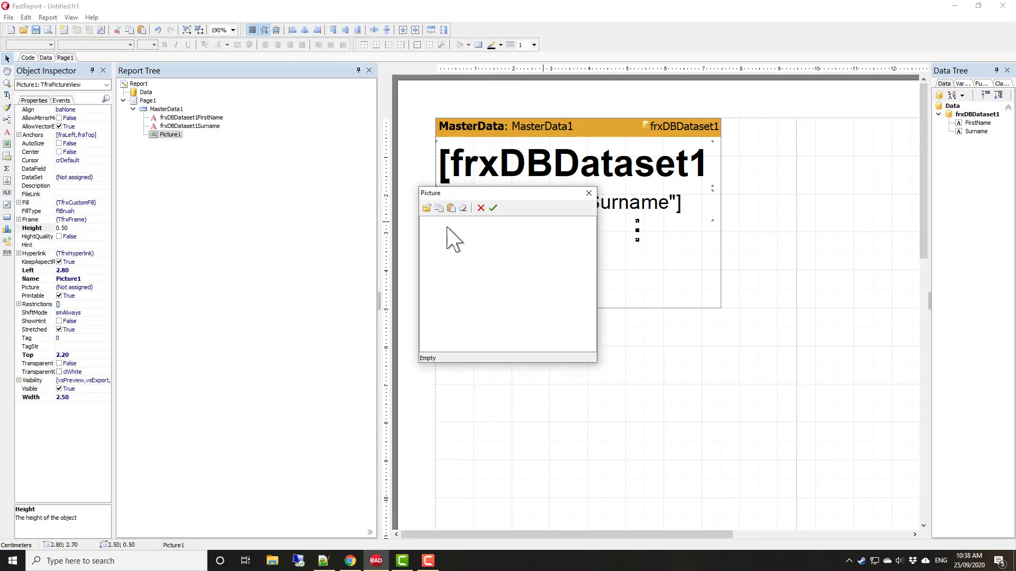
click(427, 208)
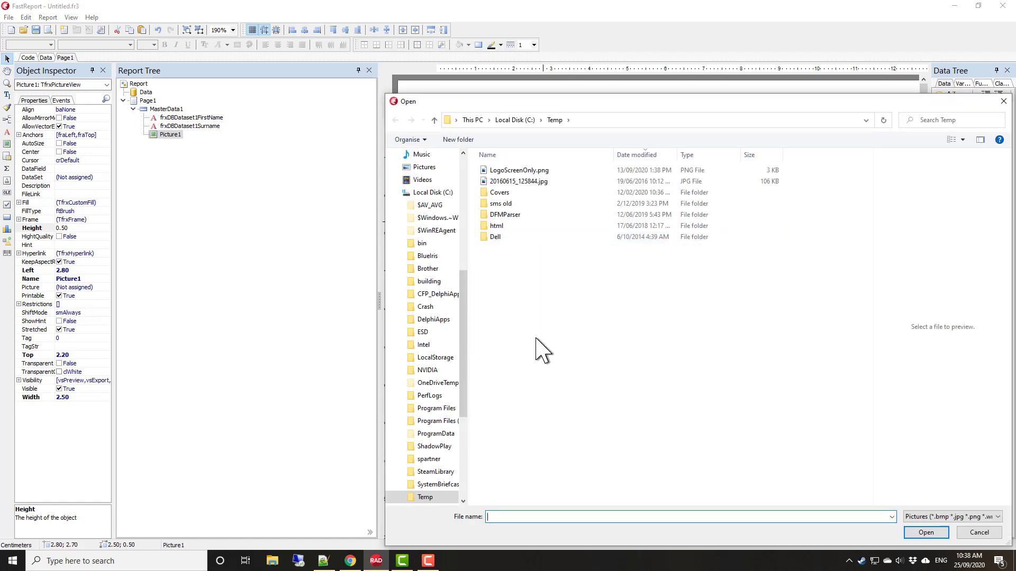
text(e:\downloads)
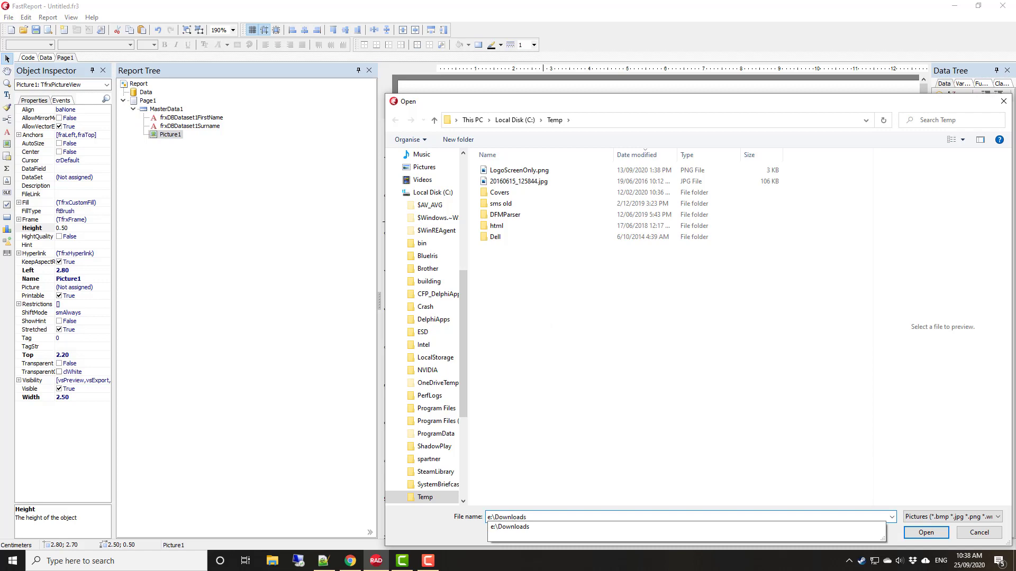
key(Return)
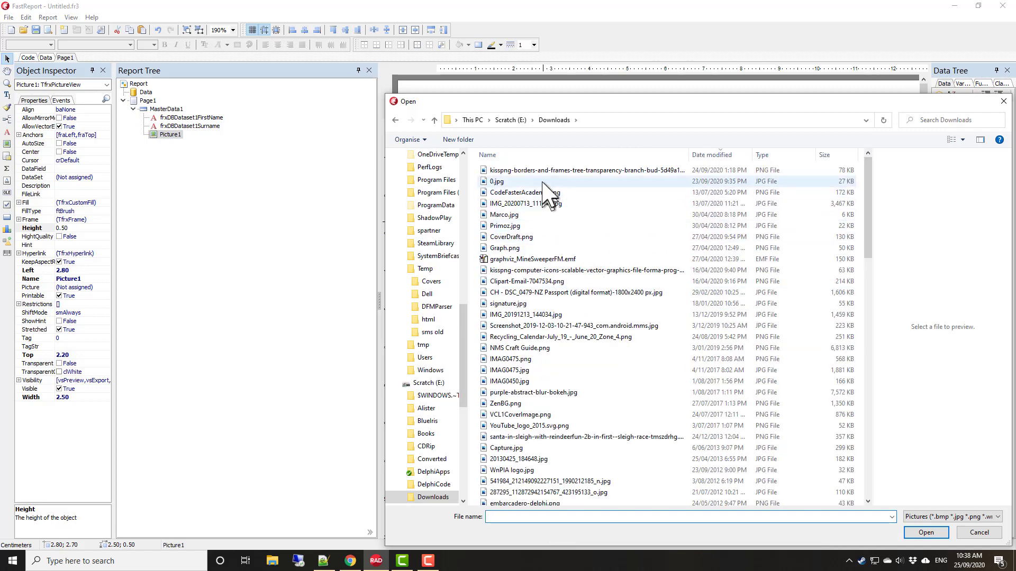
double_click(543, 171)
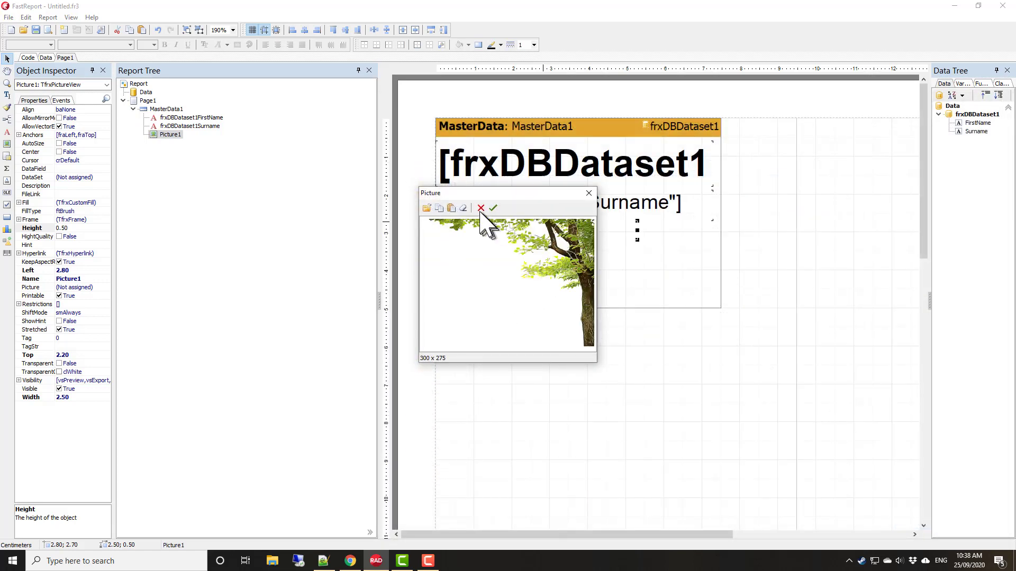
click(493, 208)
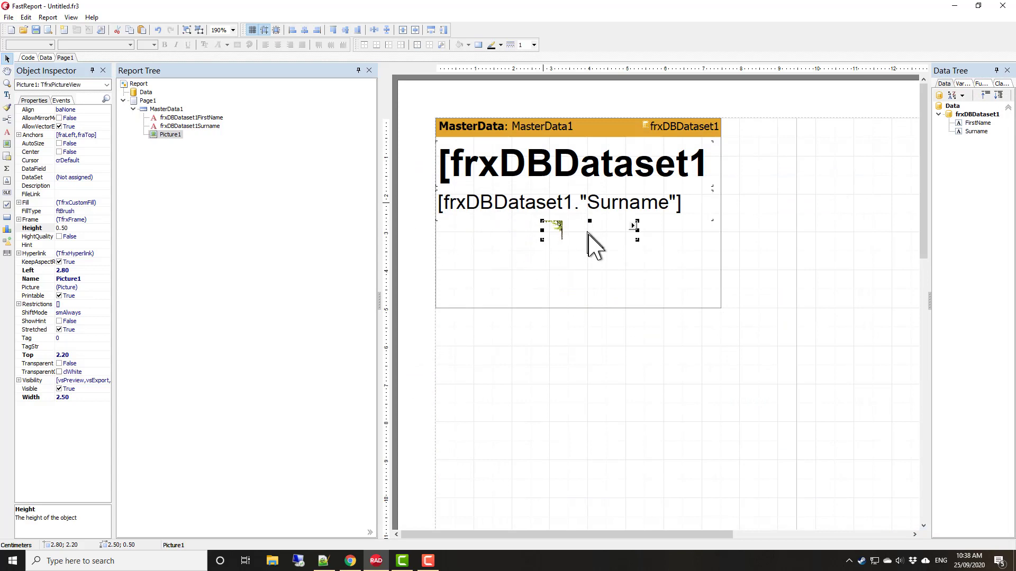
Step: Move the tree picture to the upper right of the master data band and set its Align property to baRight
drag(587, 232, 658, 154)
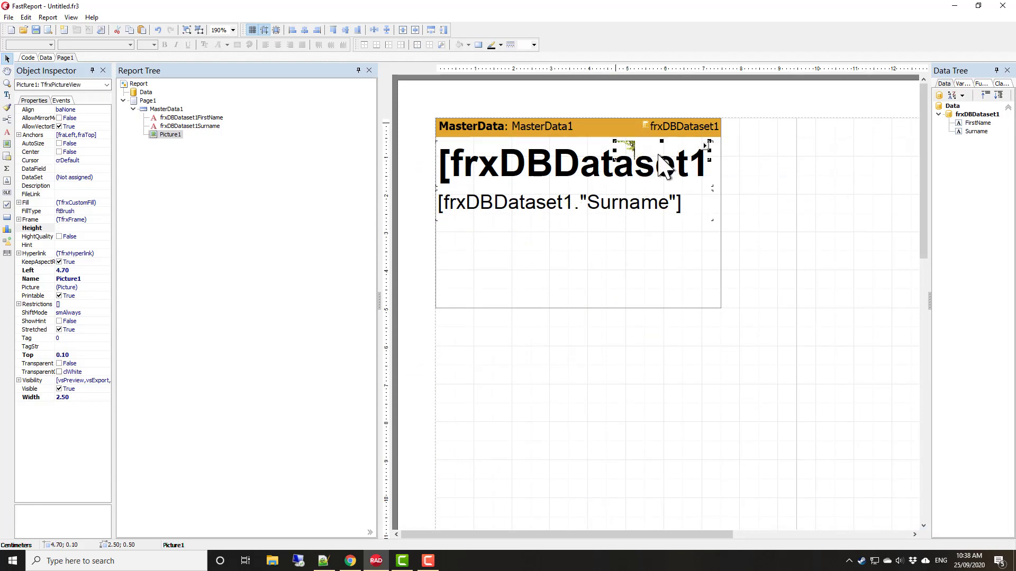
click(84, 108)
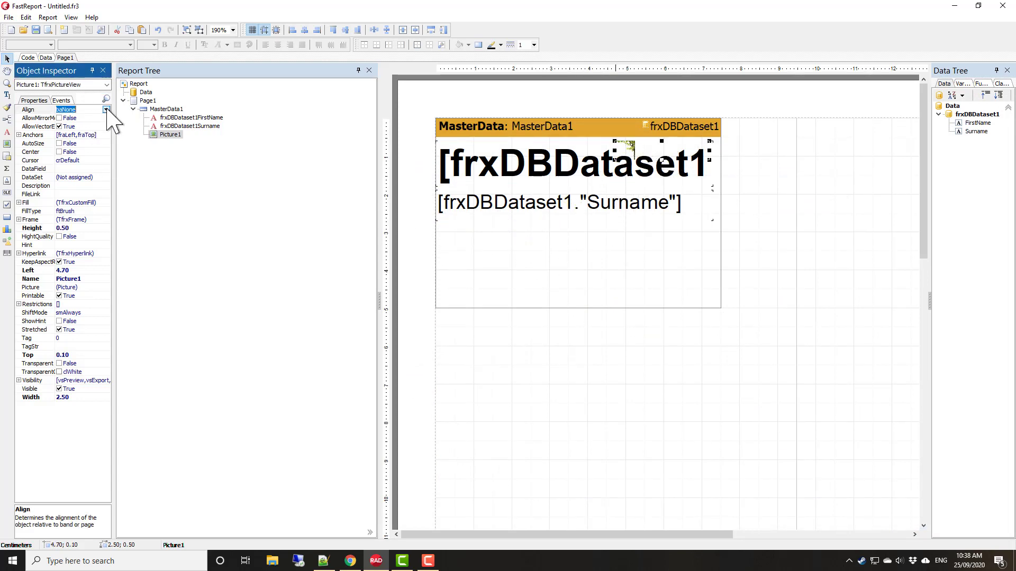
click(106, 110)
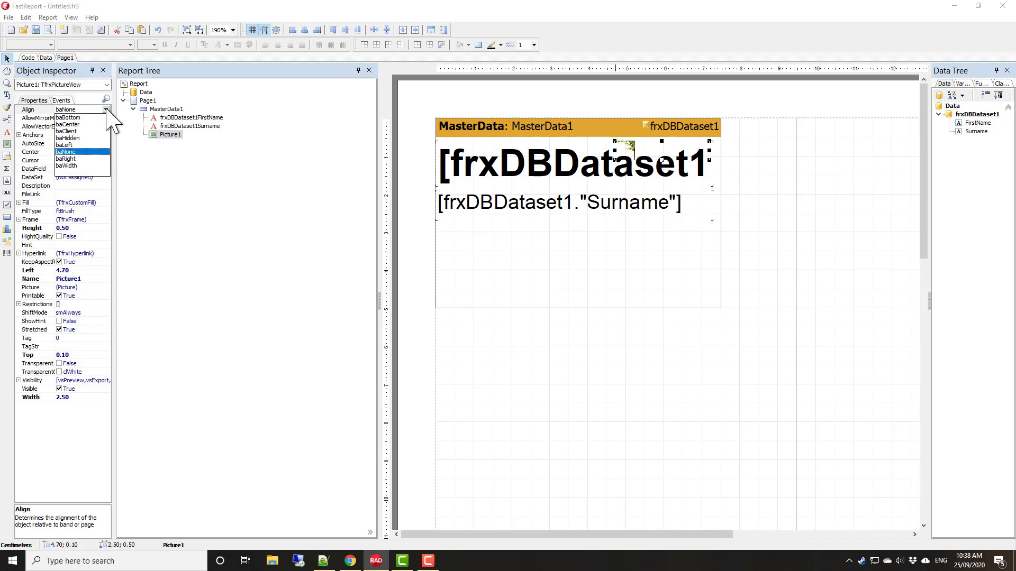
click(73, 159)
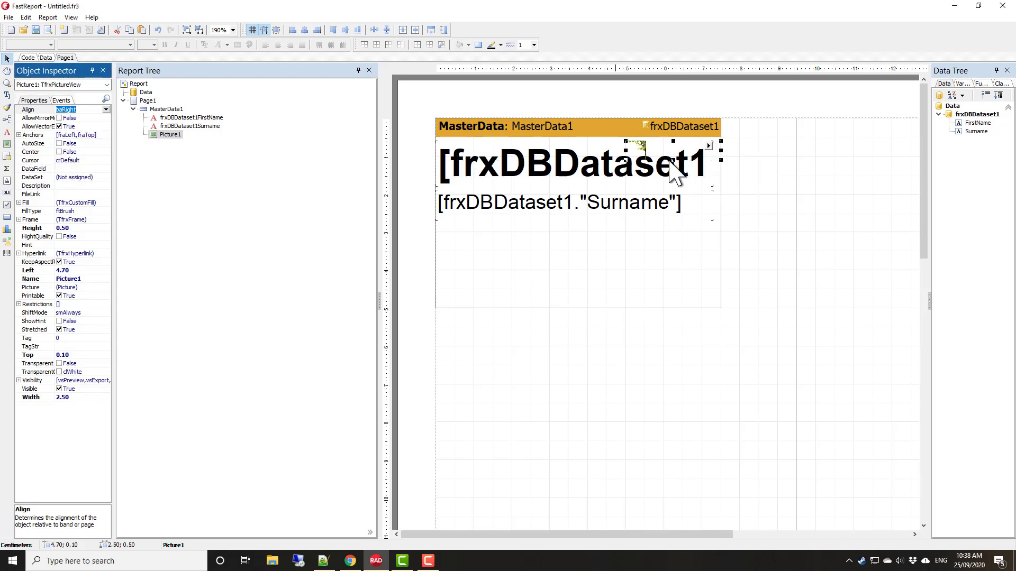
Step: Resize the tree picture to 4.9 cm wide and 4.5 cm high, with its Top at 0 in the master data band
drag(670, 161, 653, 286)
drag(625, 226, 537, 231)
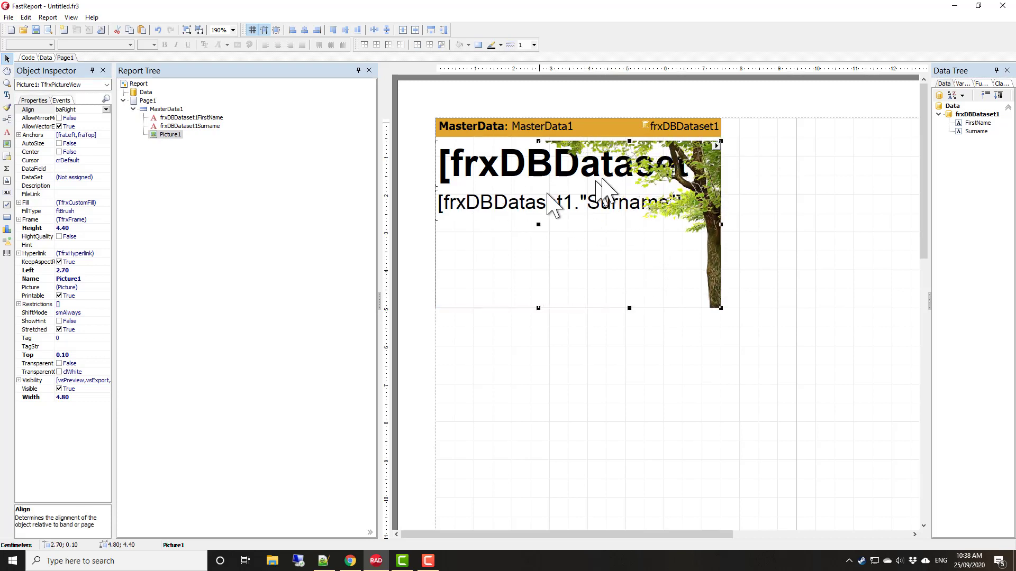
drag(596, 248, 595, 244)
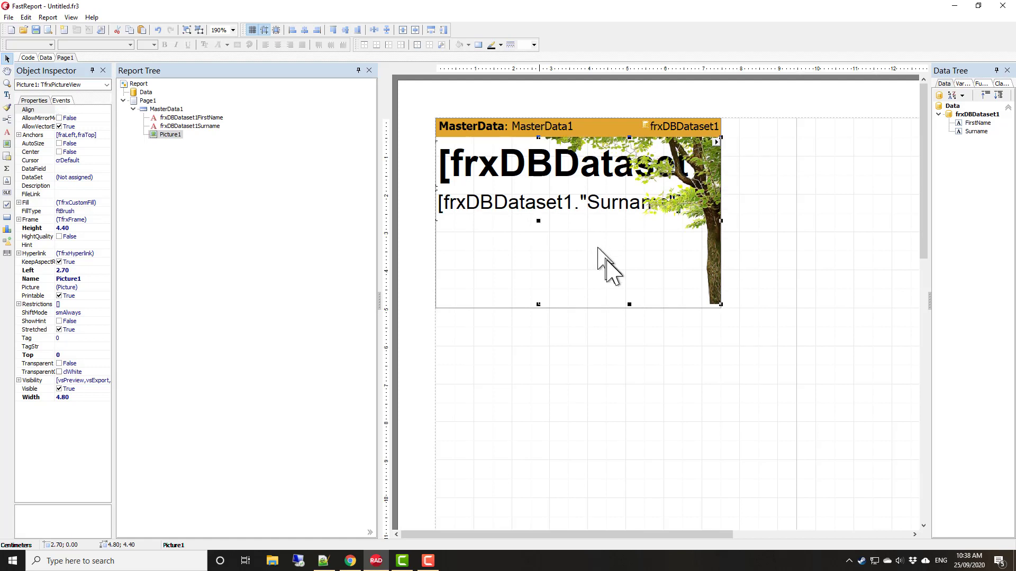
drag(541, 223, 537, 222)
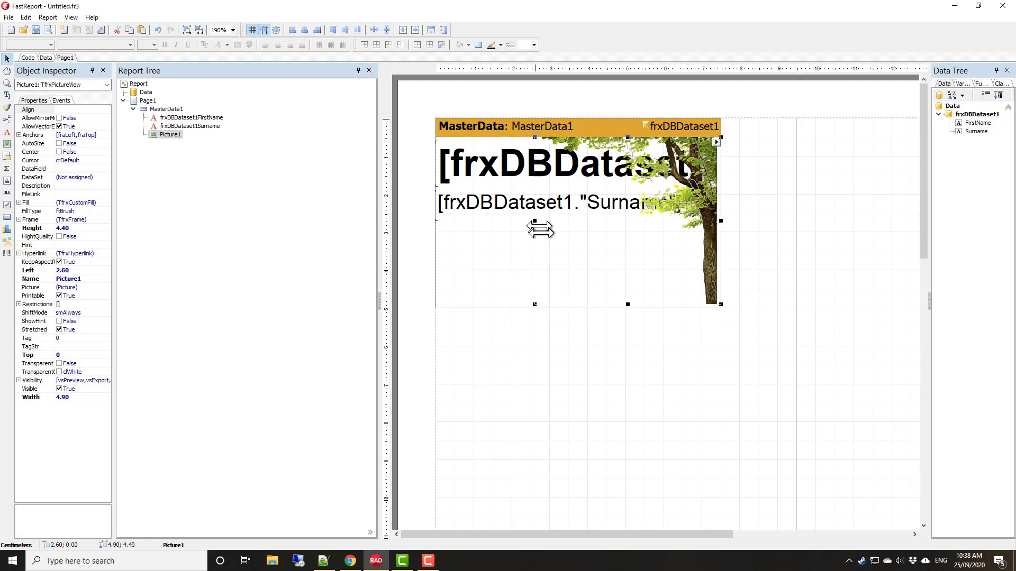
drag(630, 305, 630, 311)
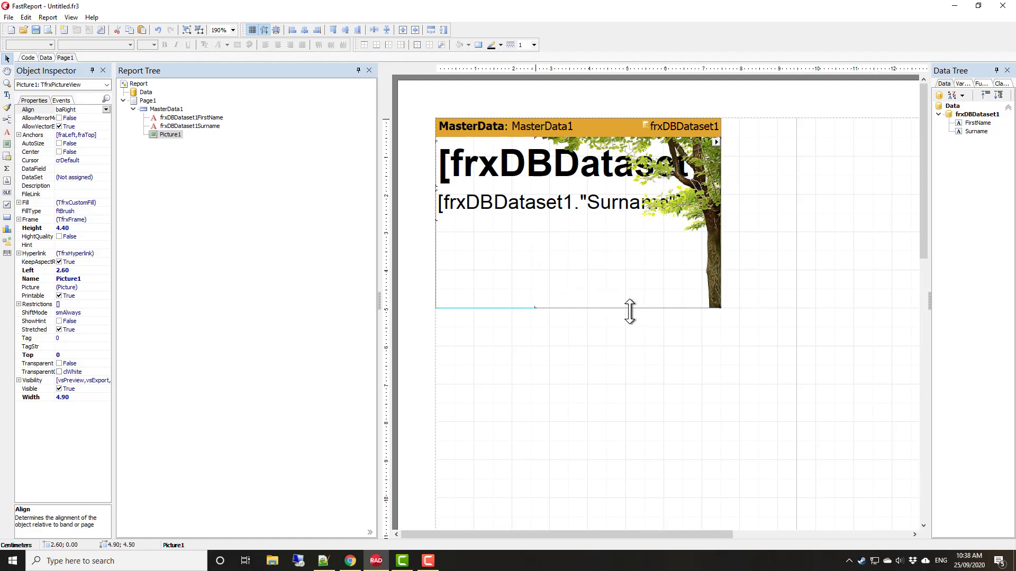
Step: Send the tree picture behind the name fields, then check the labels in the report preview and close it
click(510, 275)
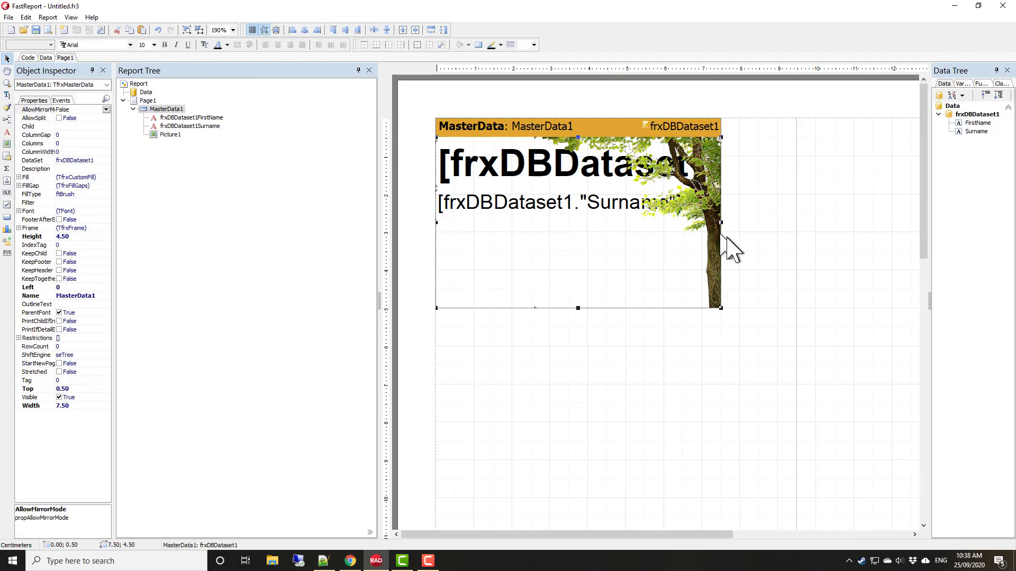
right_click(698, 258)
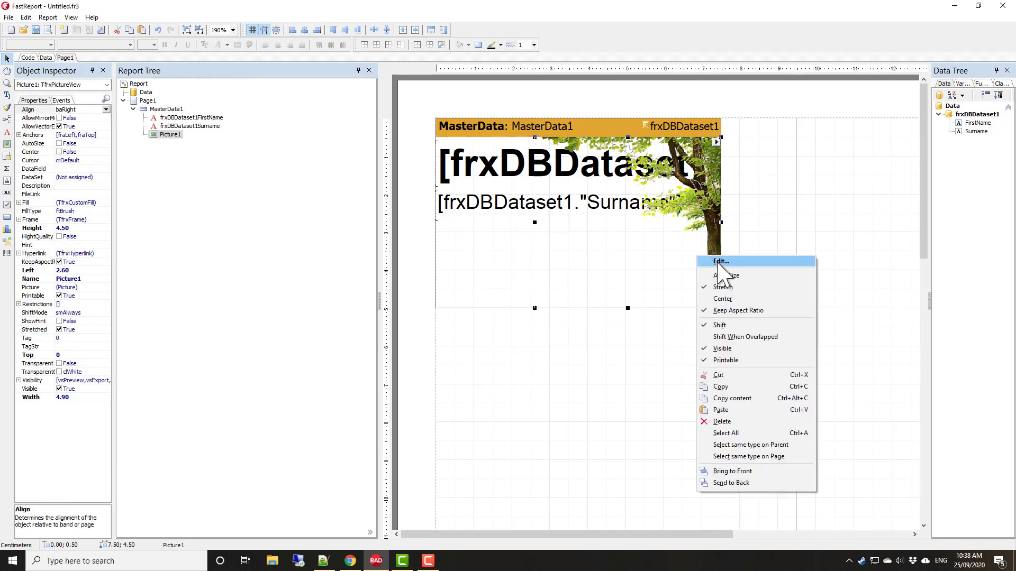
click(741, 483)
click(699, 450)
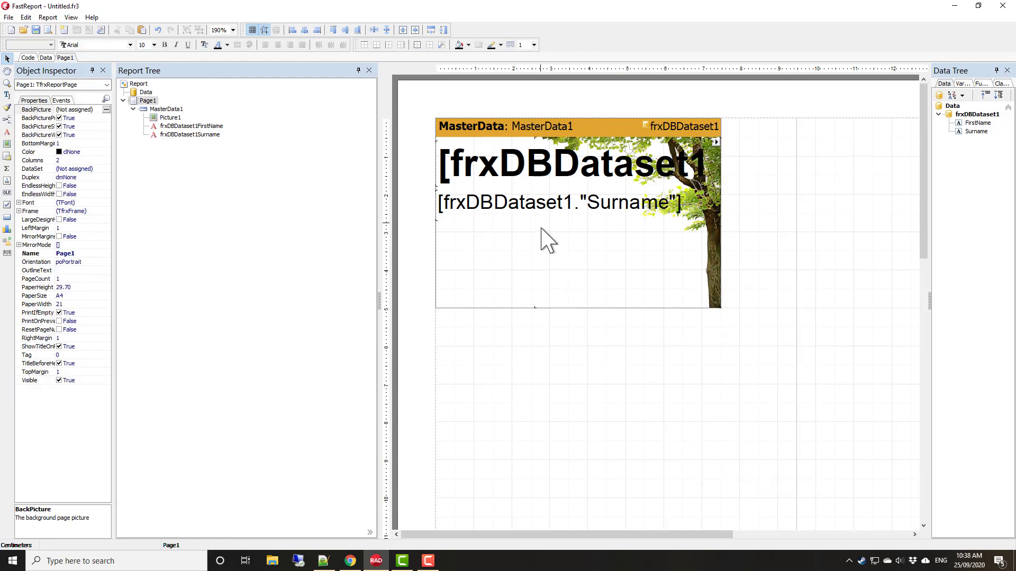
click(51, 32)
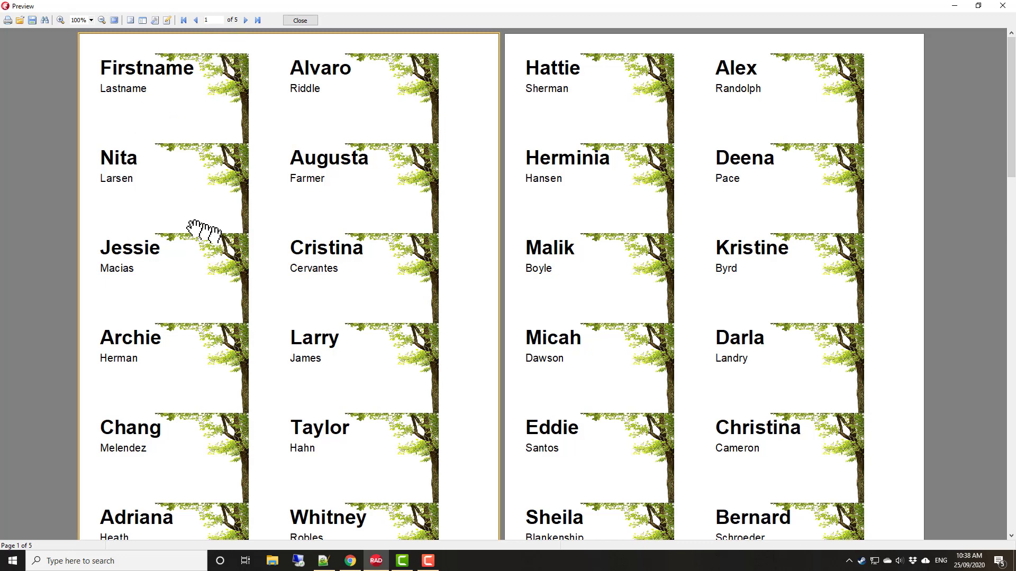
click(300, 20)
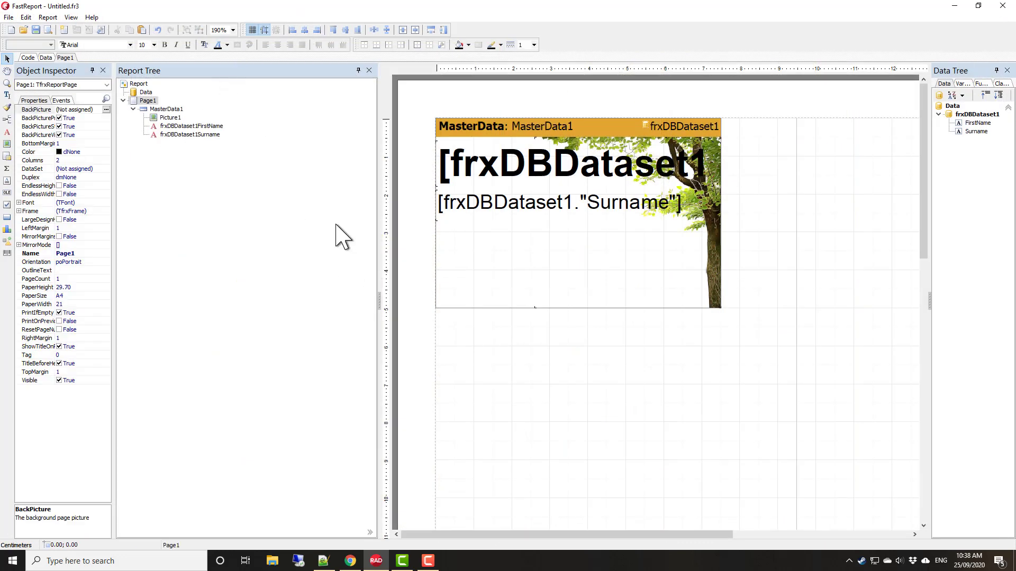
Step: Add a Child band below the master data band and assign Child1 as the master data band's Child
click(7, 119)
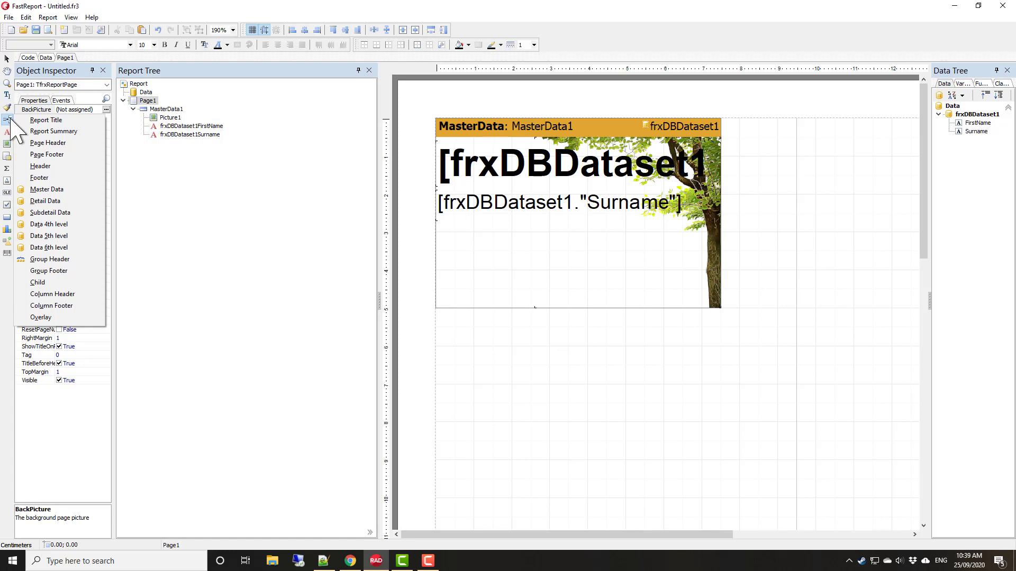
click(48, 282)
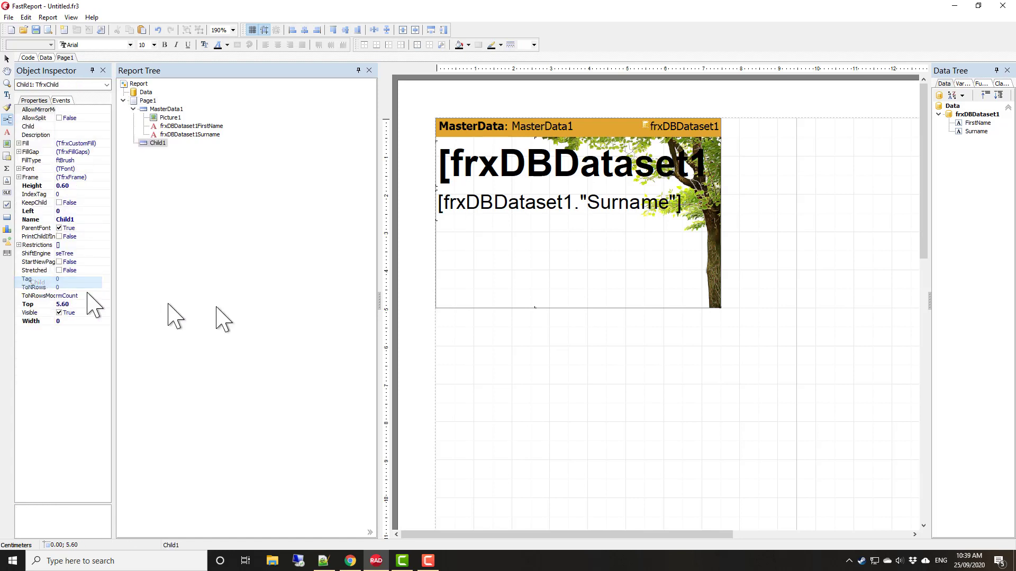
click(523, 292)
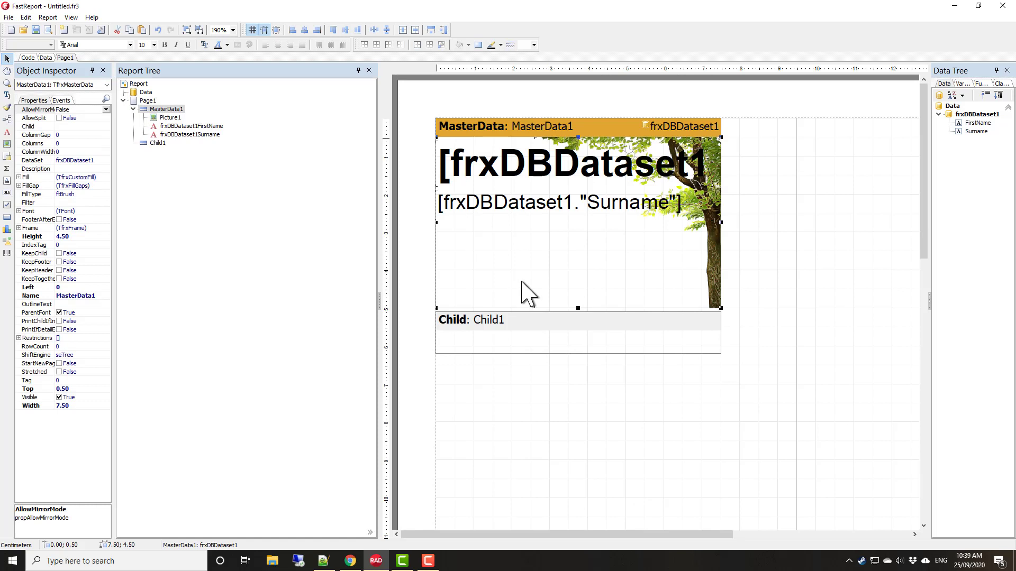
click(519, 349)
click(502, 306)
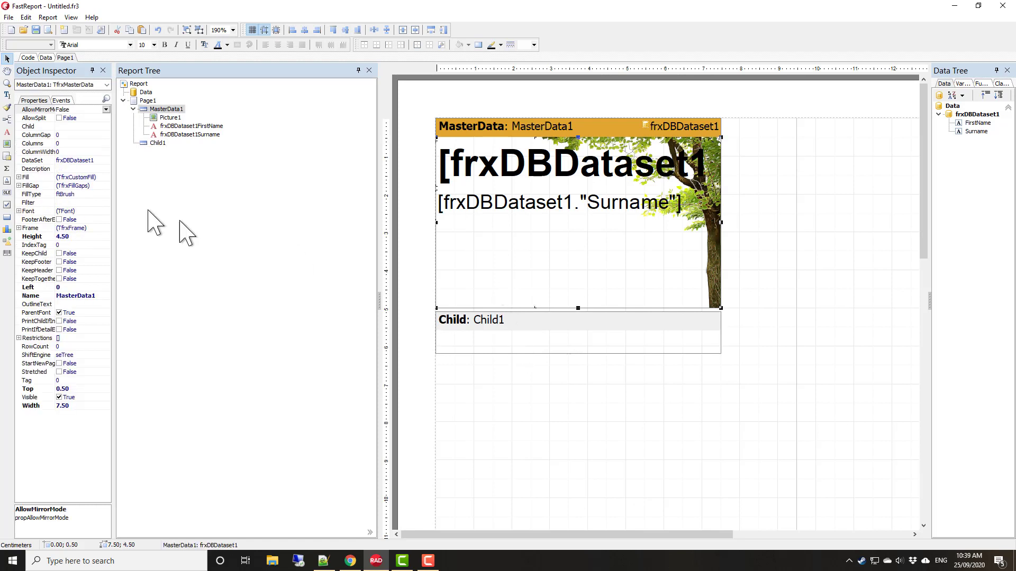
click(98, 126)
click(106, 126)
click(84, 134)
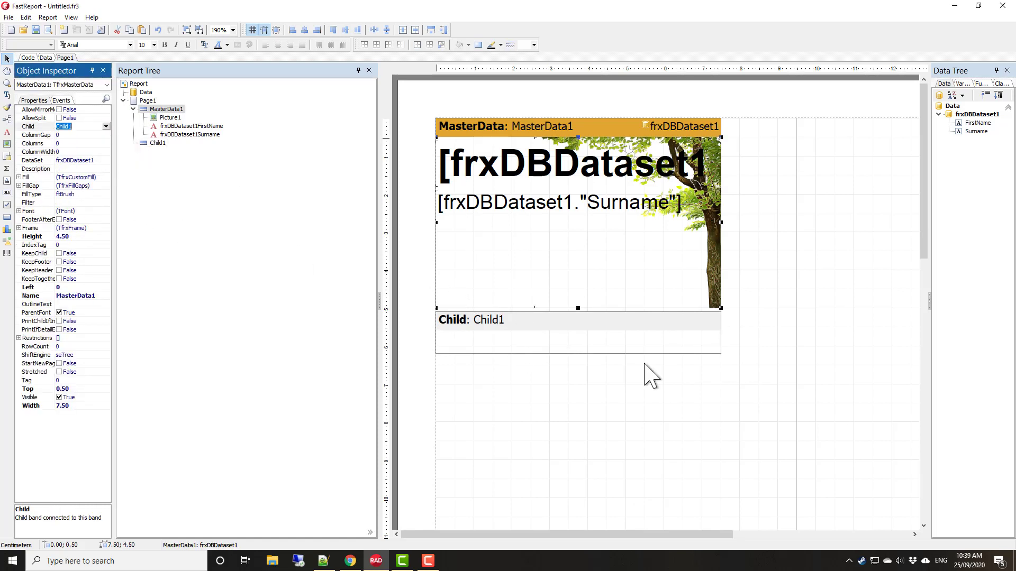
Step: Reduce the child band's height to 0.1 cm
click(612, 353)
drag(578, 352, 577, 334)
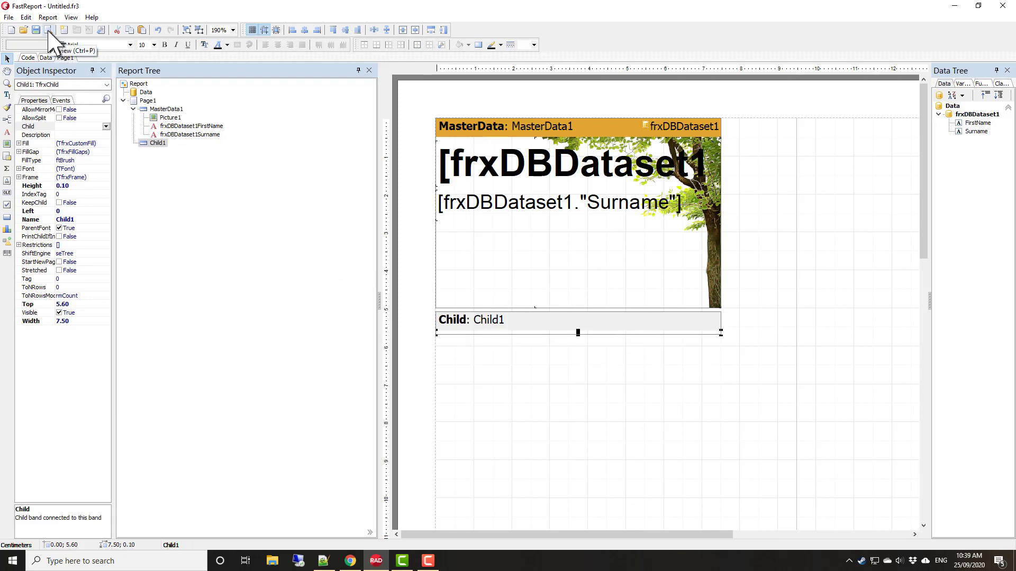
Step: Place a rounded rectangle in the master data band, align it to baClient, and send it to the back
click(8, 241)
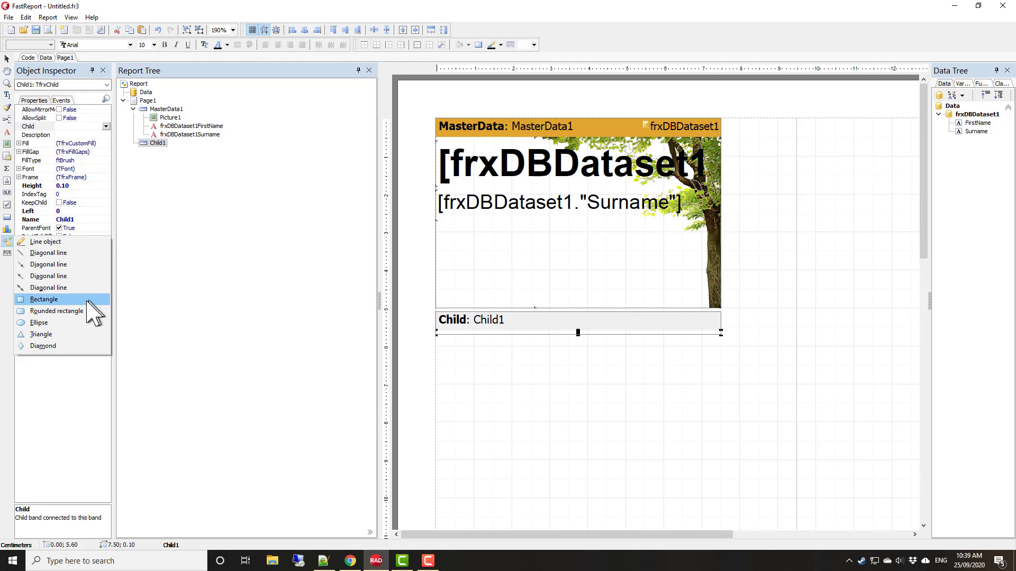
click(79, 302)
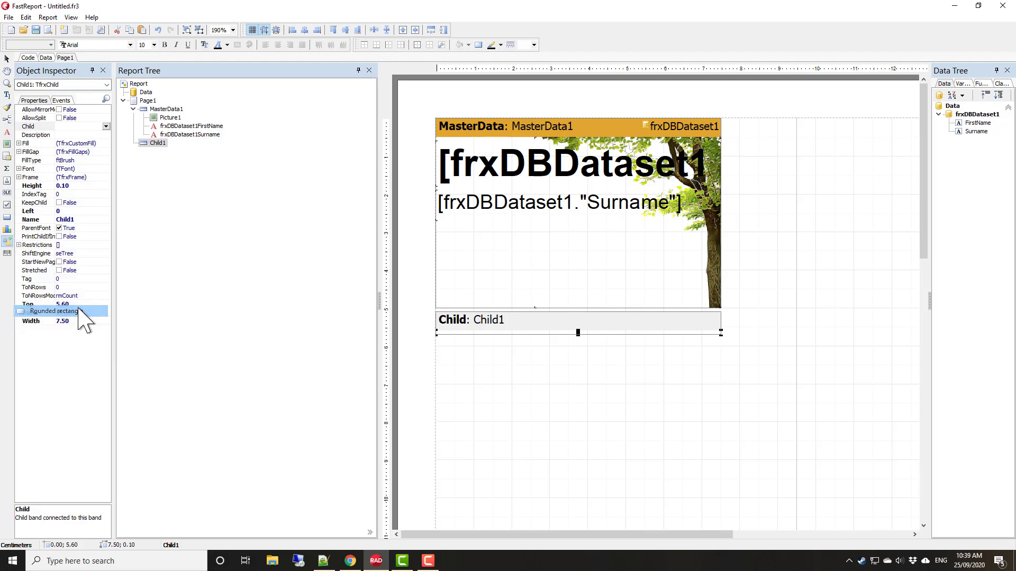
click(517, 228)
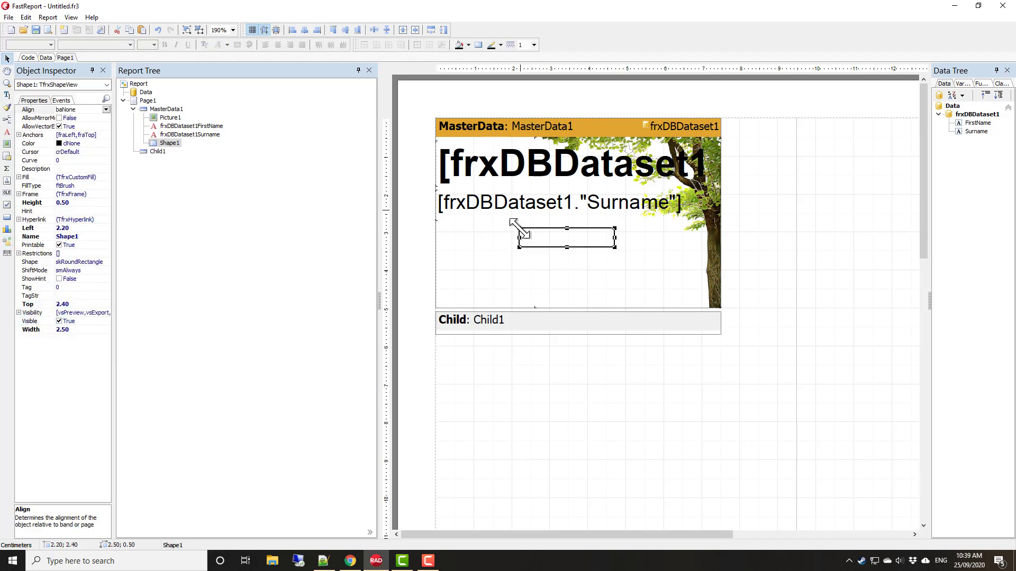
click(106, 109)
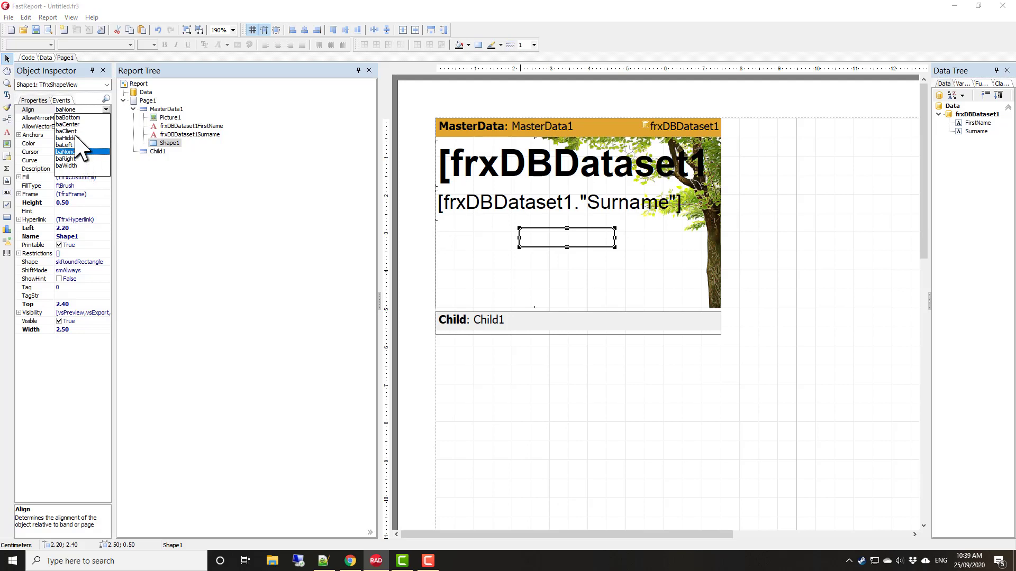
click(66, 131)
right_click(504, 259)
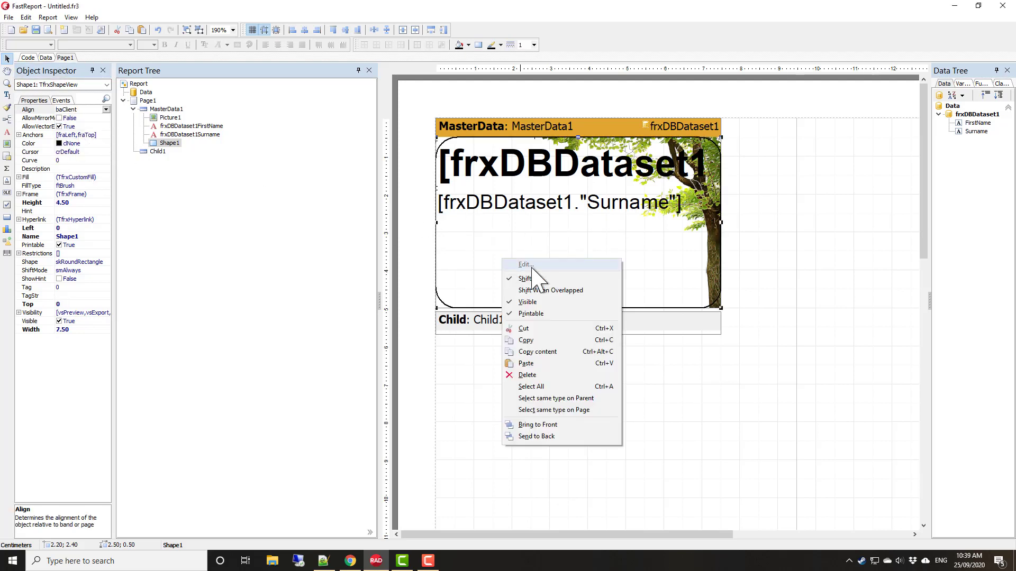
click(566, 437)
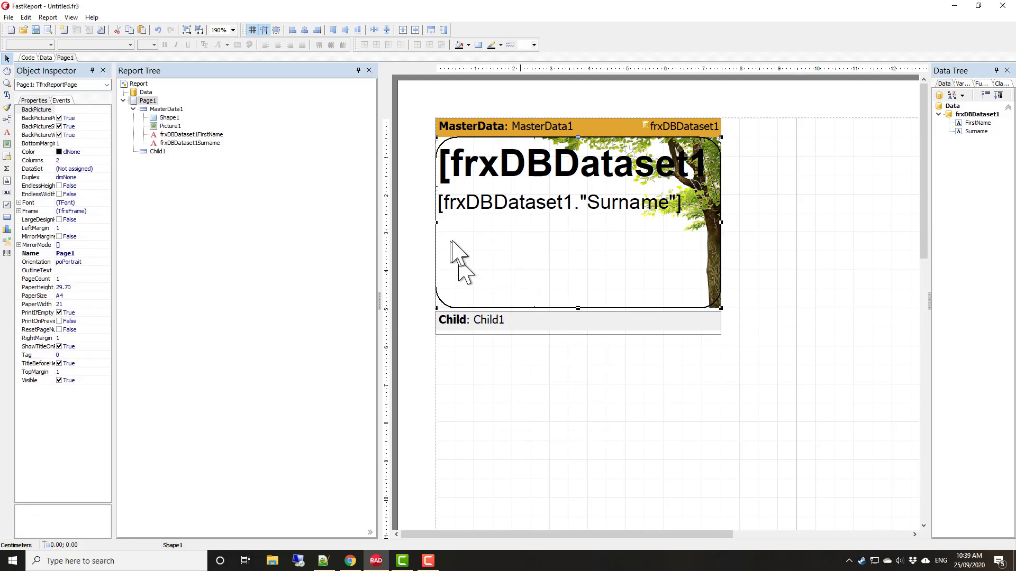
Step: Preview the labels with the rounded border, close the preview, and delete the rounded rectangle from the master data band
click(49, 30)
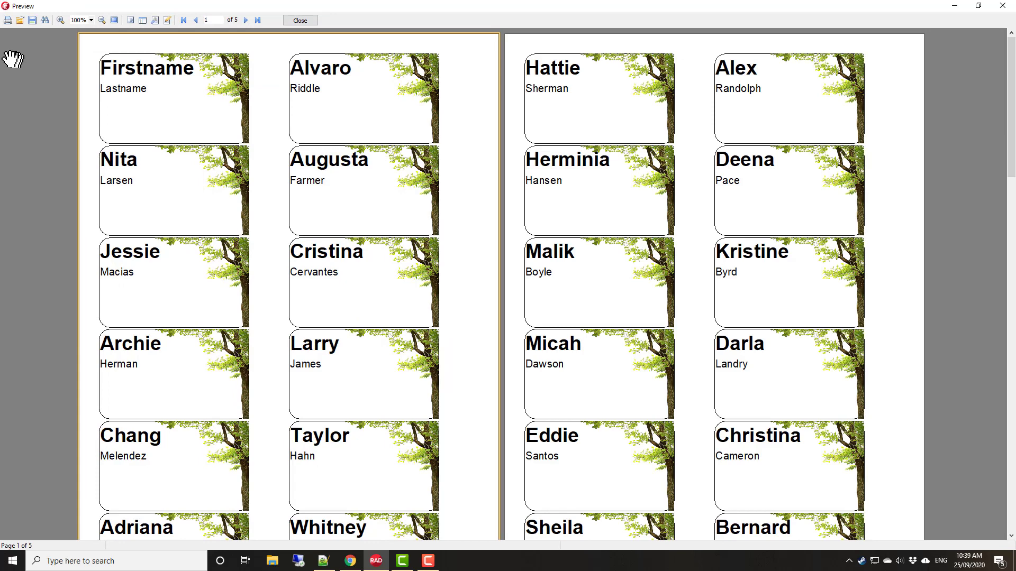
click(300, 20)
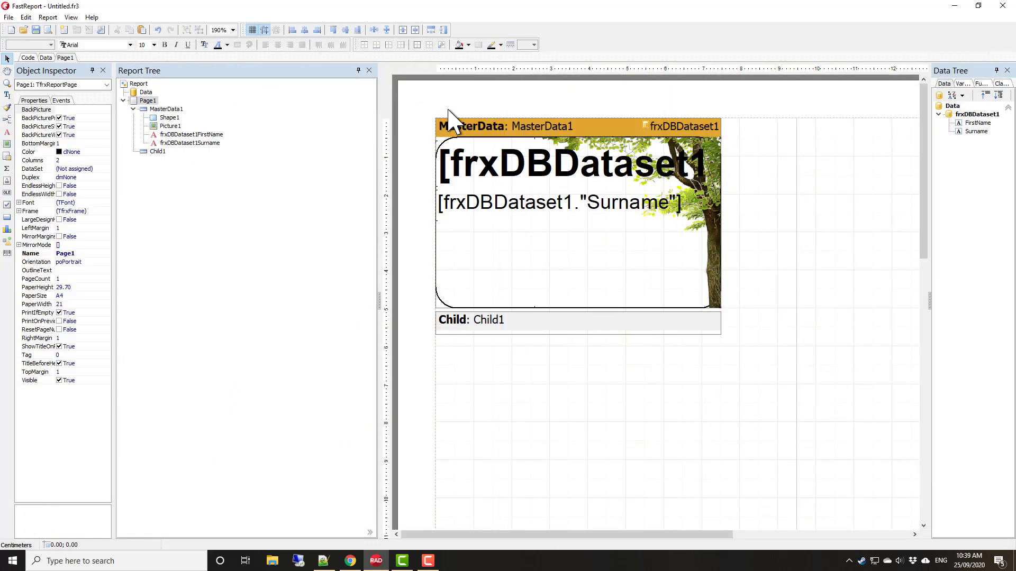
click(715, 272)
click(464, 275)
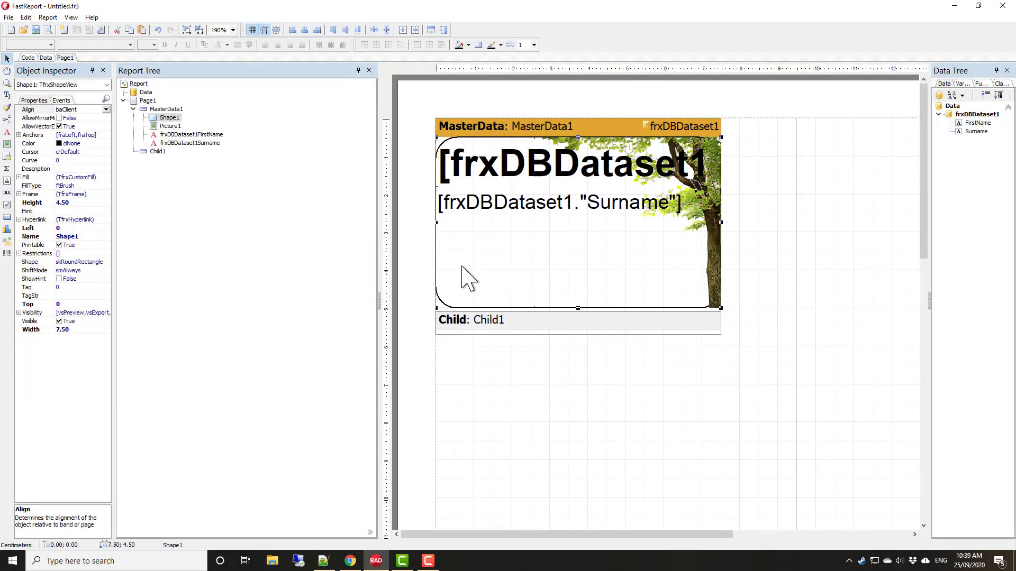
key(Delete)
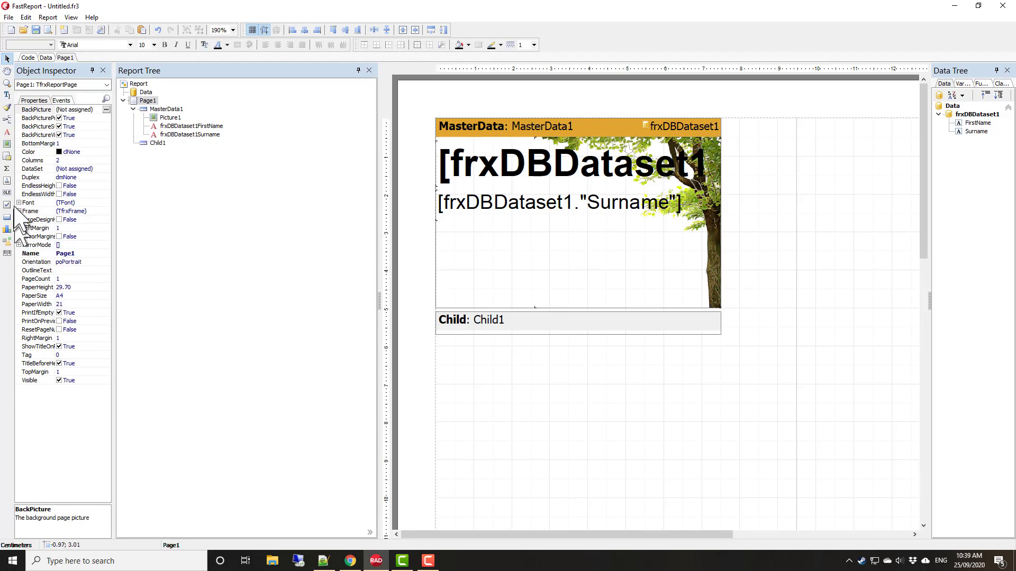
Step: Place a square-cornered rectangle in the master data band, align it to baClient, and send it to the back
click(8, 243)
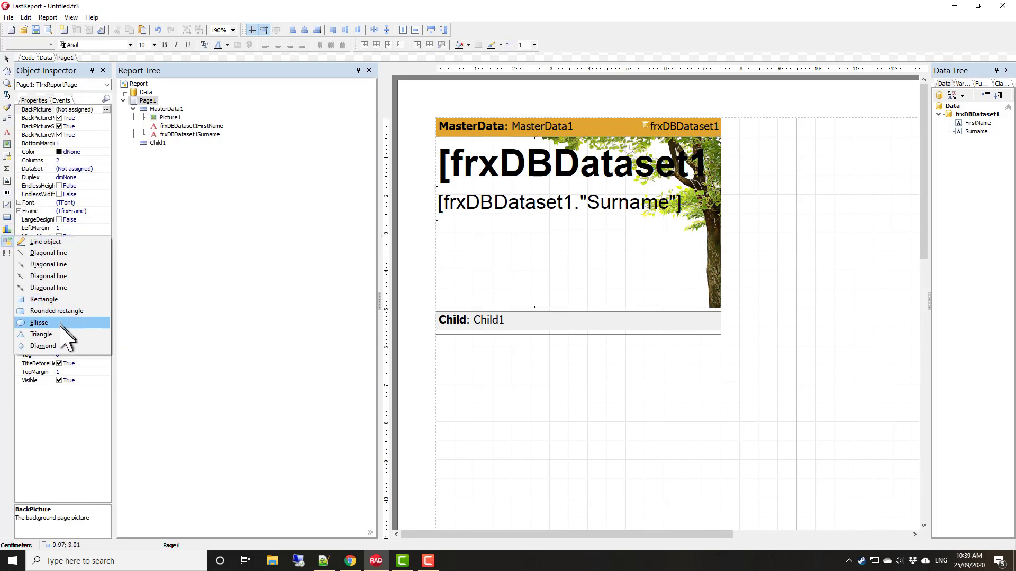
click(44, 299)
click(493, 266)
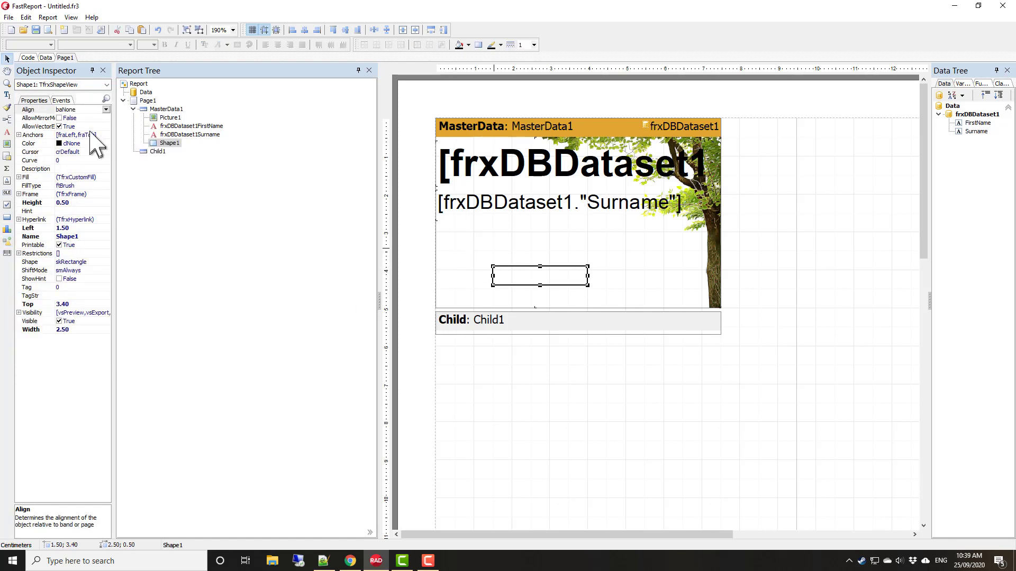
click(106, 109)
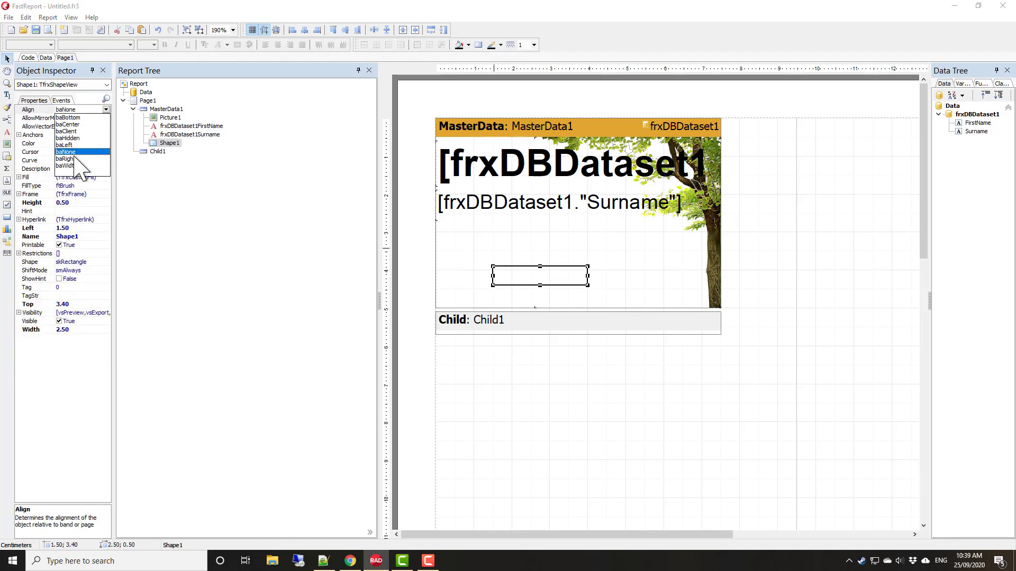
click(66, 131)
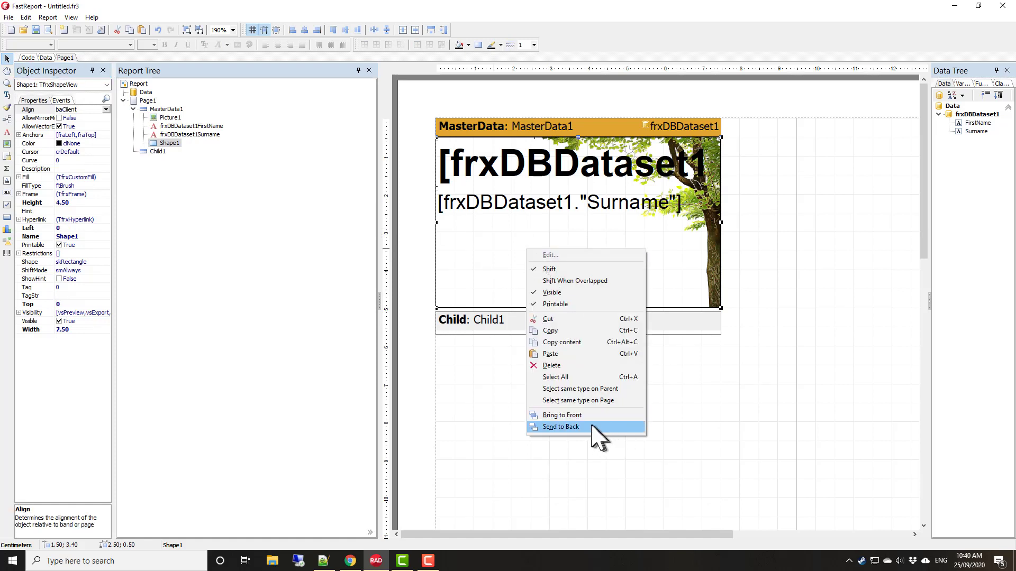
click(597, 428)
Step: Send the tree picture behind the rectangle border in the master data band
click(711, 280)
right_click(710, 260)
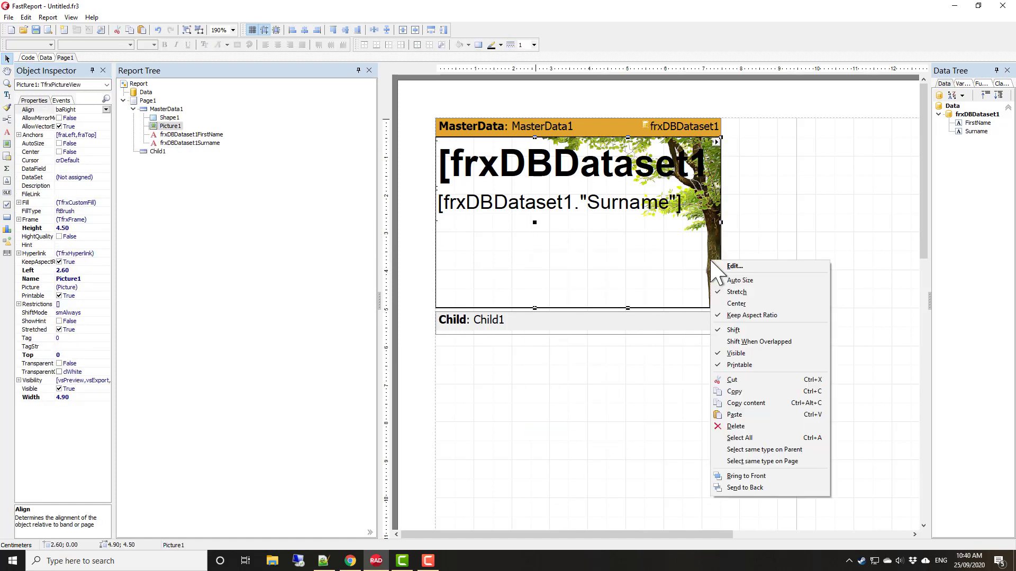
click(746, 487)
click(578, 345)
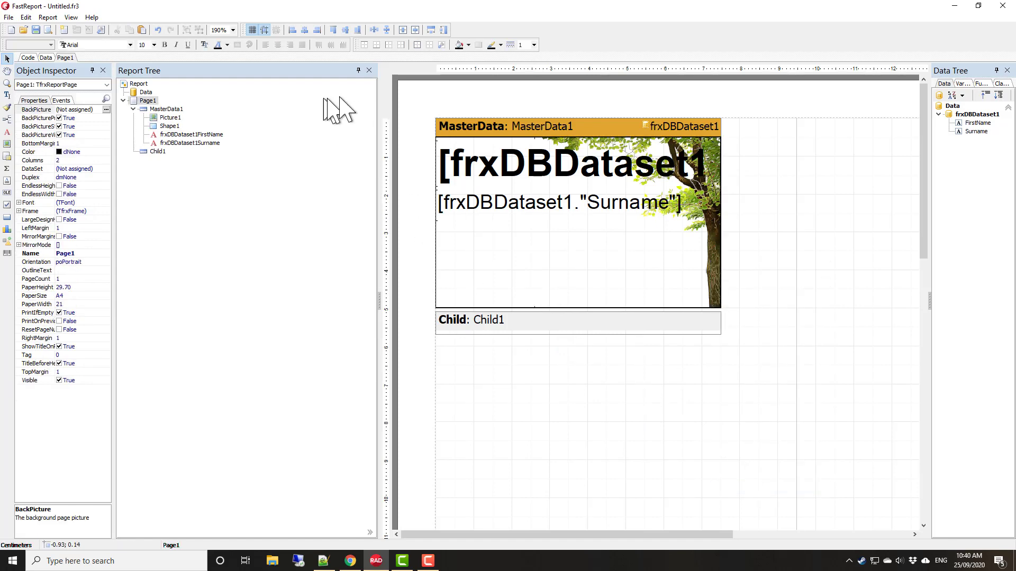
Step: Preview the bordered tree labels, zoom out to view all pages together, and close the preview
click(48, 30)
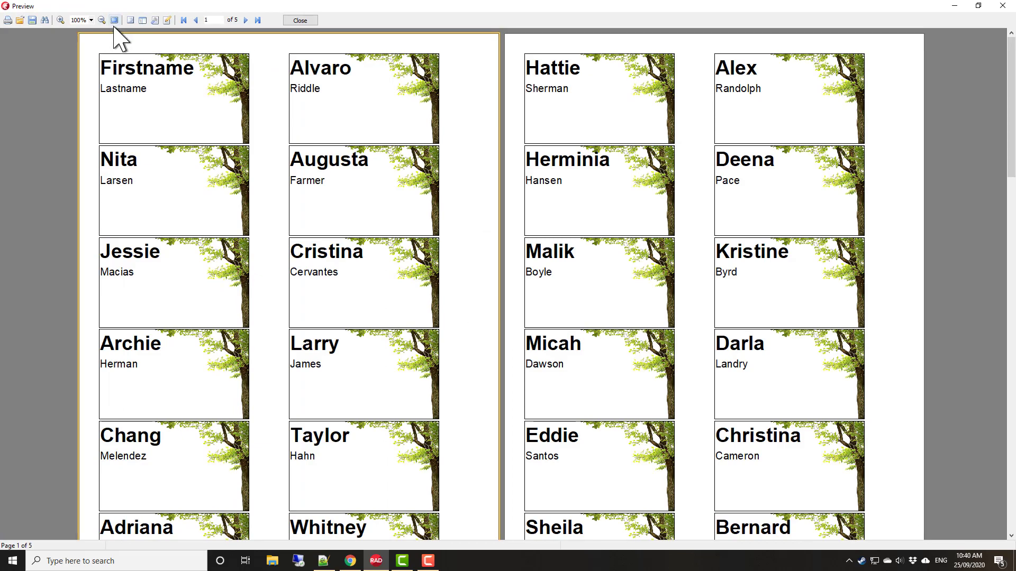
scroll(274, 143, down, 5)
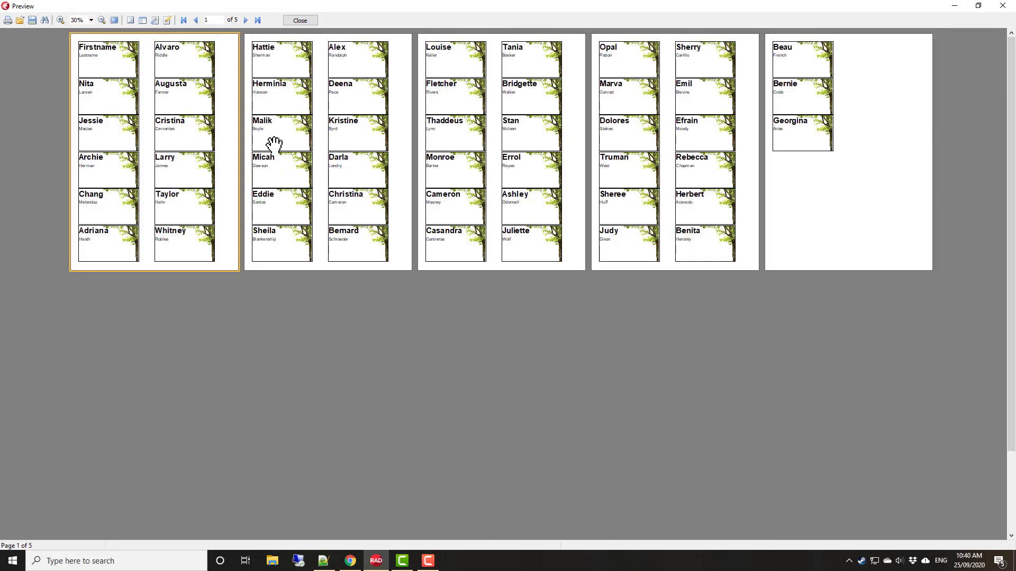
scroll(275, 144, up, 3)
scroll(274, 144, down, 3)
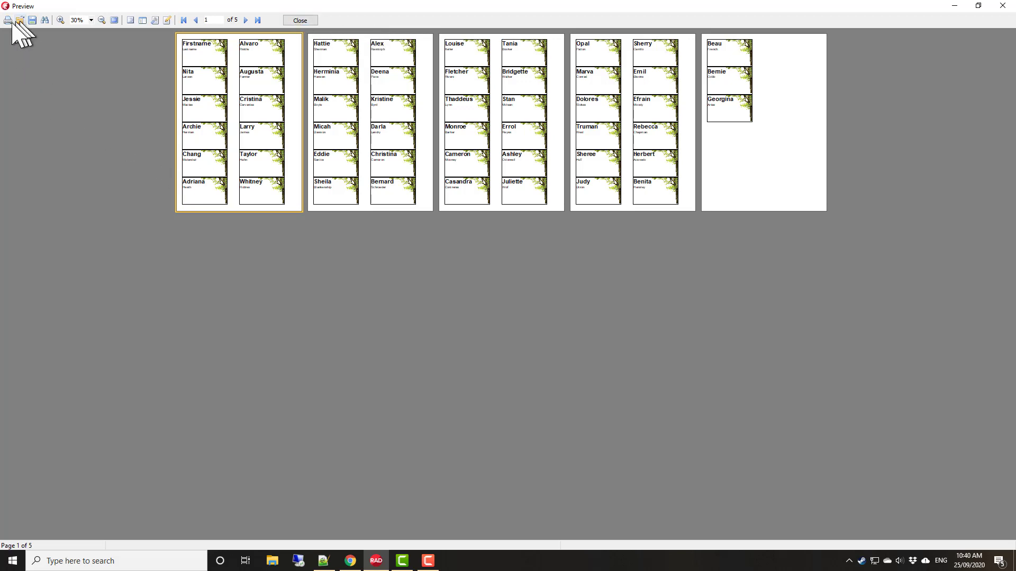
click(299, 22)
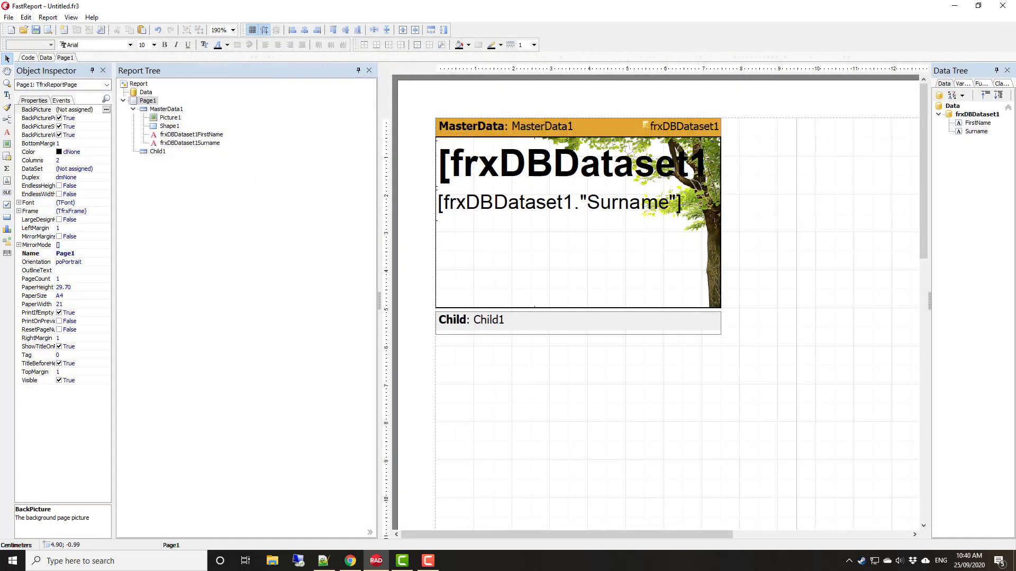
Step: Close the report designer, reopen the frxReport1 layout from the form to check it, and close it again
click(1002, 5)
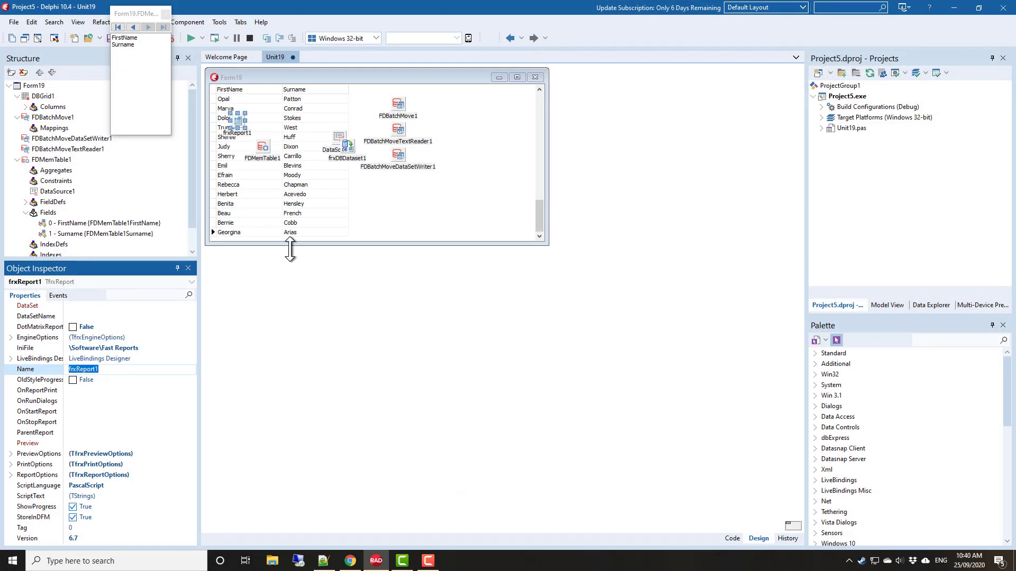
click(235, 125)
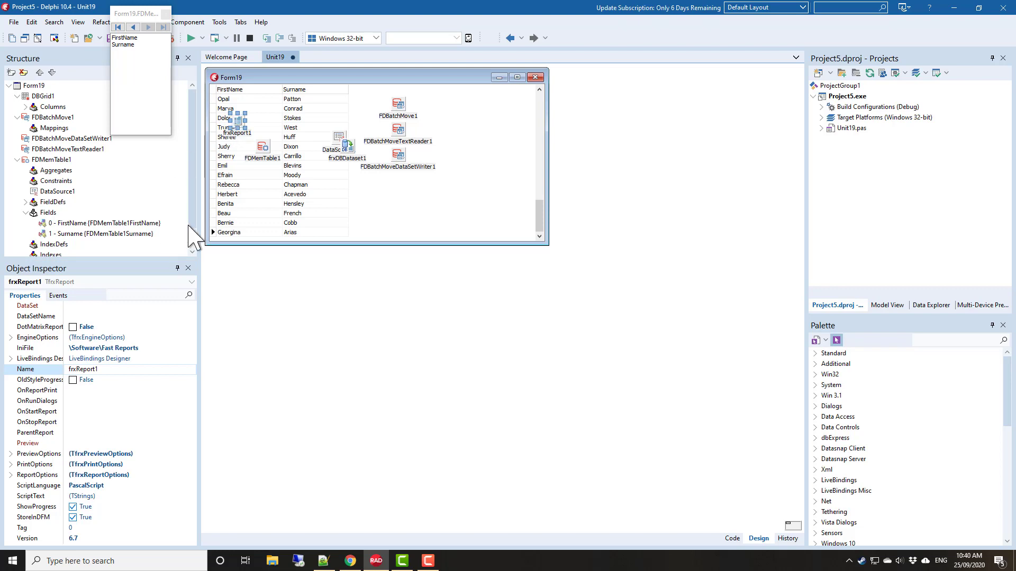
double_click(239, 124)
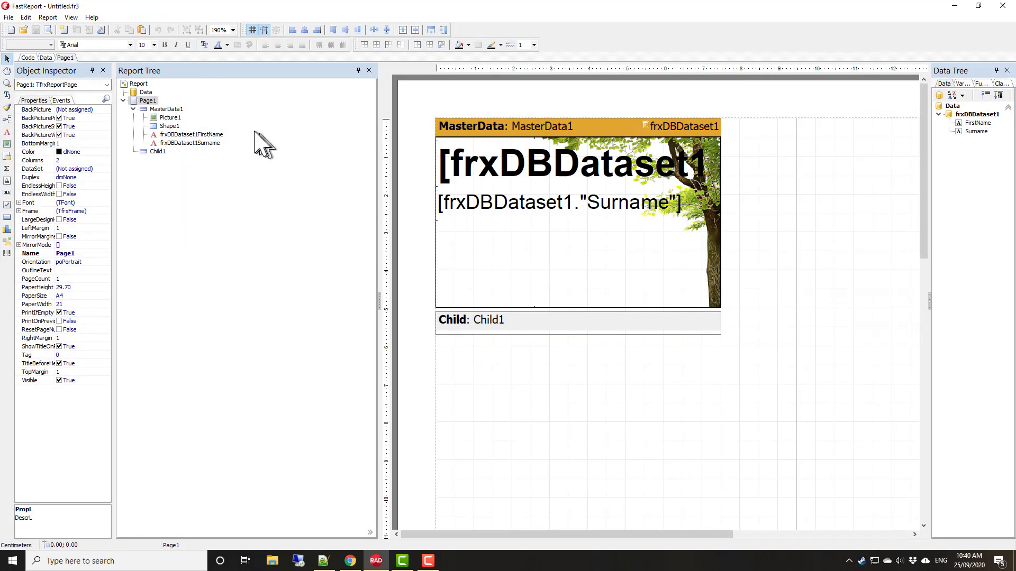
click(1002, 5)
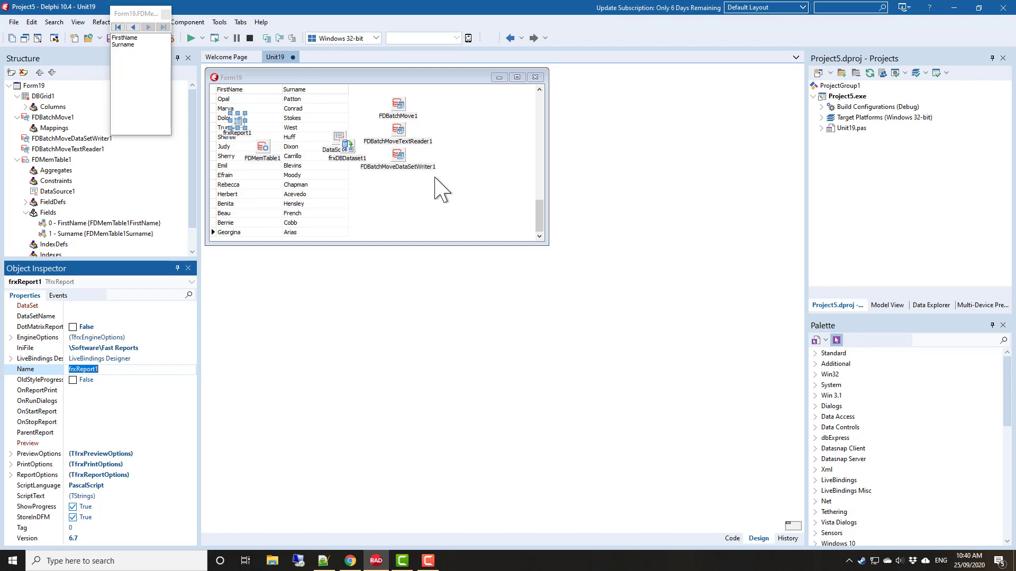
Step: Switch to Chrome, view the Code Faster in Delphi eBook page with the price lowered to $25.00, and return to Delphi
click(350, 561)
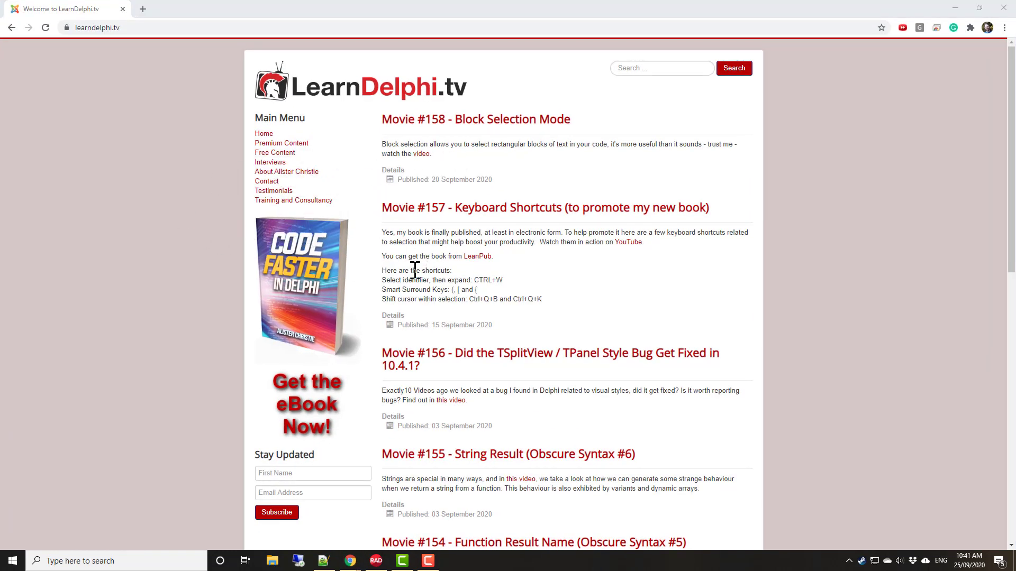
click(418, 8)
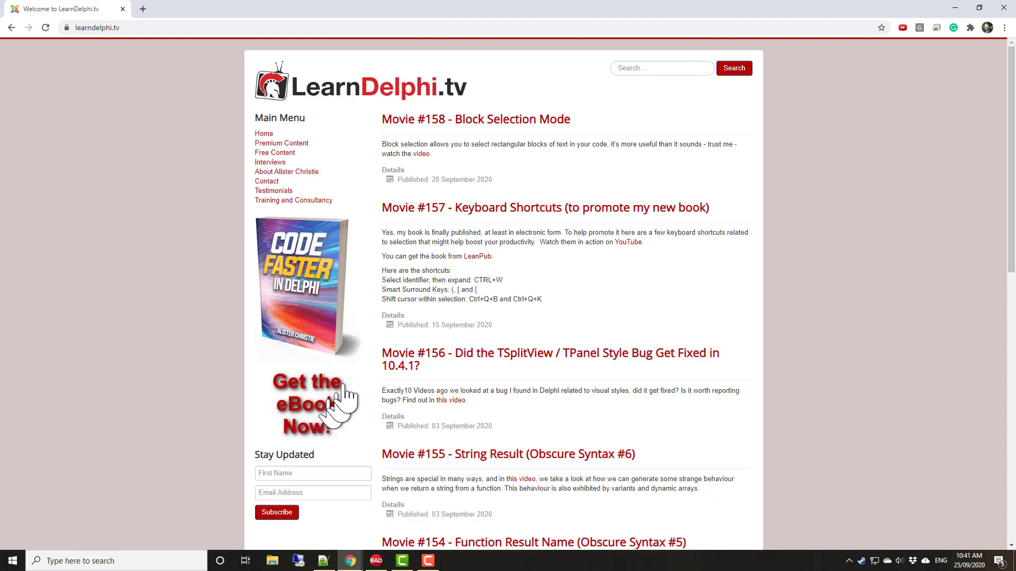
click(318, 300)
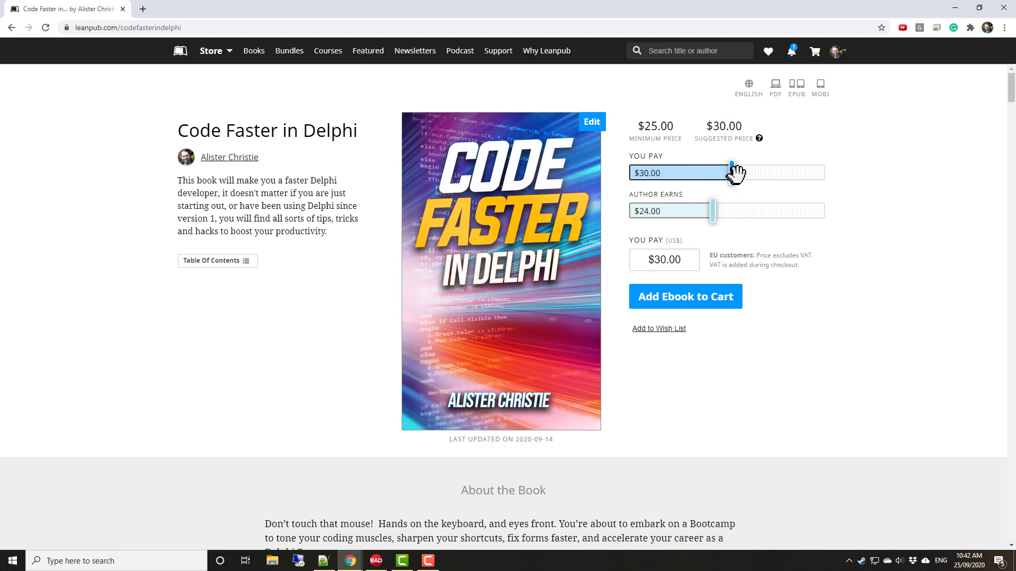
drag(733, 167, 686, 186)
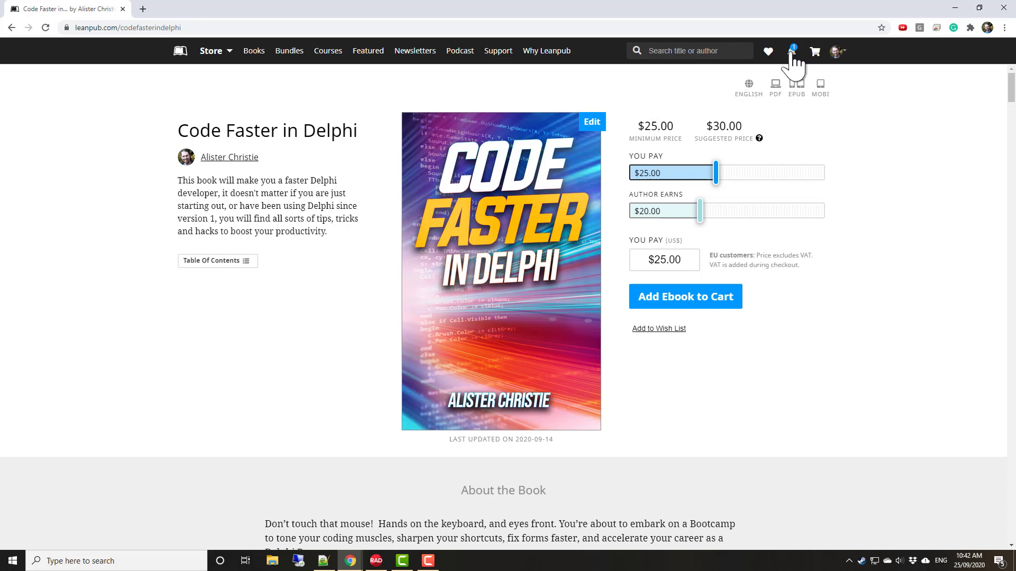
click(955, 9)
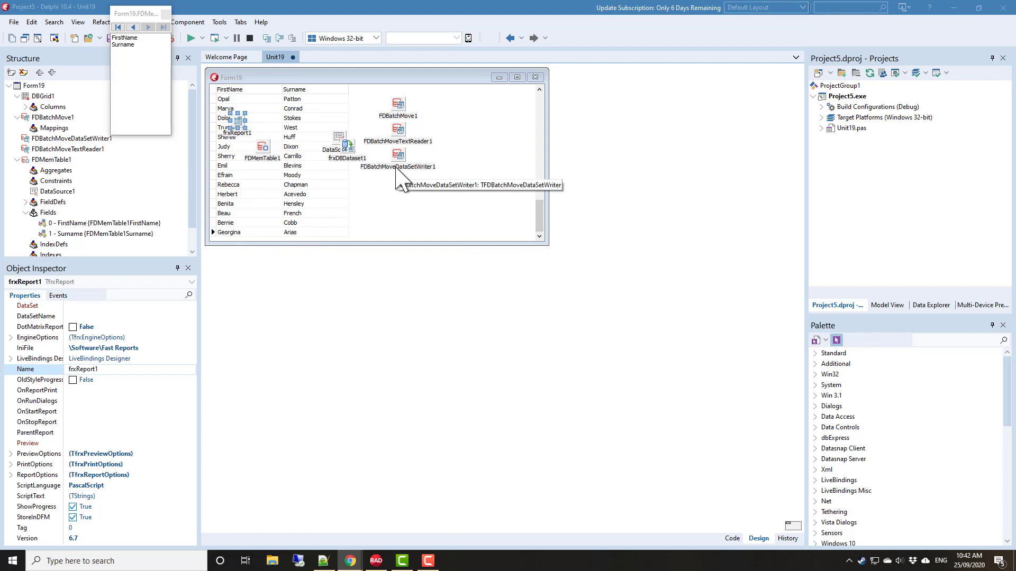
Step: Open the FDMemTable1 data for editing and go to the first record
click(262, 147)
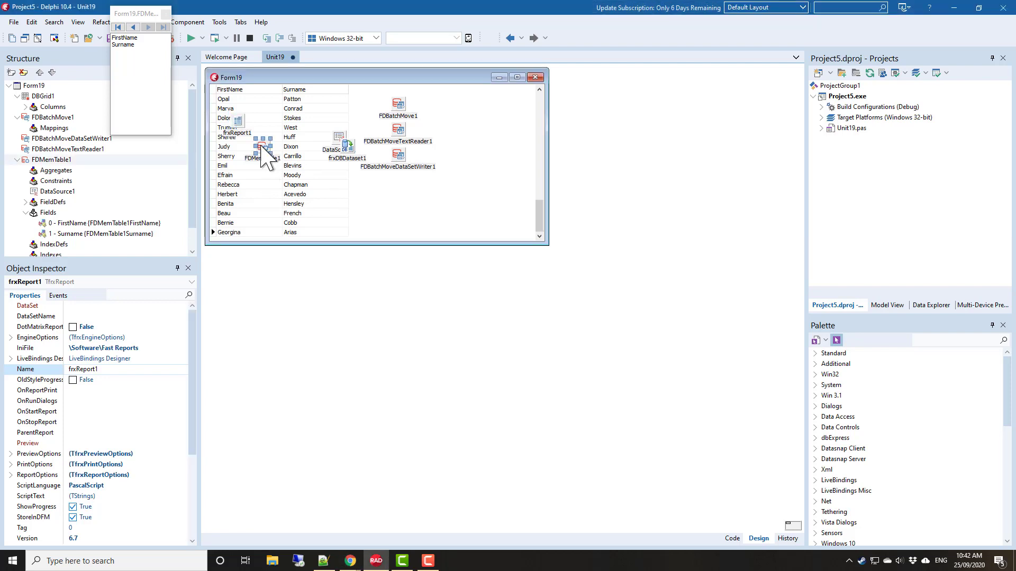
right_click(262, 146)
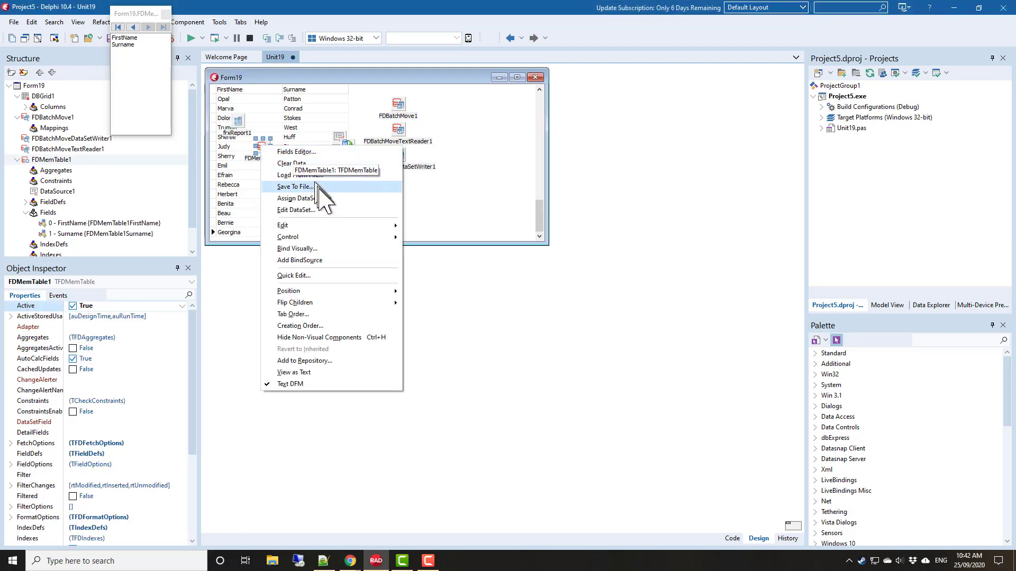
click(320, 210)
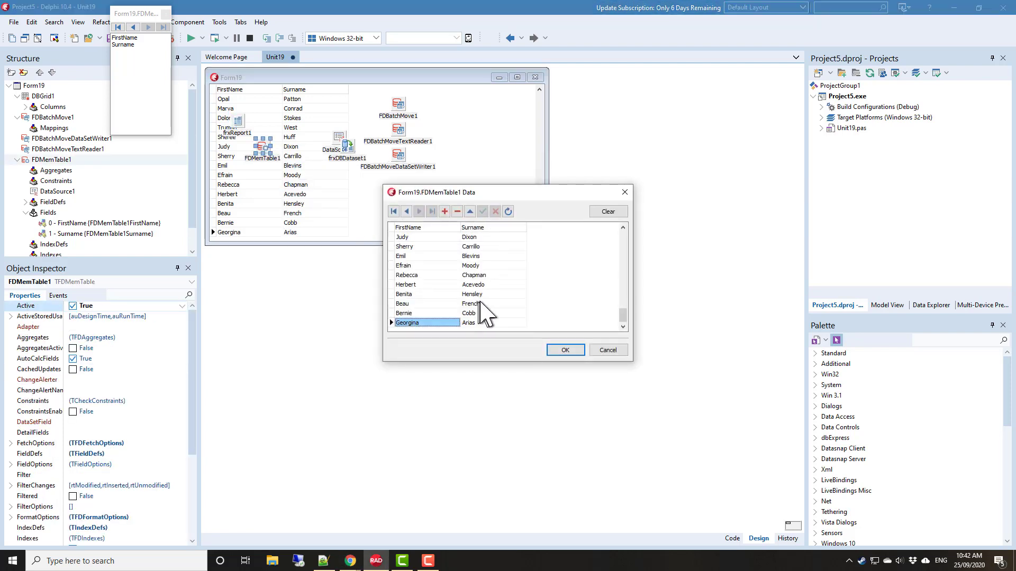
scroll(492, 313, up, 20)
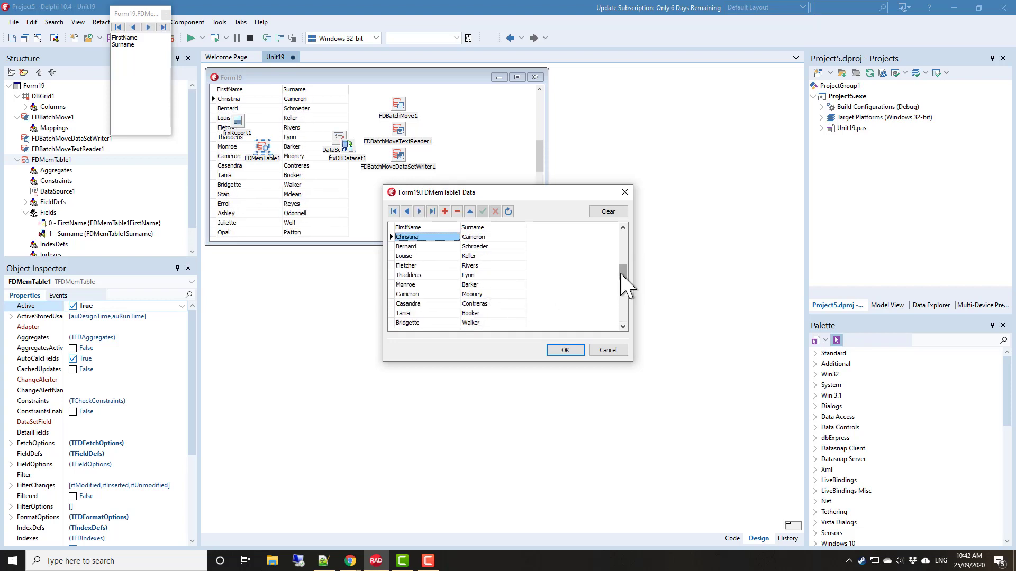
drag(623, 271, 624, 236)
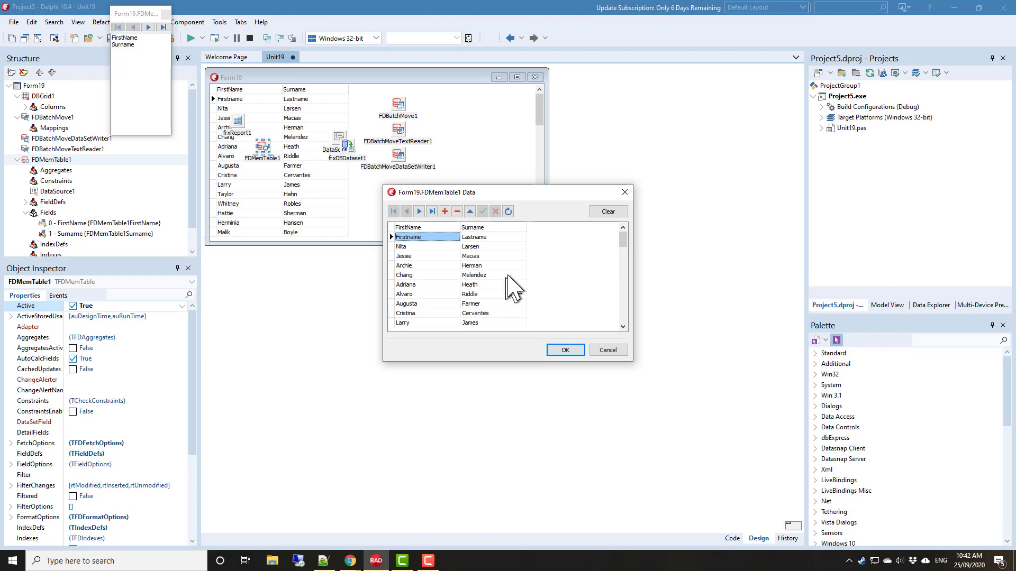
Step: Change the surname in the tenth record of the FDMemTable1 data, post the edit, and accept the edited dataset
click(494, 324)
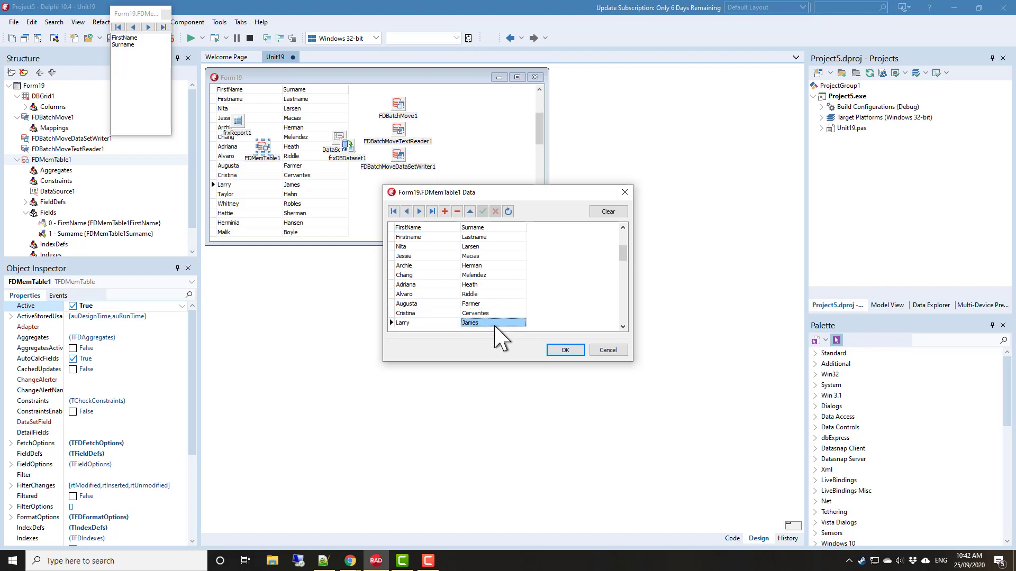
click(495, 324)
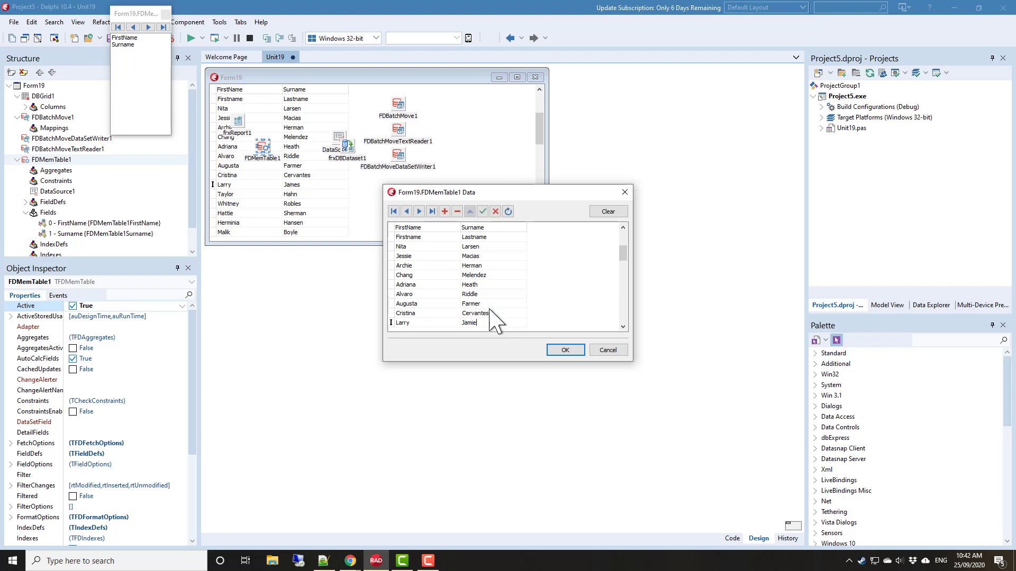
click(482, 212)
click(564, 350)
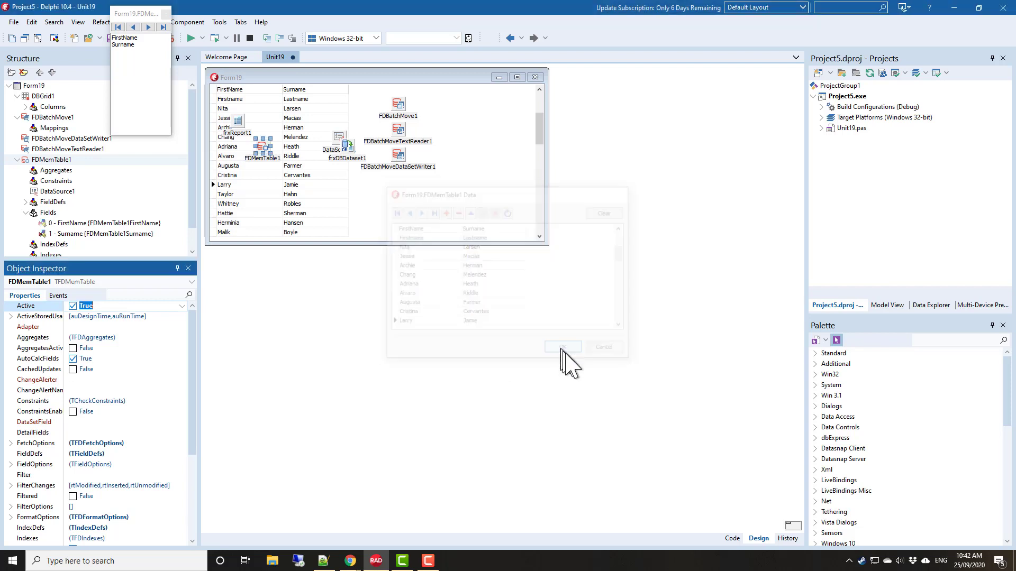